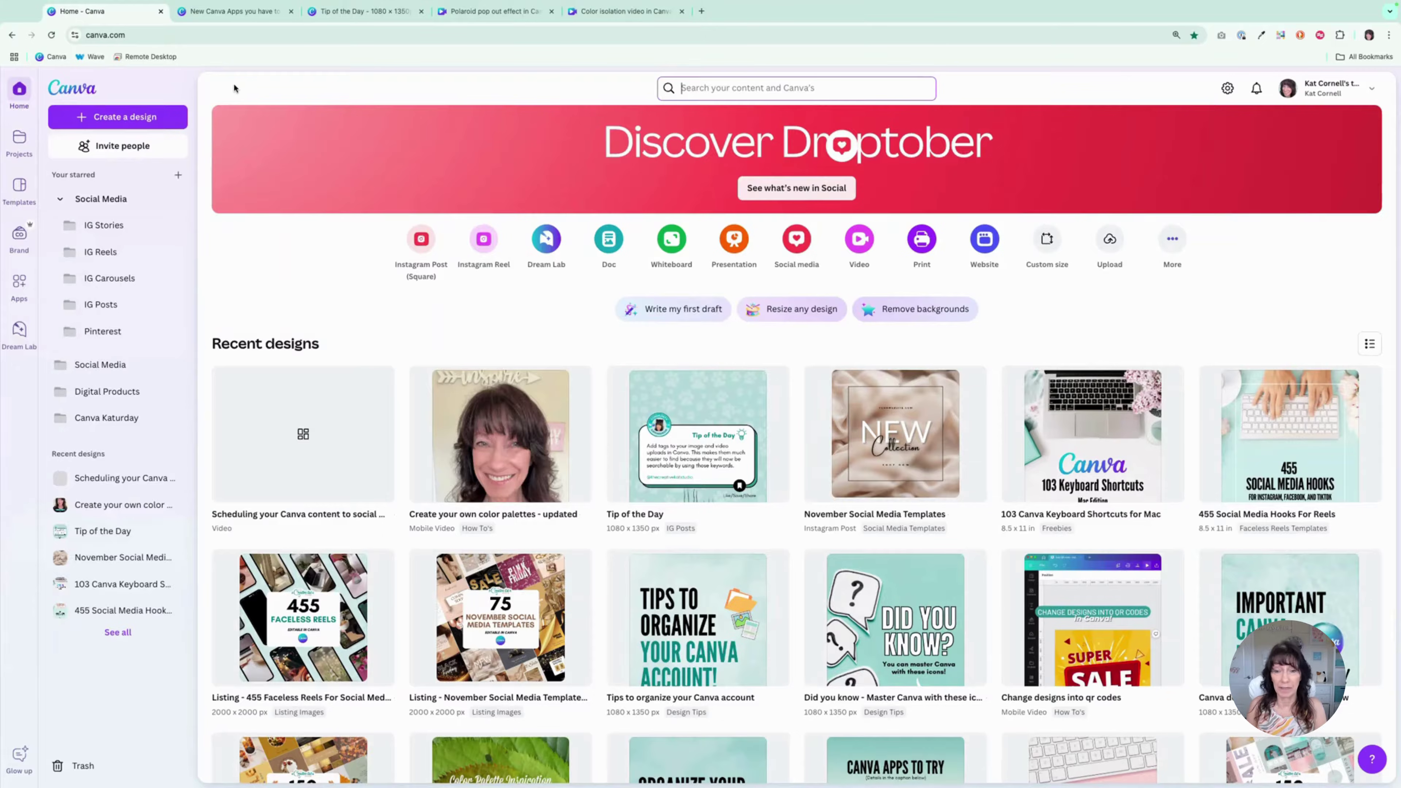
Open the Content Planner and start a new post on Friday, November 15, dismissing the caption tip
{"action": "left_click", "coordinate": [19, 285]}
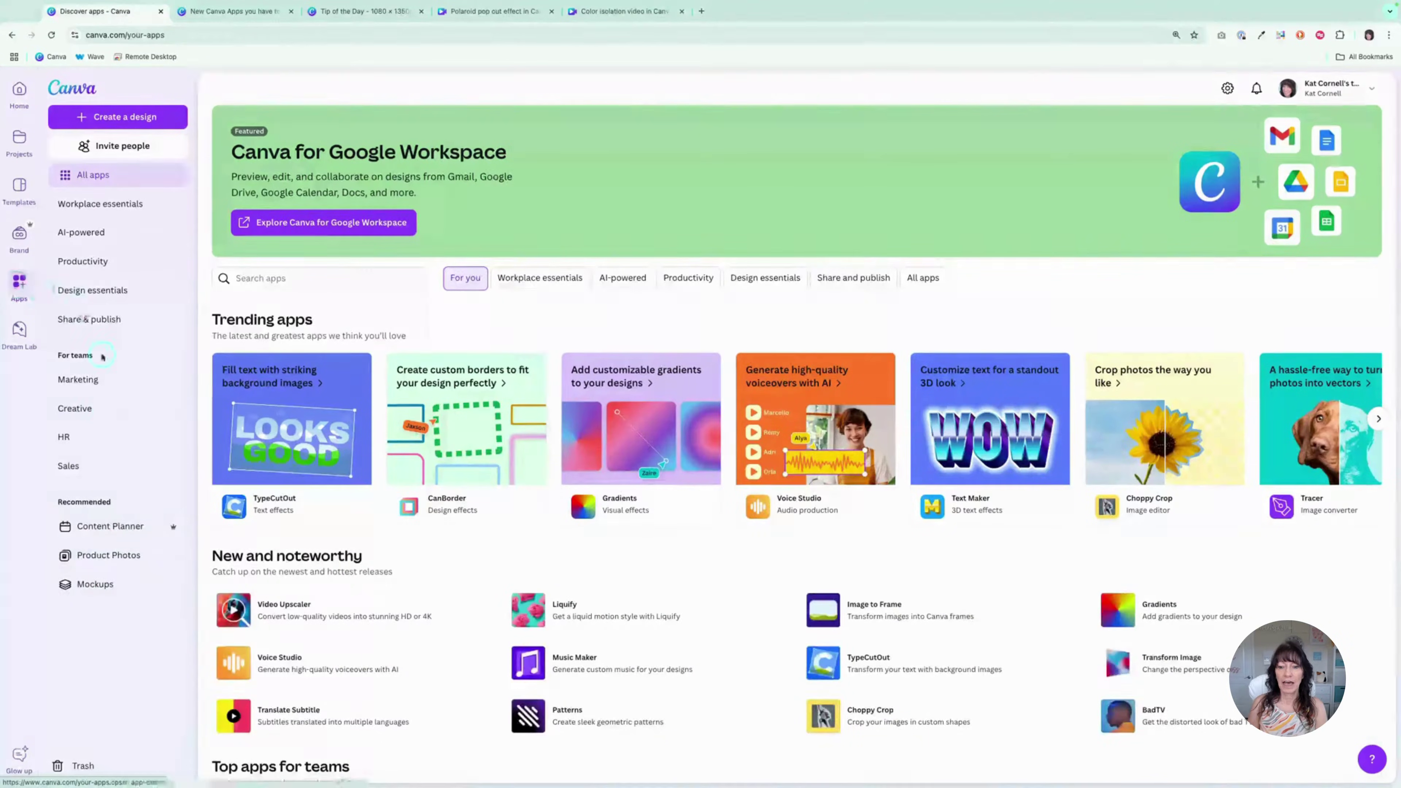
{"action": "left_click", "coordinate": [128, 534]}
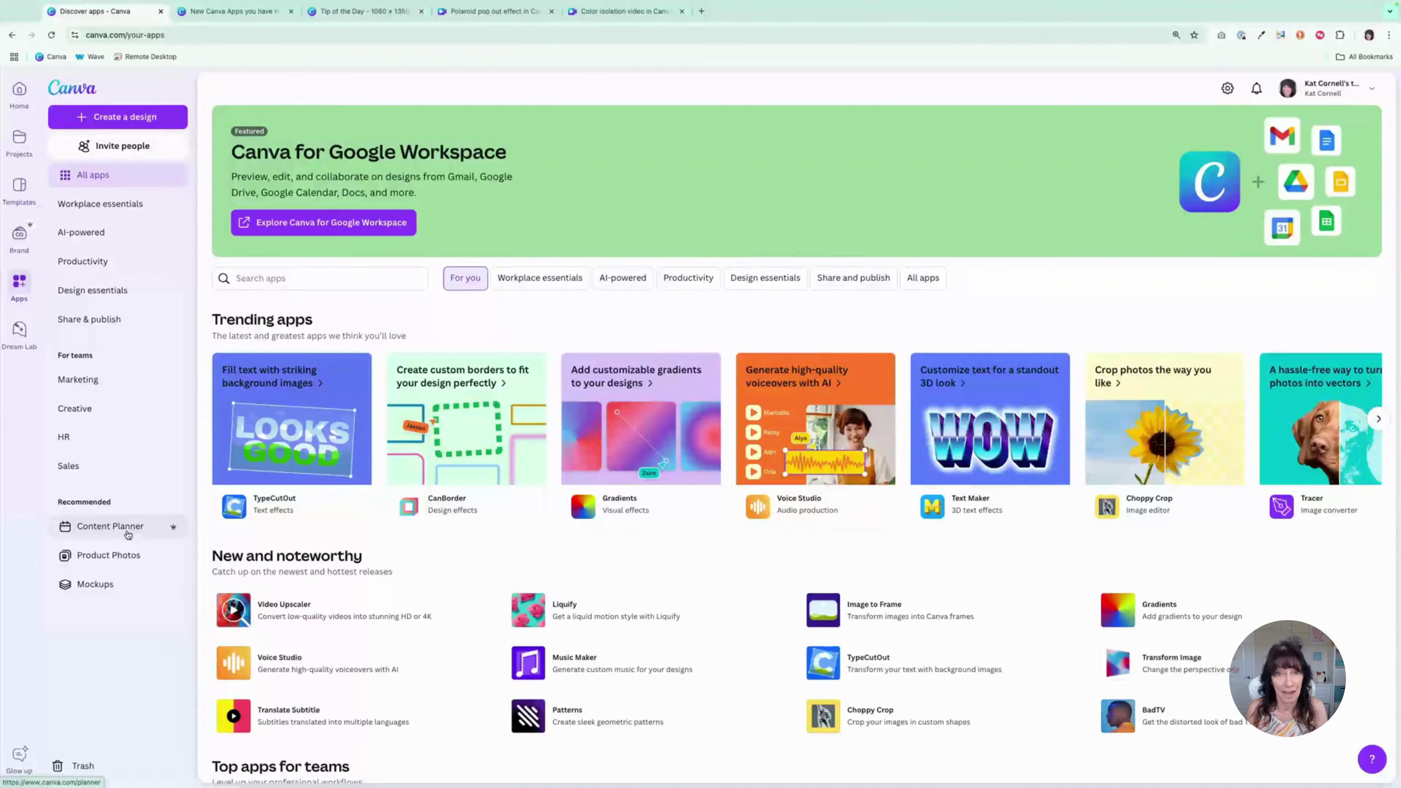
{"action": "left_click", "coordinate": [100, 531]}
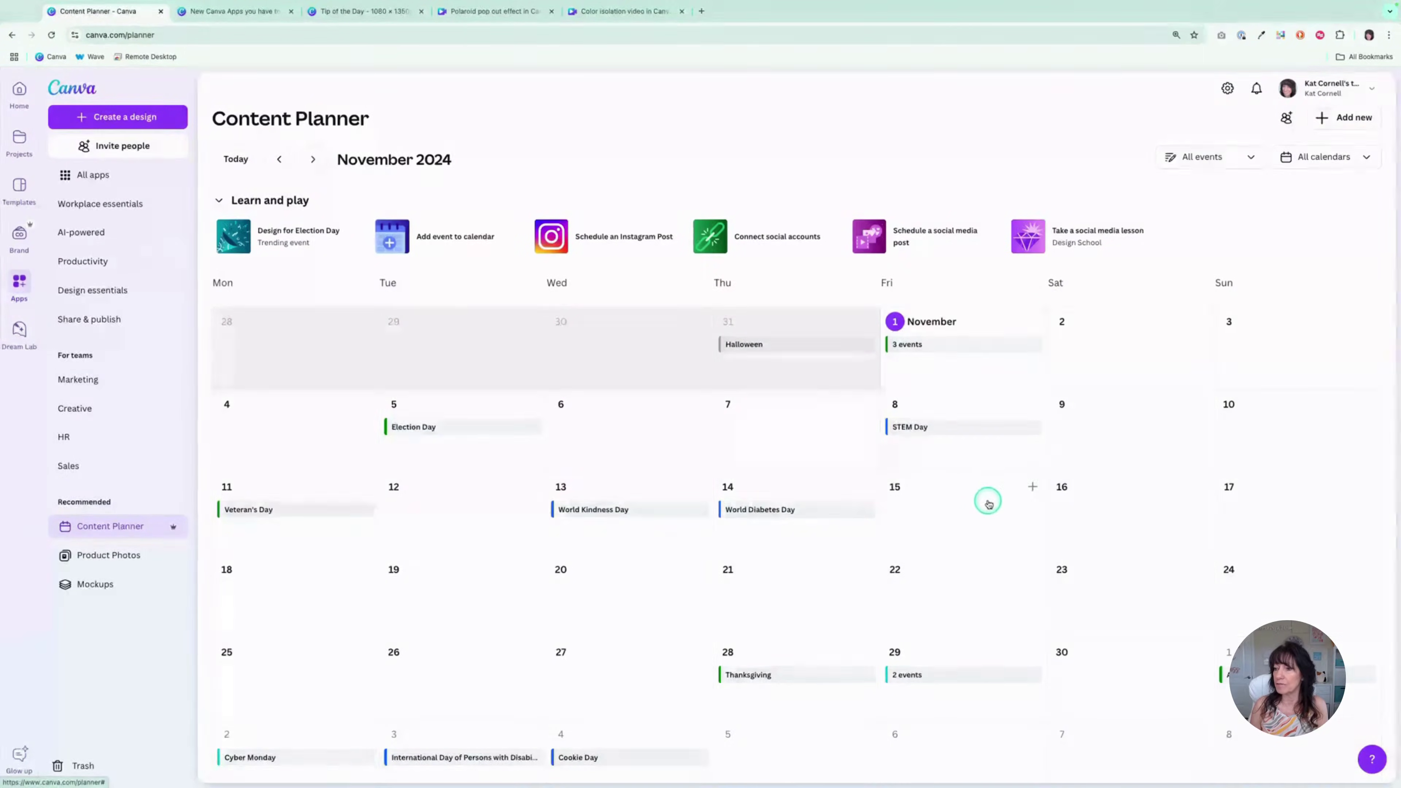
{"action": "left_click", "coordinate": [1033, 488]}
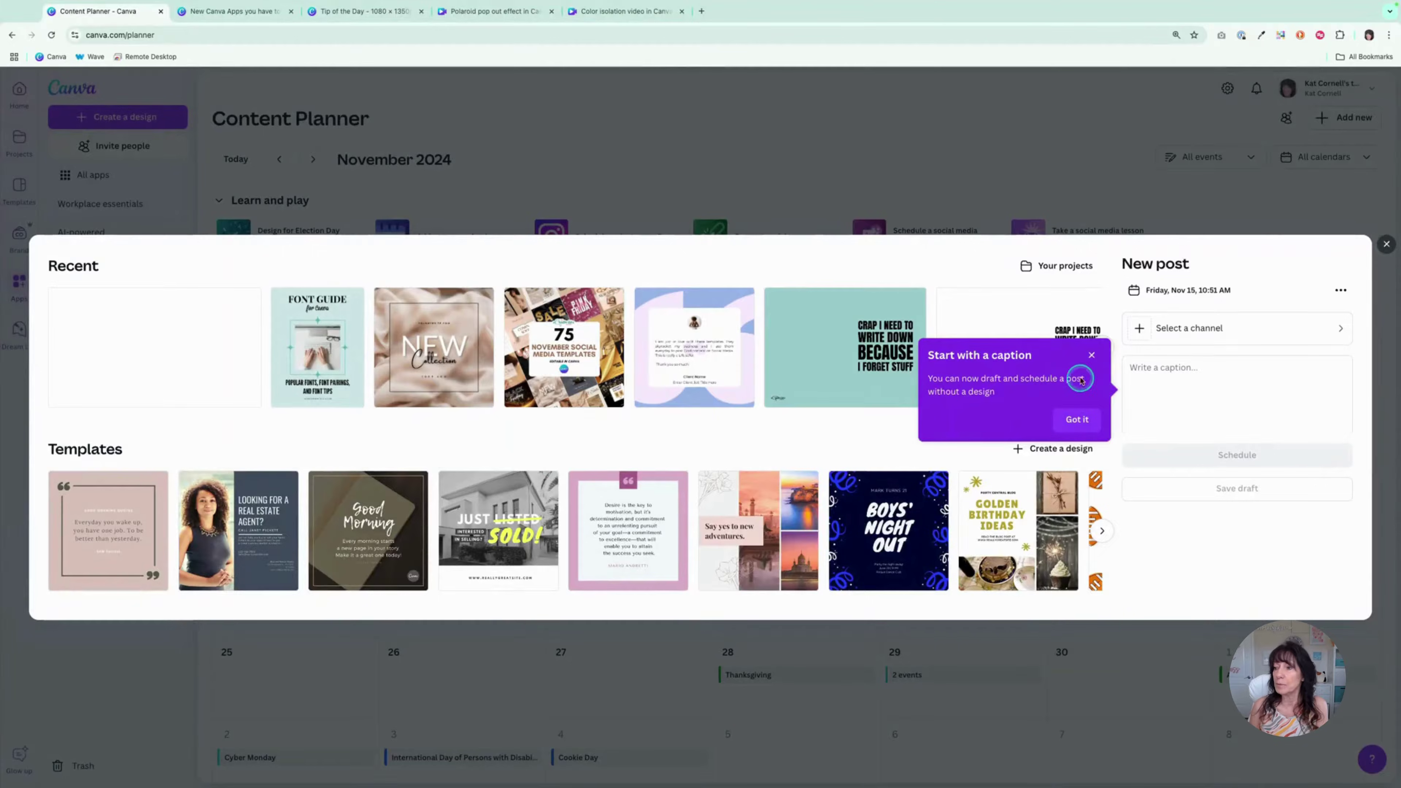
{"action": "left_click", "coordinate": [1091, 355]}
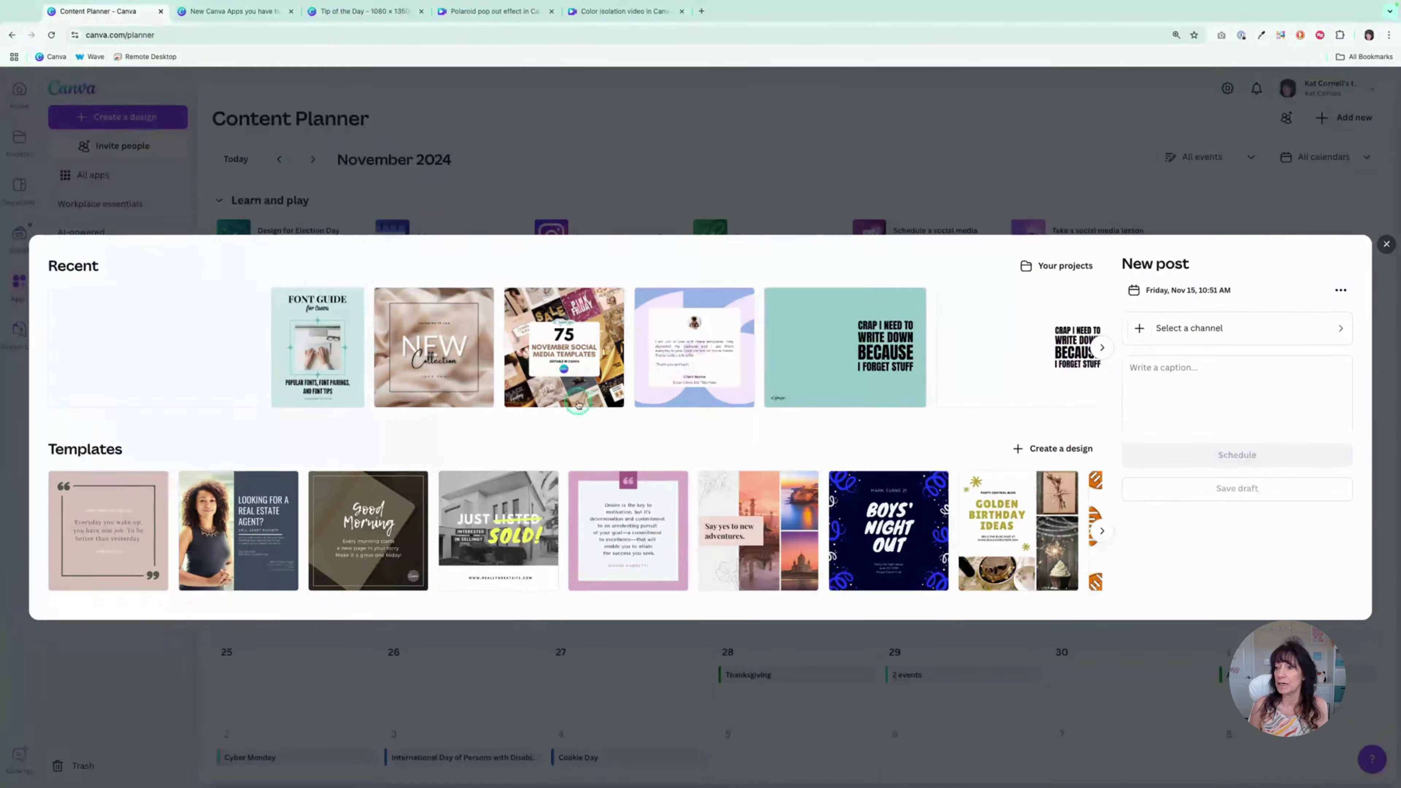
Look through the recent designs for the post and open the Social Media folder in your projects
{"action": "scroll", "coordinate": [578, 405], "scroll_direction": "right", "scroll_amount": 10}
{"action": "scroll", "coordinate": [435, 363], "scroll_direction": "right", "scroll_amount": 5}
{"action": "scroll", "coordinate": [420, 386], "scroll_direction": "left", "scroll_amount": 10}
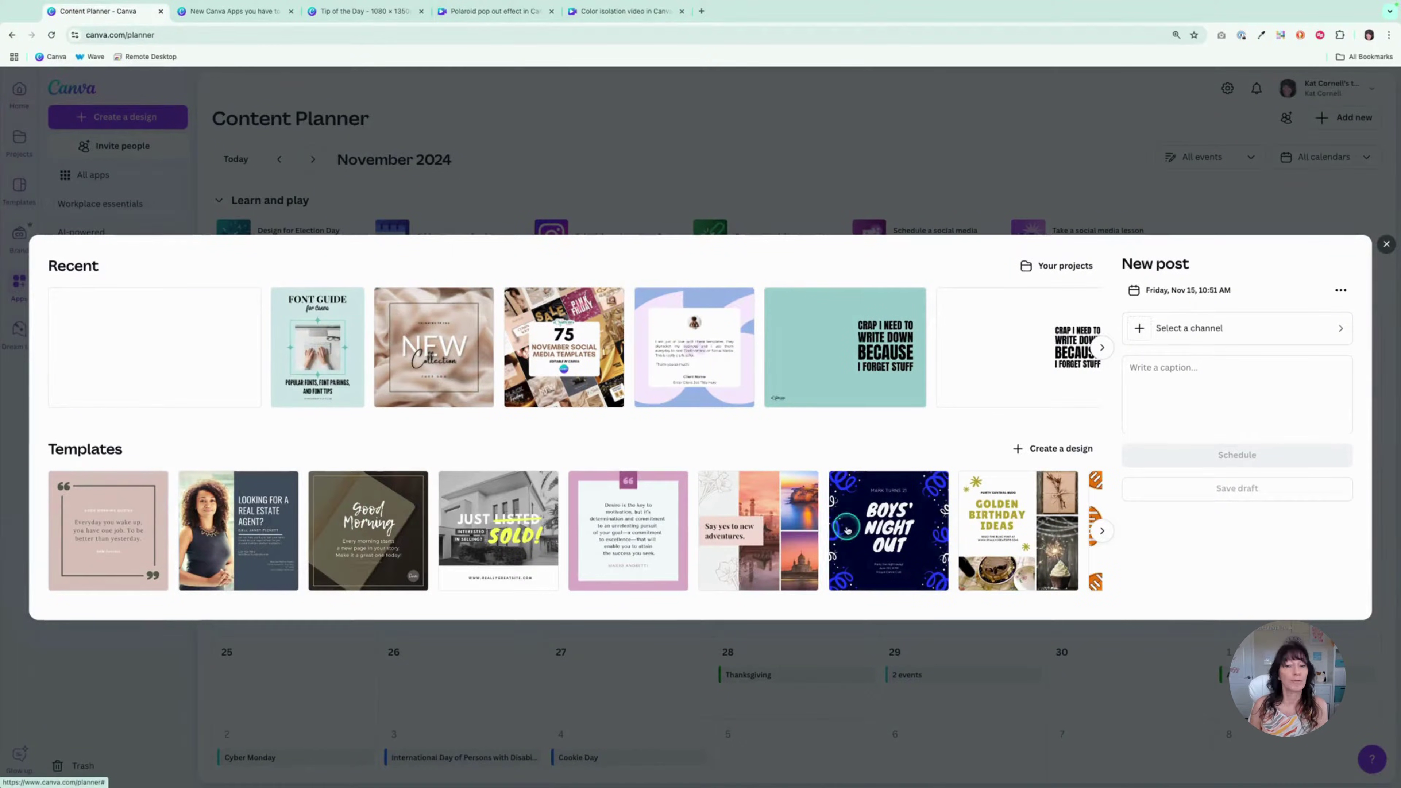
{"action": "left_click", "coordinate": [1040, 276]}
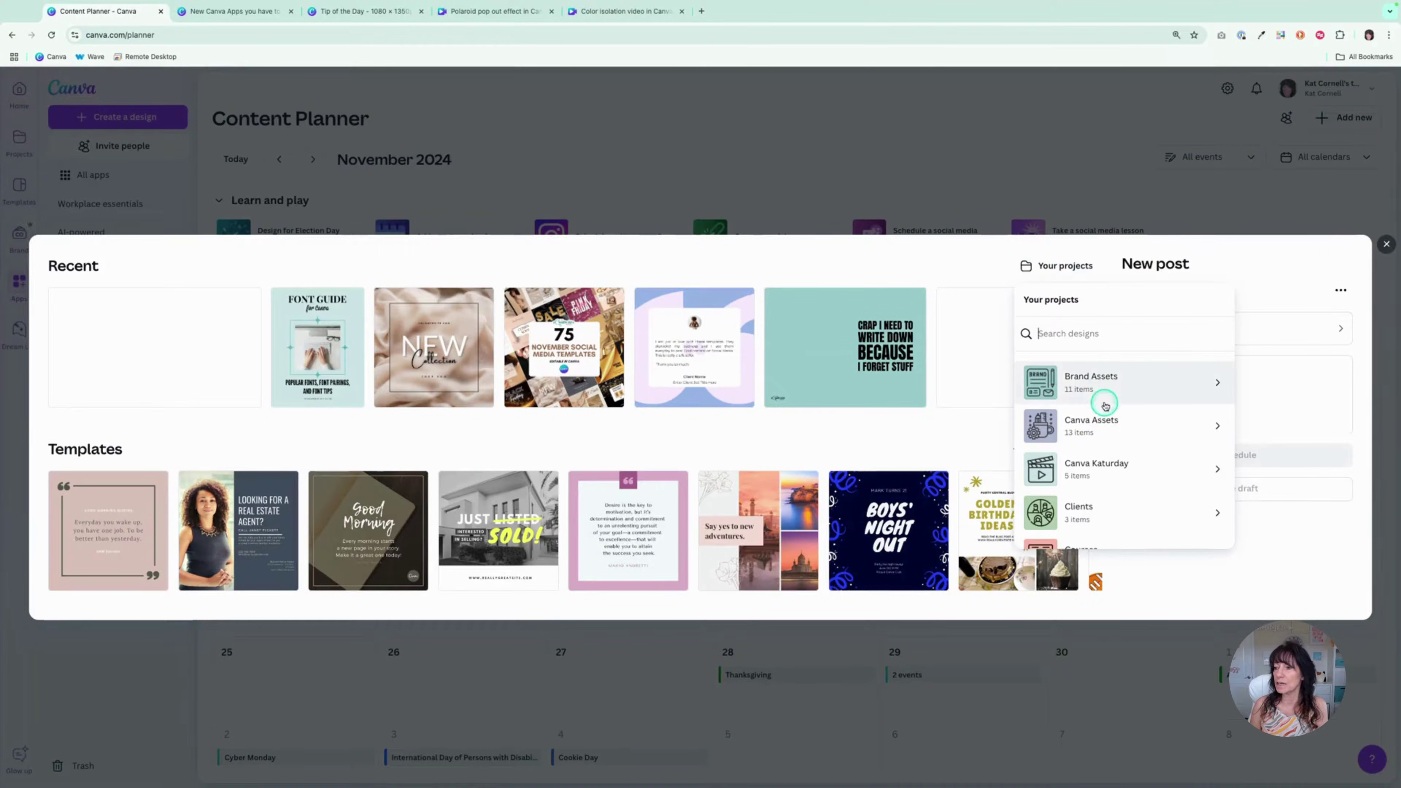
{"action": "scroll", "coordinate": [1104, 408], "scroll_direction": "down", "scroll_amount": 5}
{"action": "scroll", "coordinate": [1104, 413], "scroll_direction": "down", "scroll_amount": 1}
{"action": "left_click", "coordinate": [1105, 429]}
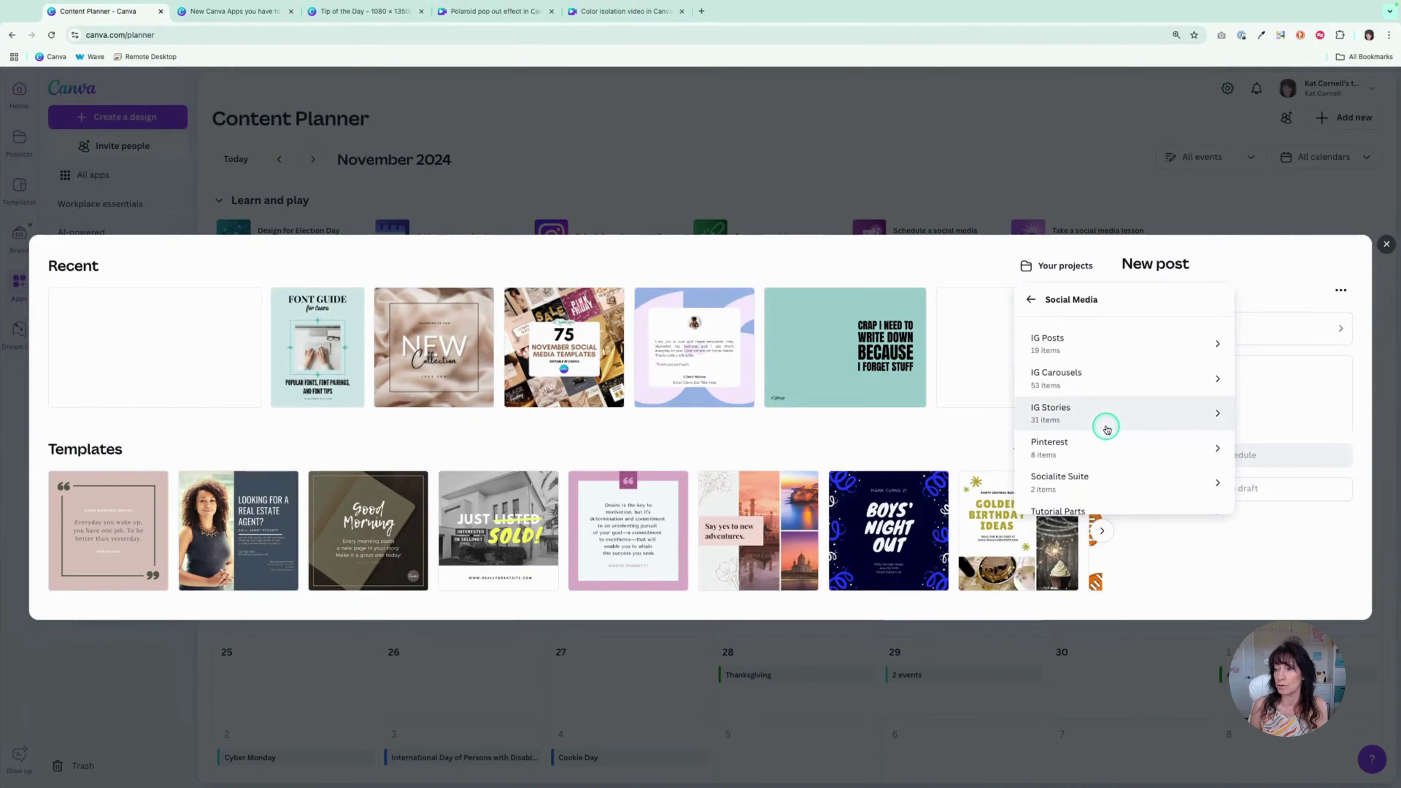
Choose the design "New Canva Apps you have to try" from the IG Posts folder for the post
{"action": "left_click", "coordinate": [1090, 388]}
{"action": "left_click", "coordinate": [1101, 384]}
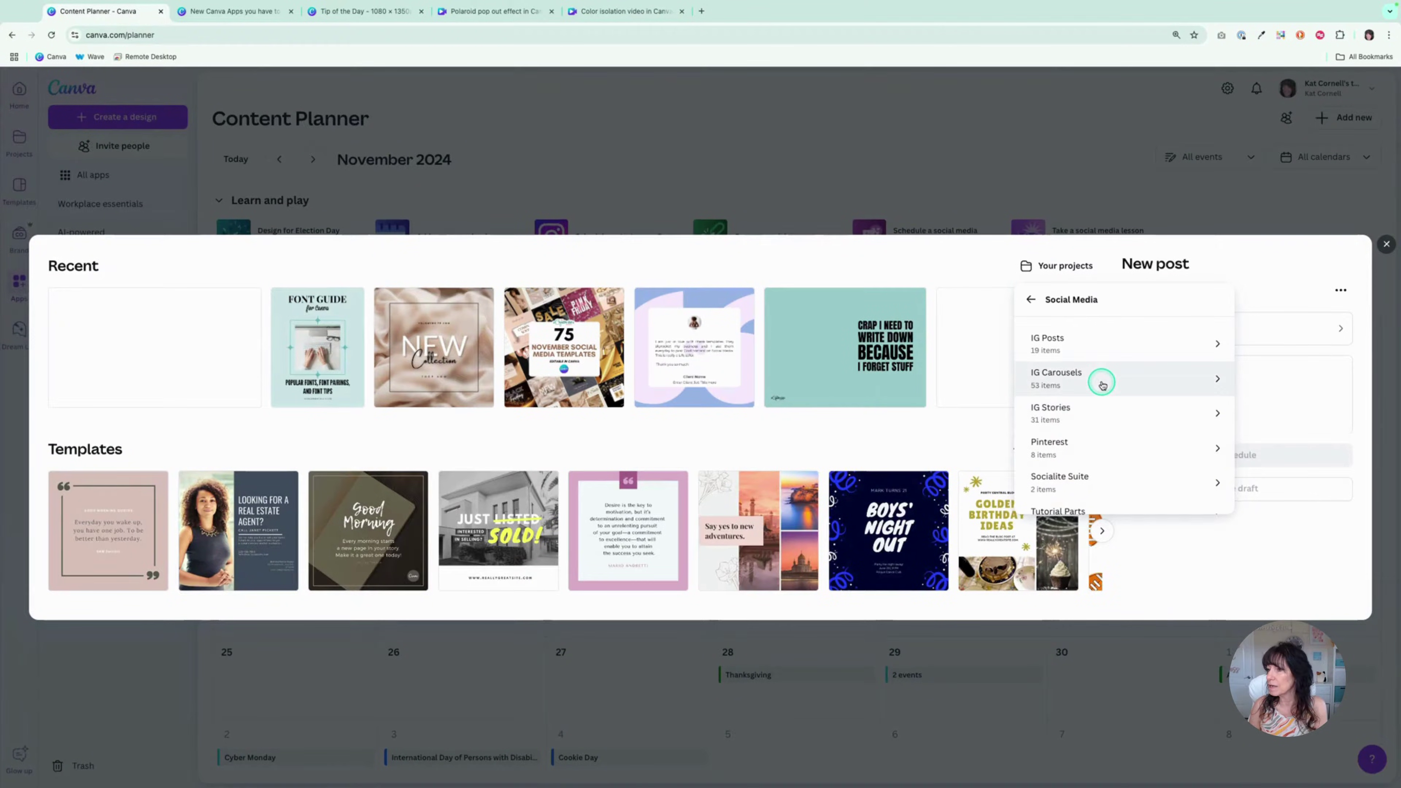
{"action": "scroll", "coordinate": [1102, 392], "scroll_direction": "down", "scroll_amount": 2}
{"action": "scroll", "coordinate": [1100, 397], "scroll_direction": "up", "scroll_amount": 2}
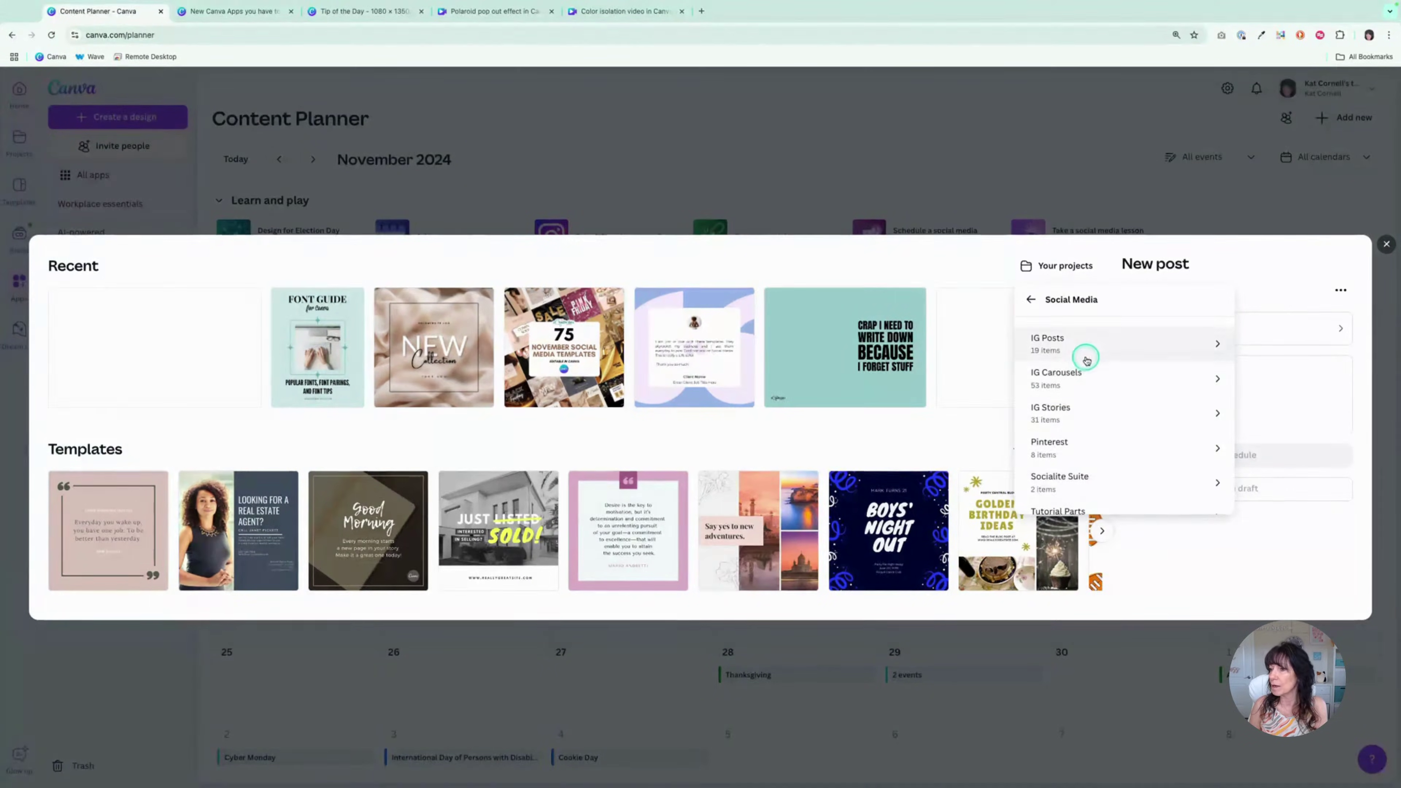
{"action": "left_click", "coordinate": [1067, 343]}
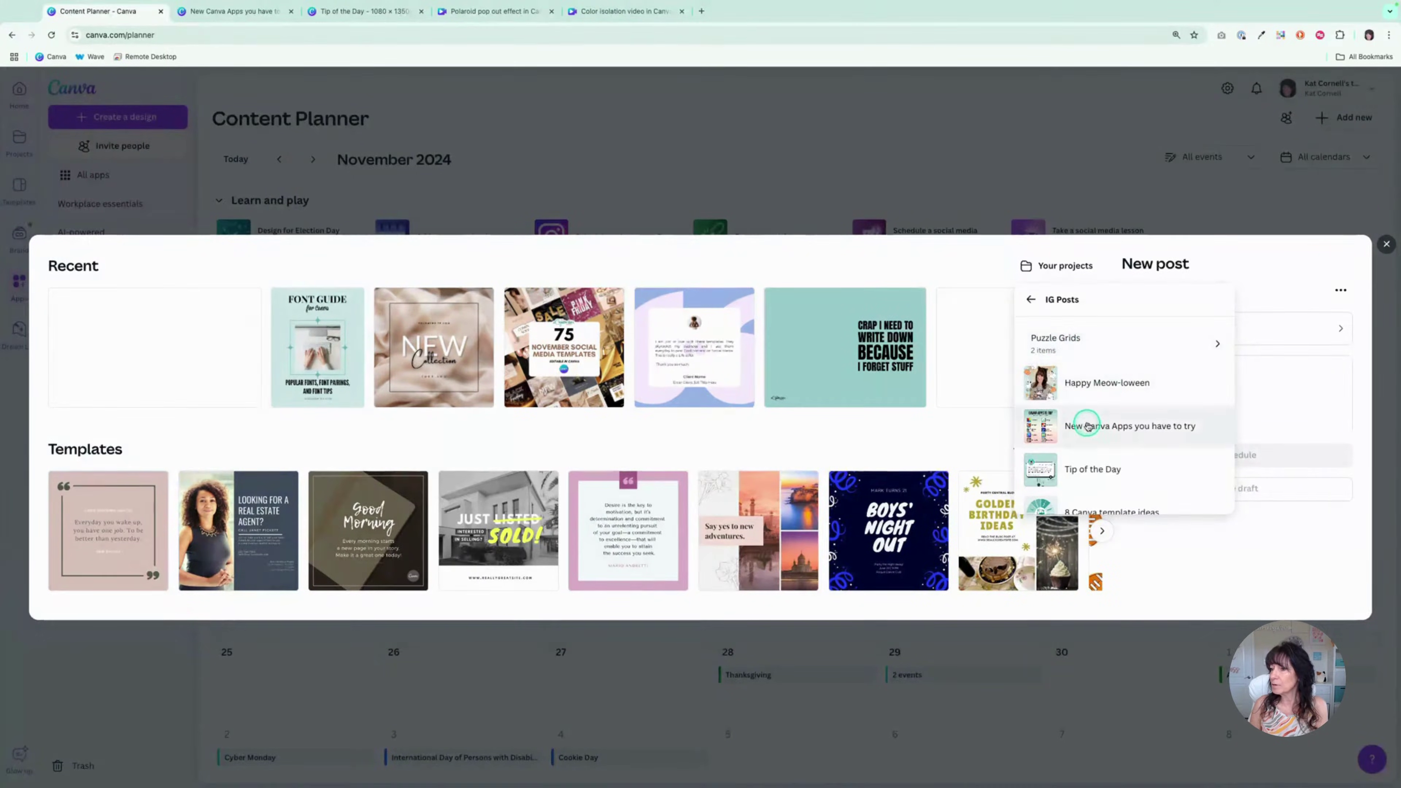
{"action": "left_click", "coordinate": [1087, 426]}
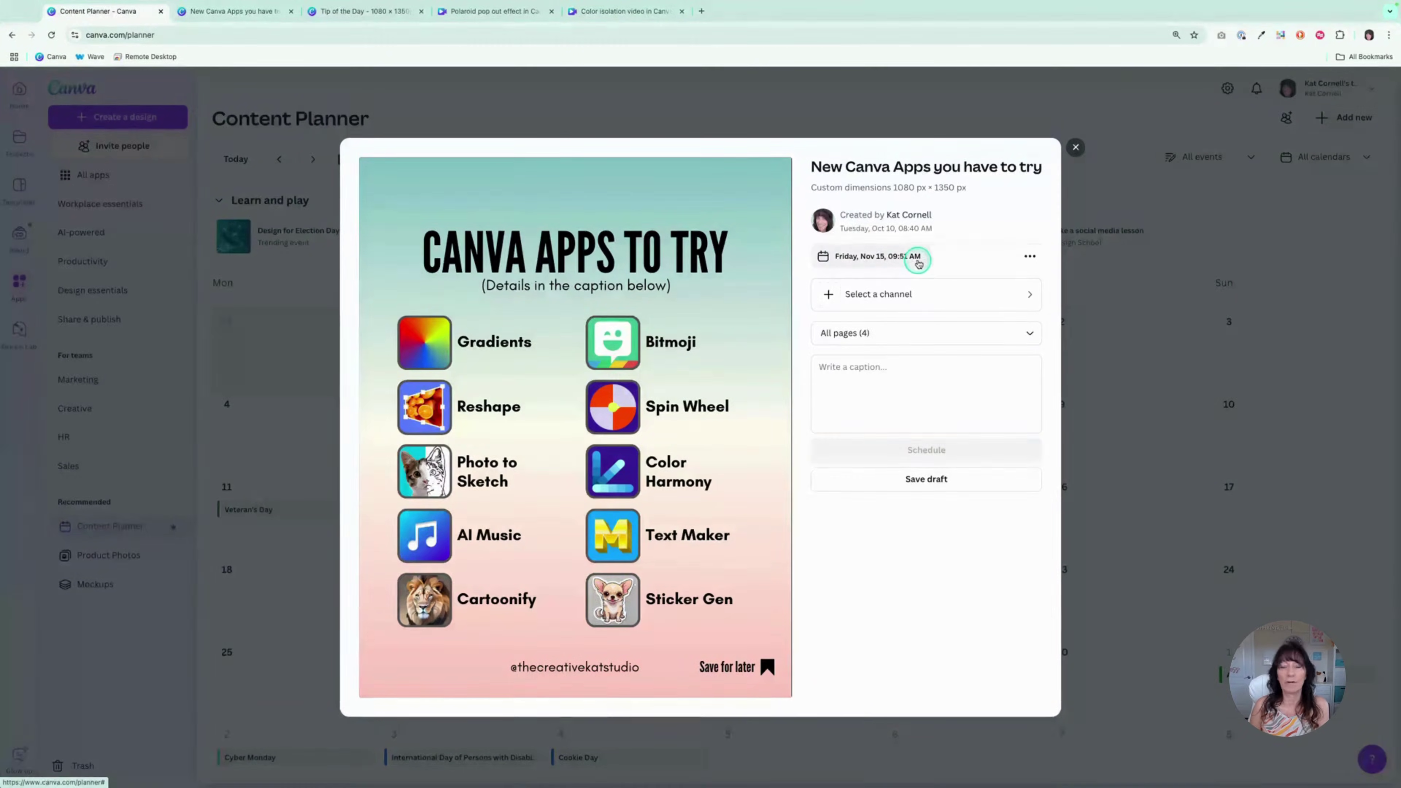
Check the post's extra options and select the Facebook Page "Canva Tips for Entrepreneurs" as the channel
{"action": "left_click", "coordinate": [1029, 257]}
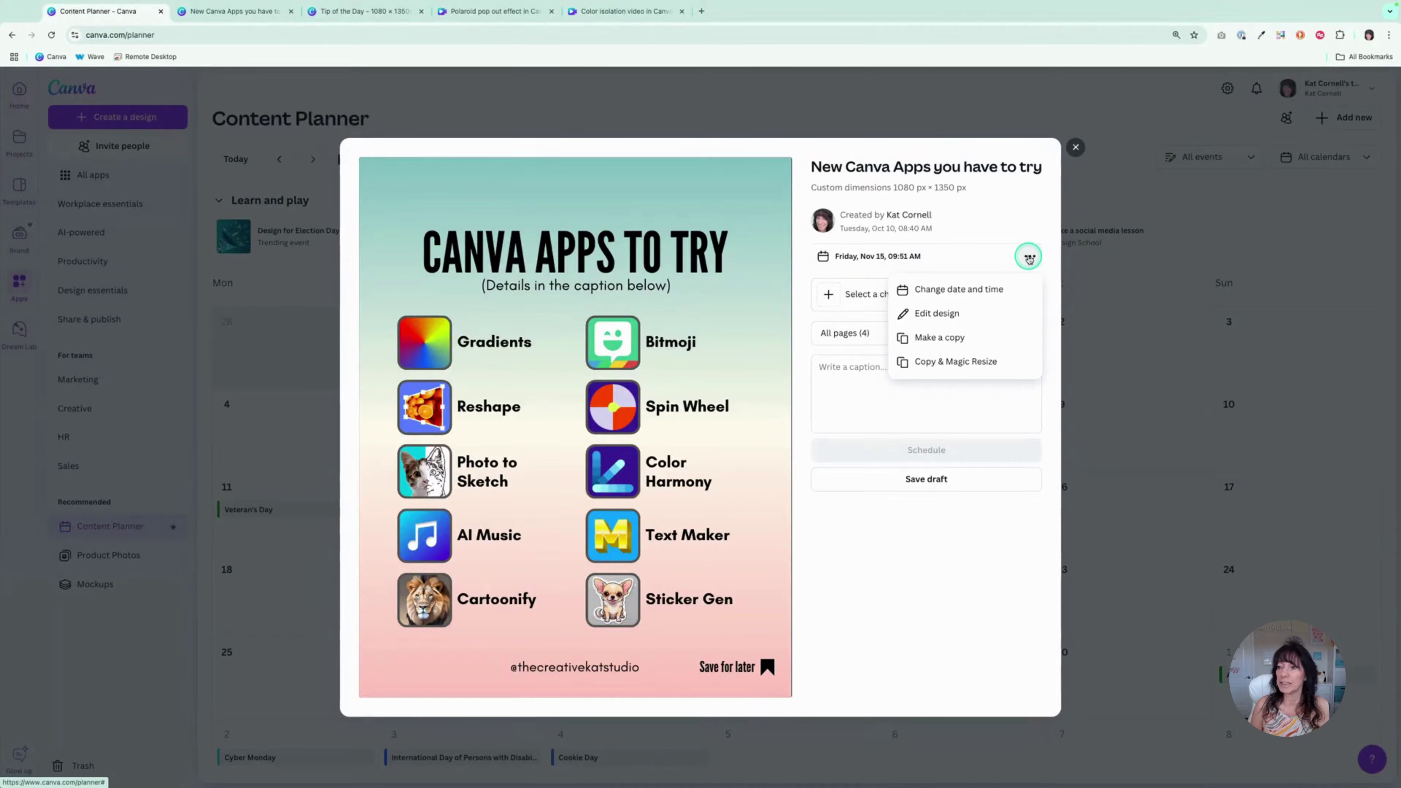
{"action": "left_click", "coordinate": [941, 217]}
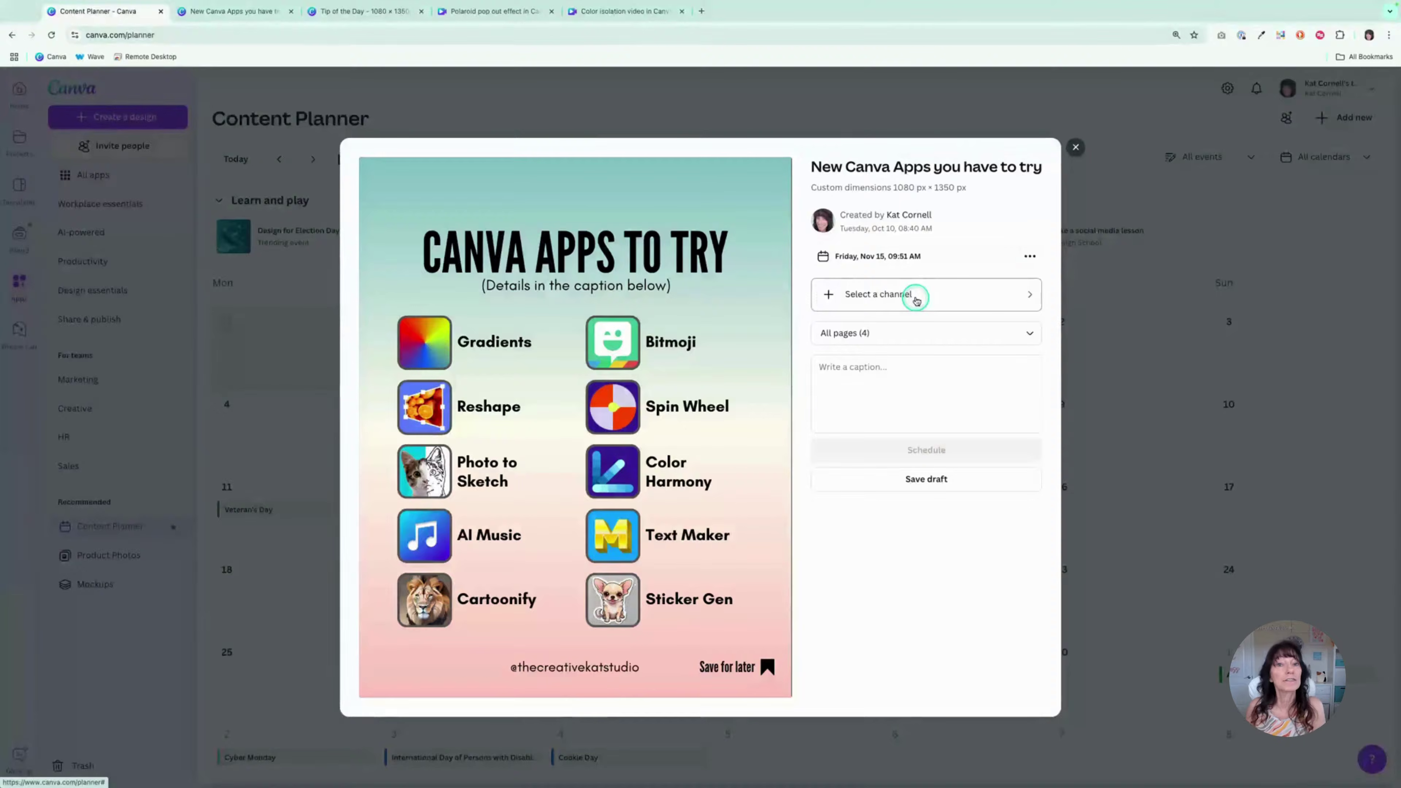
{"action": "left_click", "coordinate": [919, 297]}
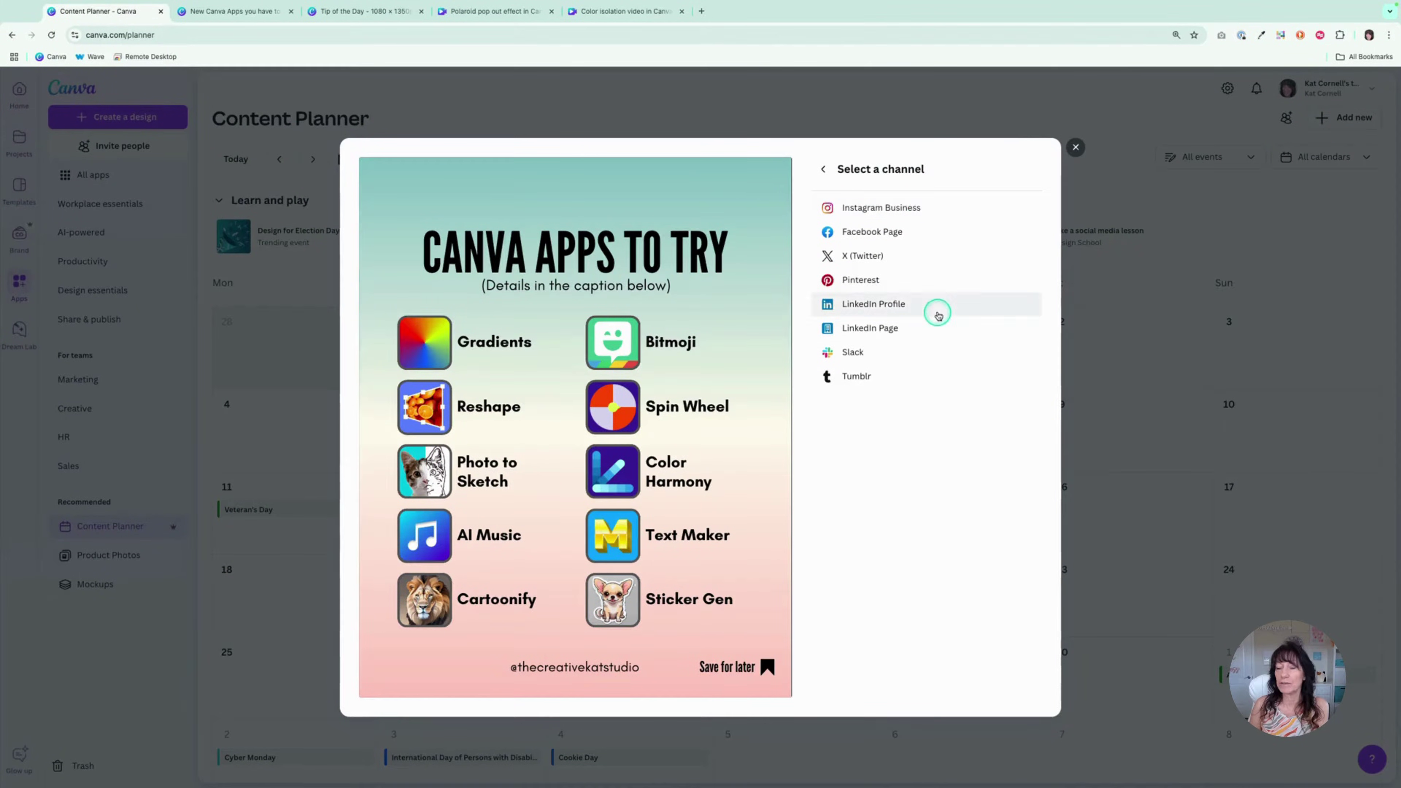
{"action": "left_click", "coordinate": [904, 236]}
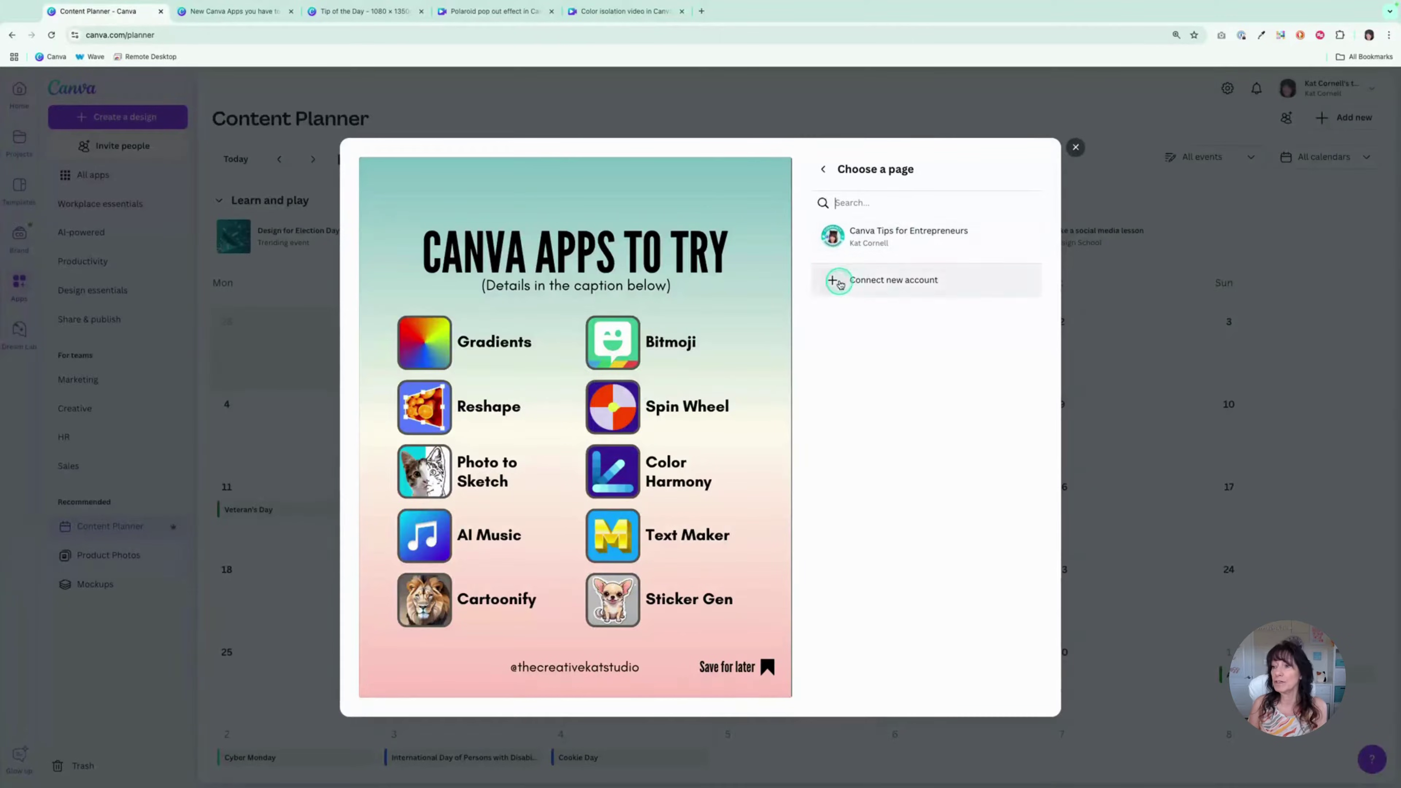
{"action": "left_click", "coordinate": [876, 289]}
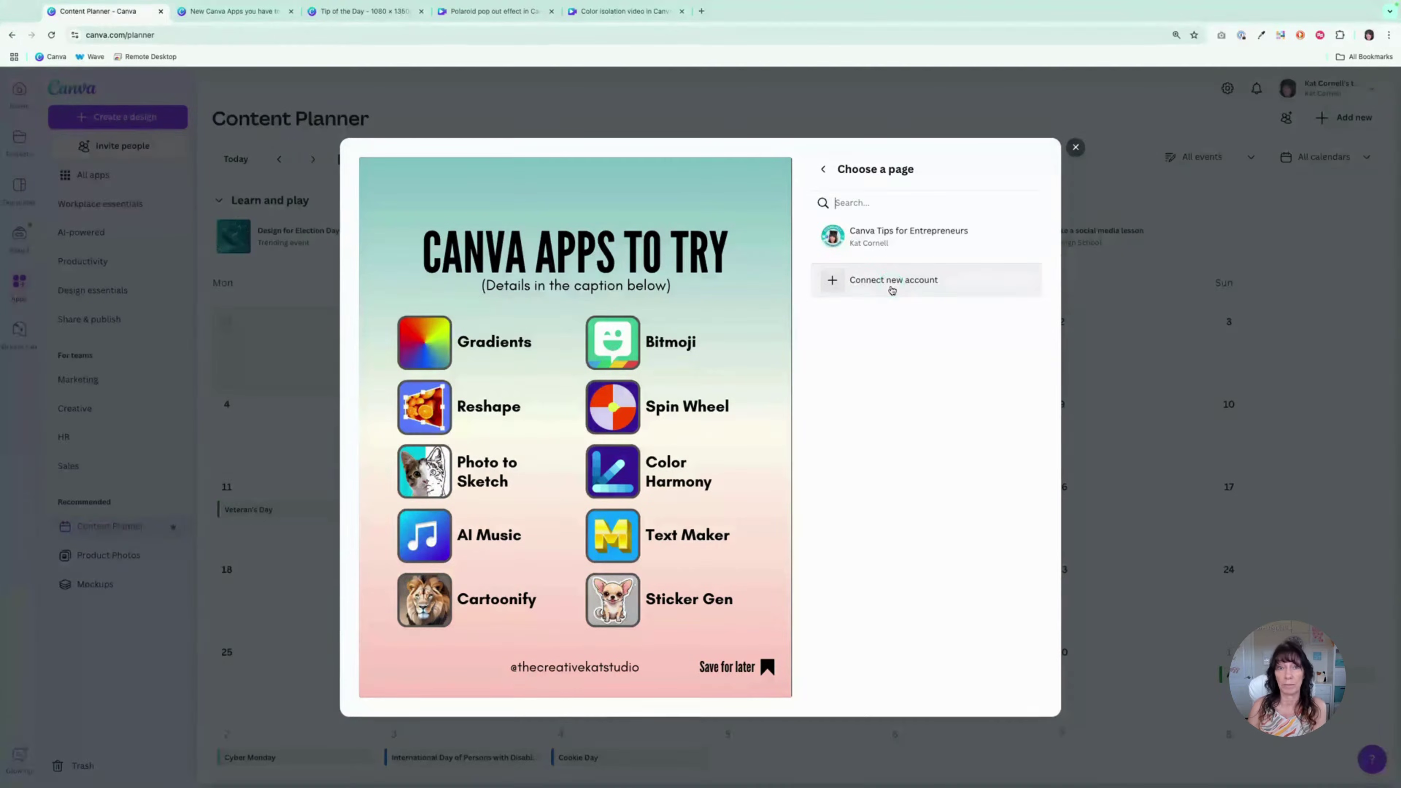
{"action": "left_click", "coordinate": [912, 242]}
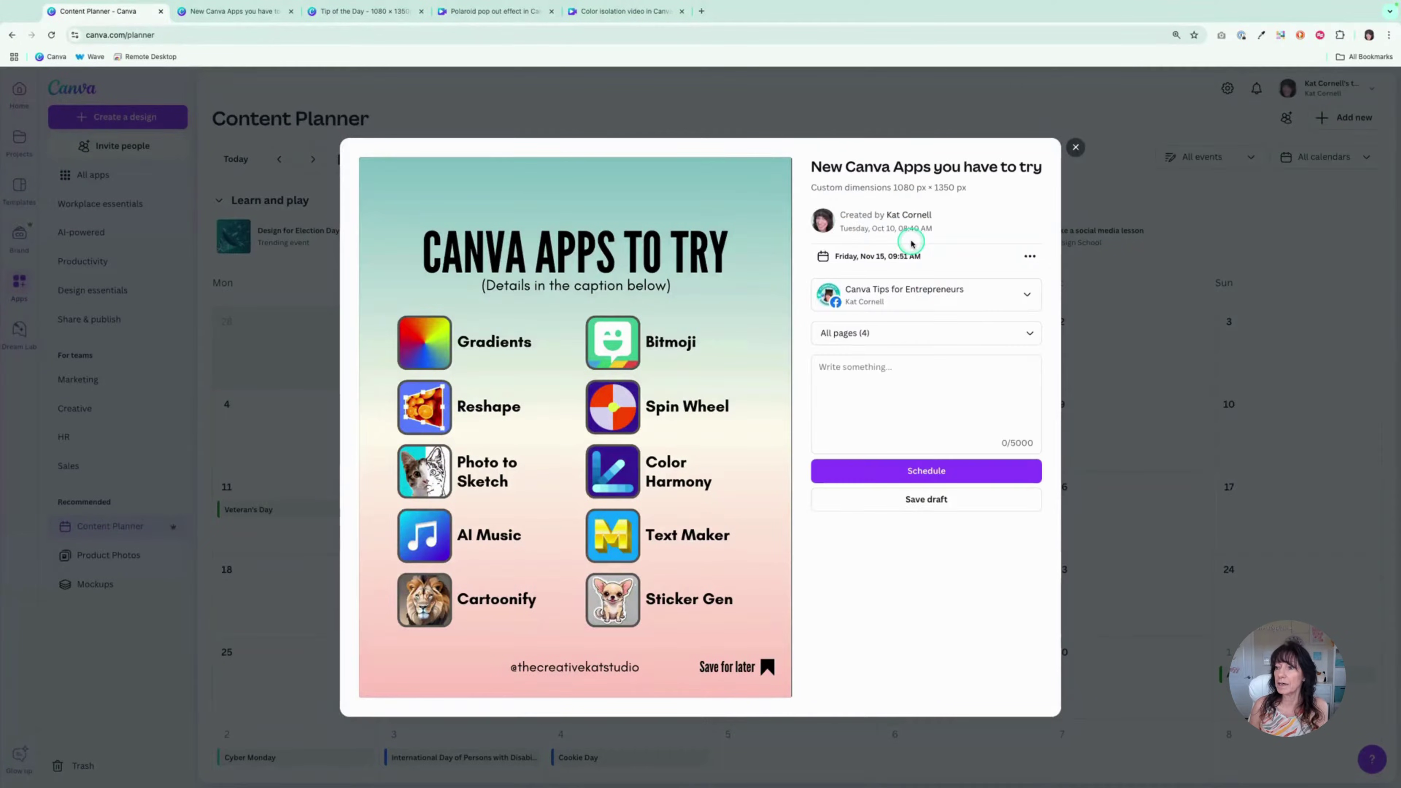
Paste the prepared caption with its Canva hashtags into the Facebook post
{"action": "left_click", "coordinate": [869, 376]}
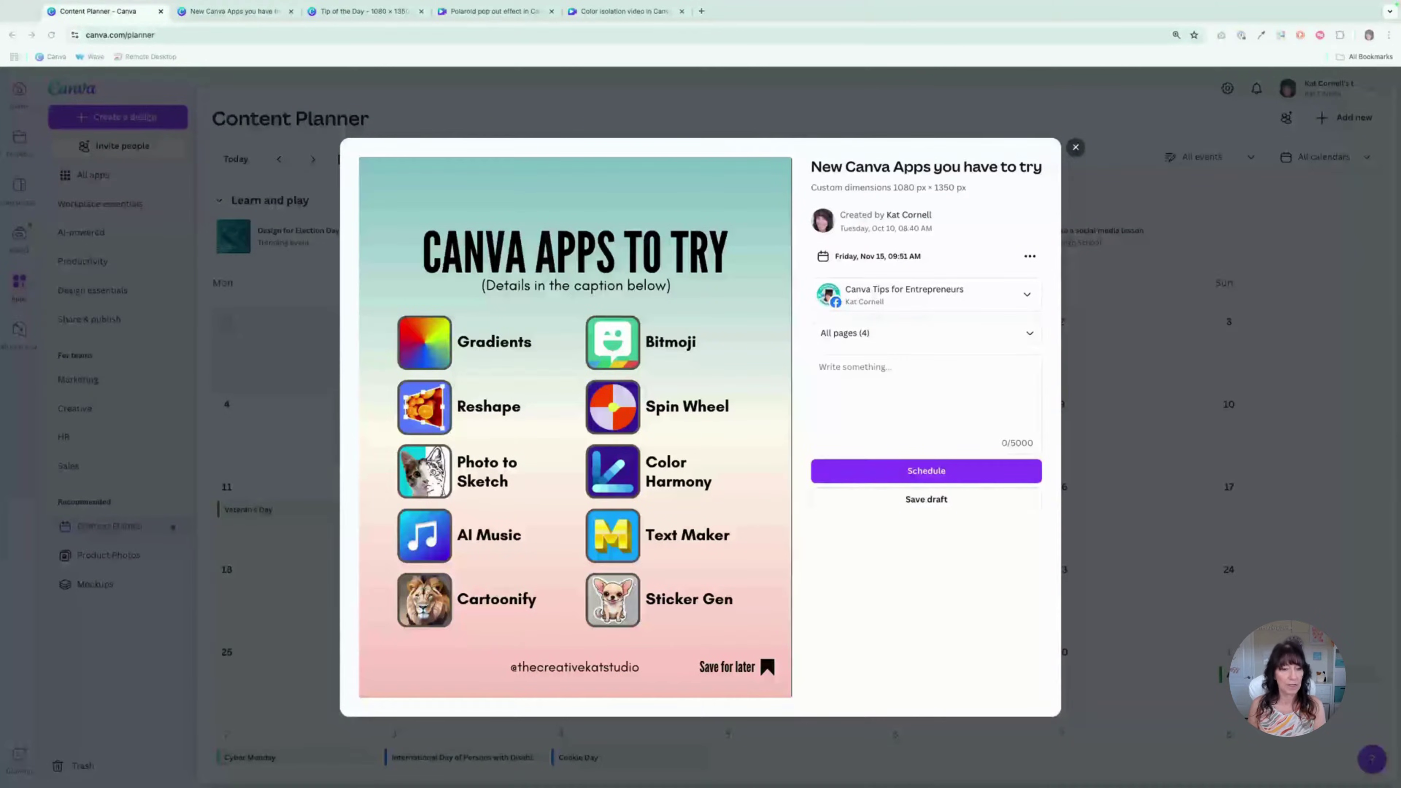
{"action": "left_click", "coordinate": [901, 372]}
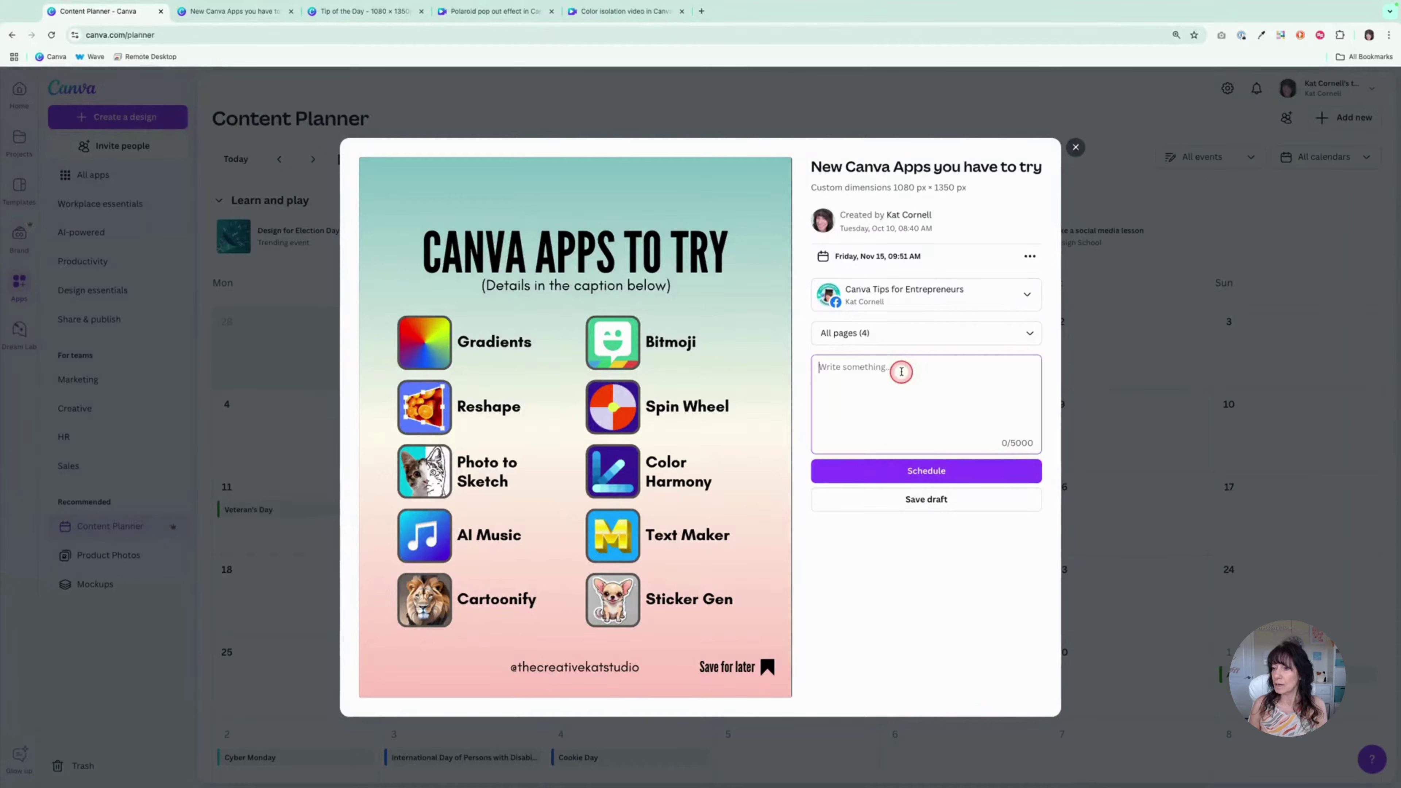
{"action": "key", "text": "ctrl+v"}
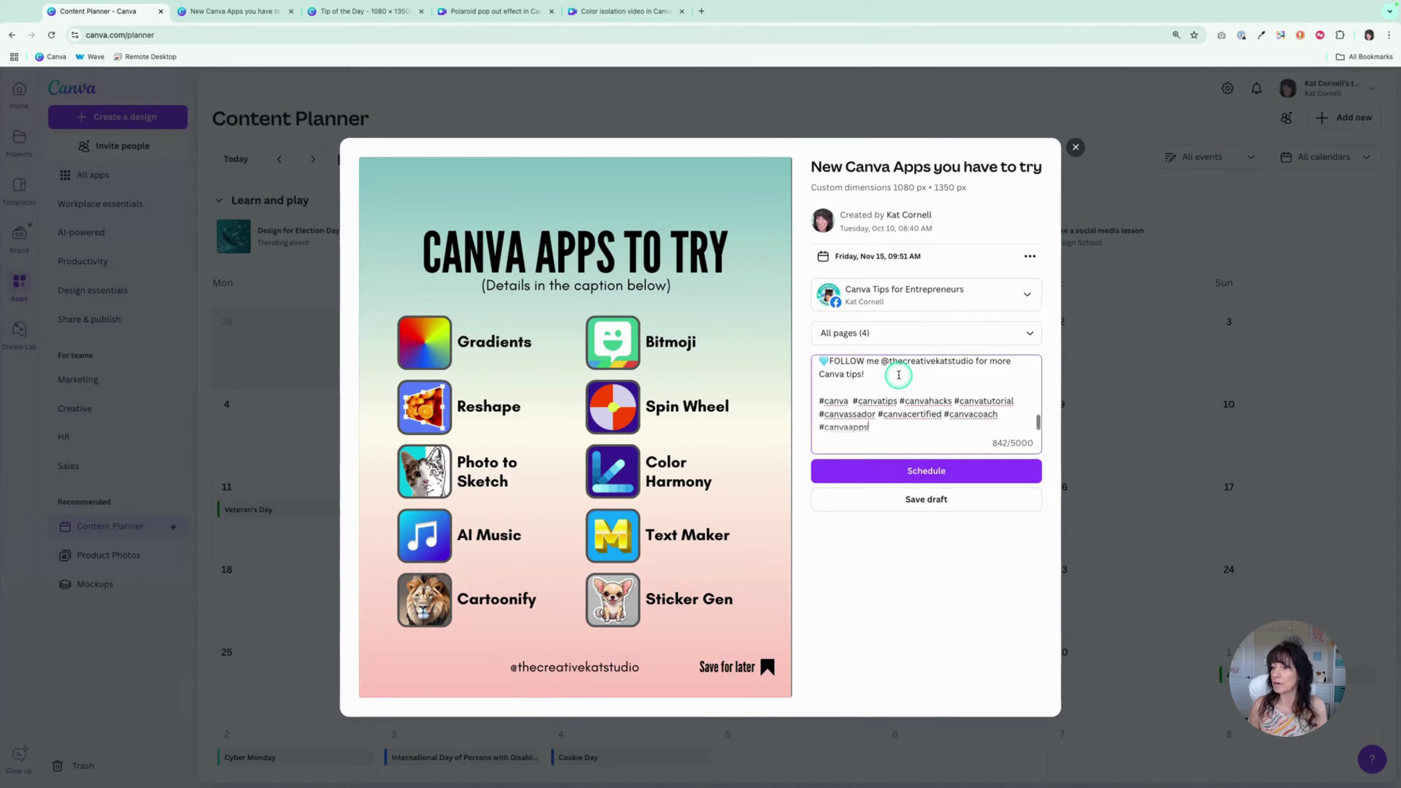
Limit the post to Page 1 of the design instead of all pages
{"action": "left_click", "coordinate": [1031, 334]}
{"action": "left_click", "coordinate": [1029, 367]}
{"action": "left_click", "coordinate": [1031, 396]}
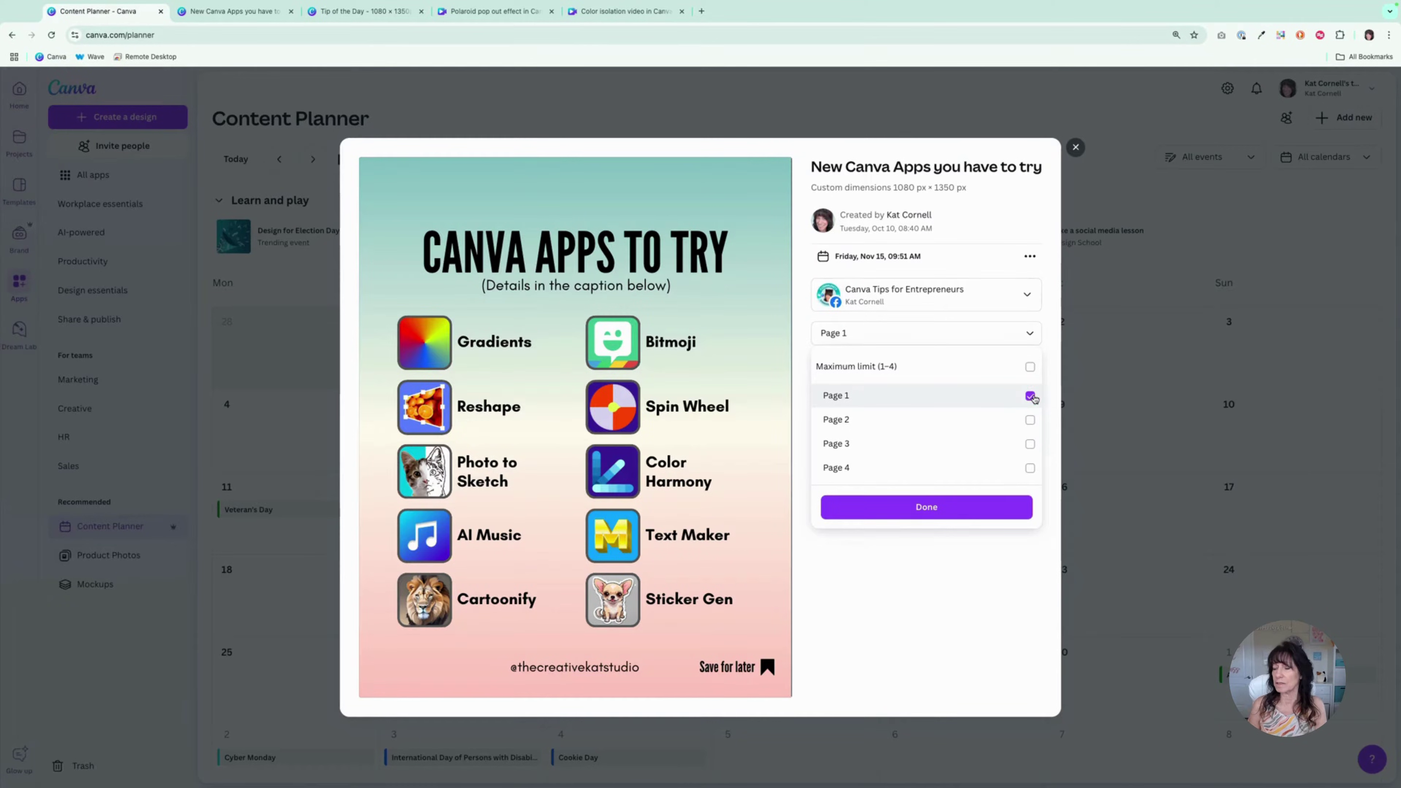
{"action": "left_click", "coordinate": [937, 507]}
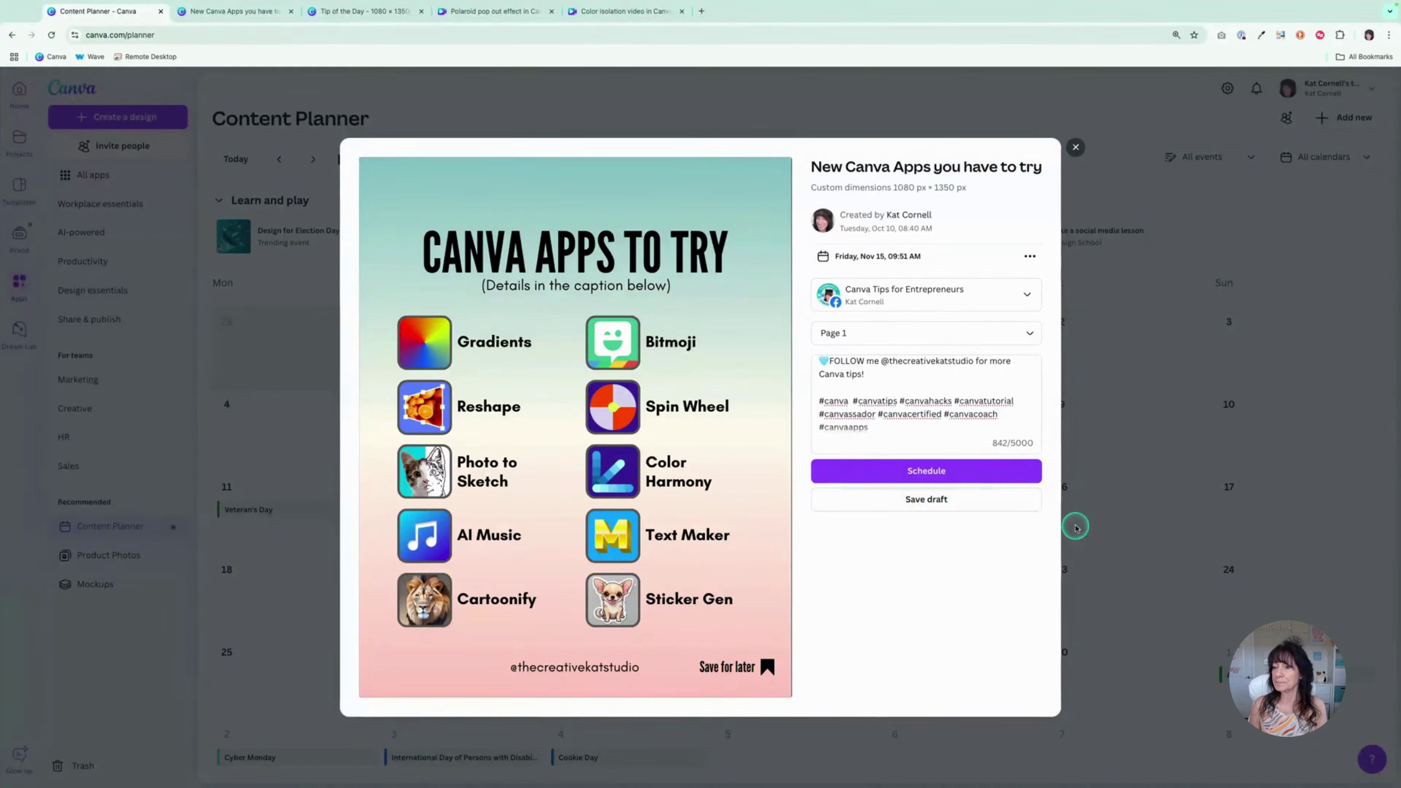
Schedule the Facebook post for Friday, November 15 and check its entry in the calendar
{"action": "left_click", "coordinate": [956, 478]}
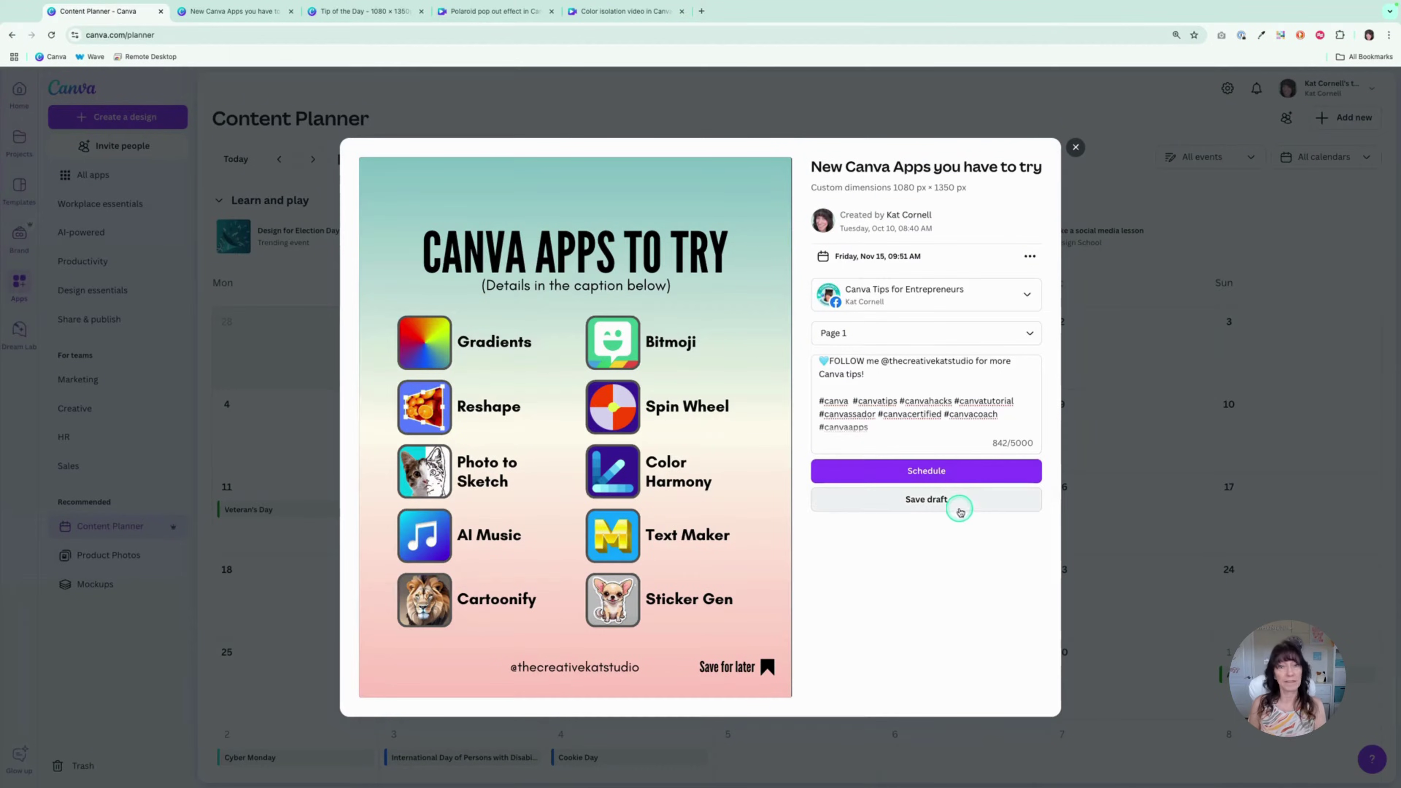
{"action": "left_click", "coordinate": [885, 473]}
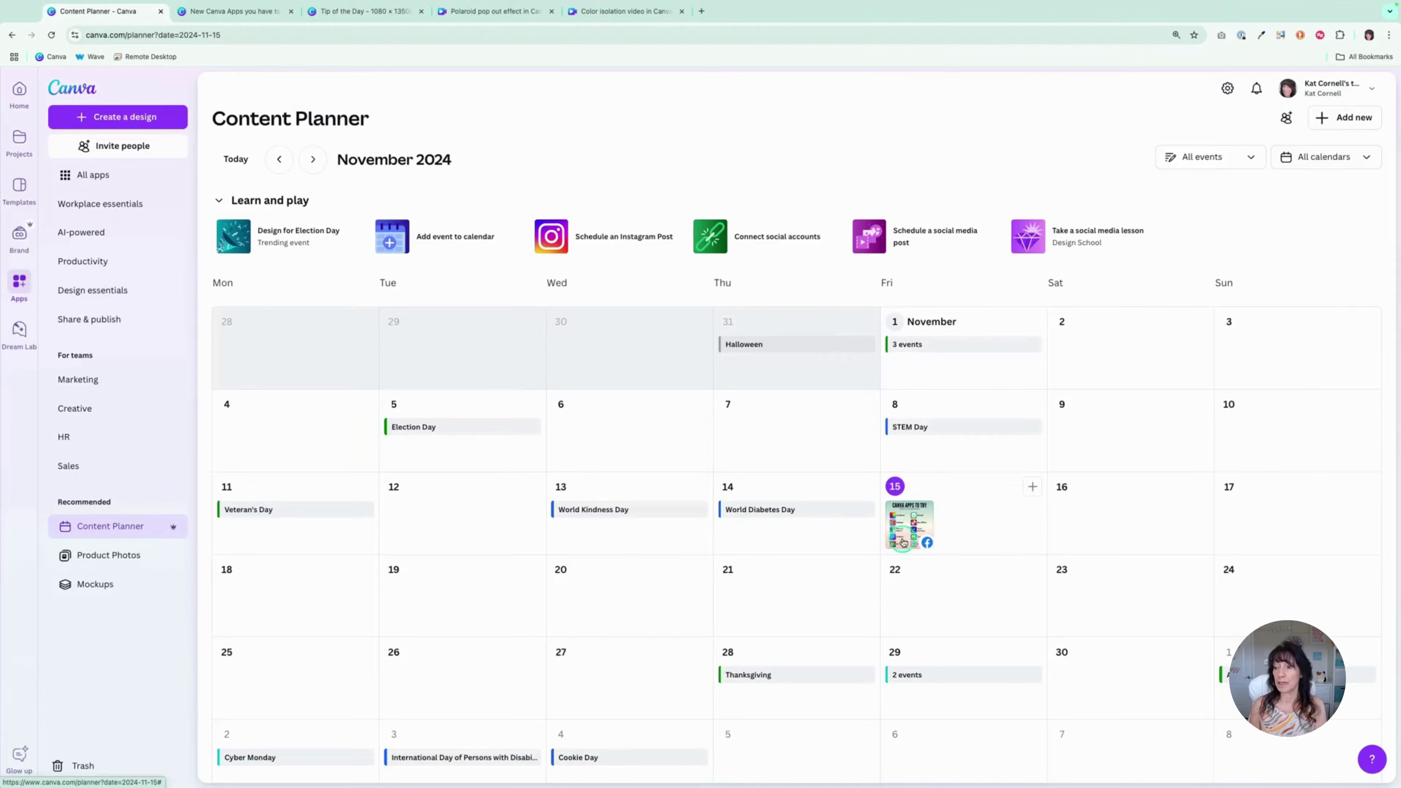
{"action": "mouse_move", "coordinate": [911, 526]}
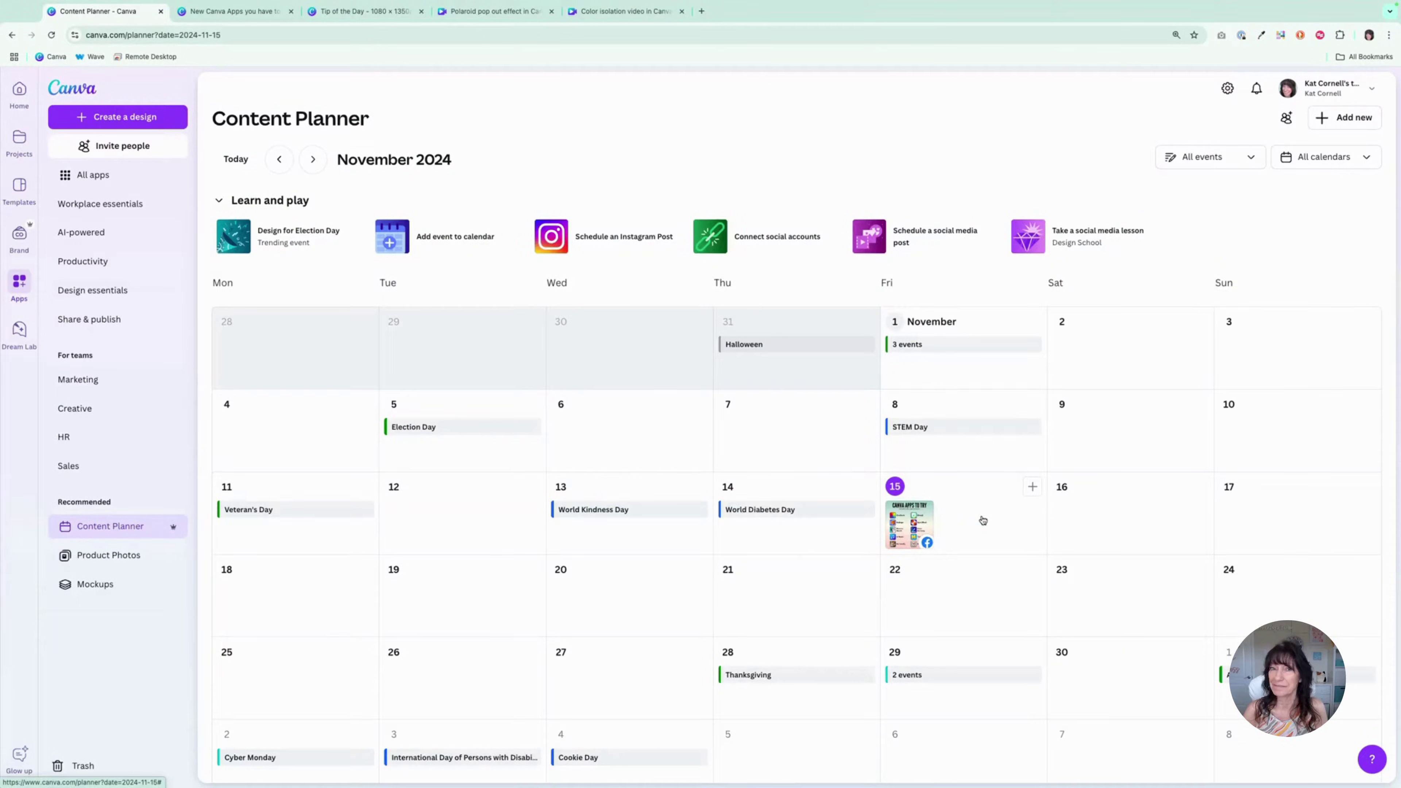
In the Tip of the Day design, examine the scheduling apps found under "schedule" and close the list
{"action": "left_click", "coordinate": [342, 342]}
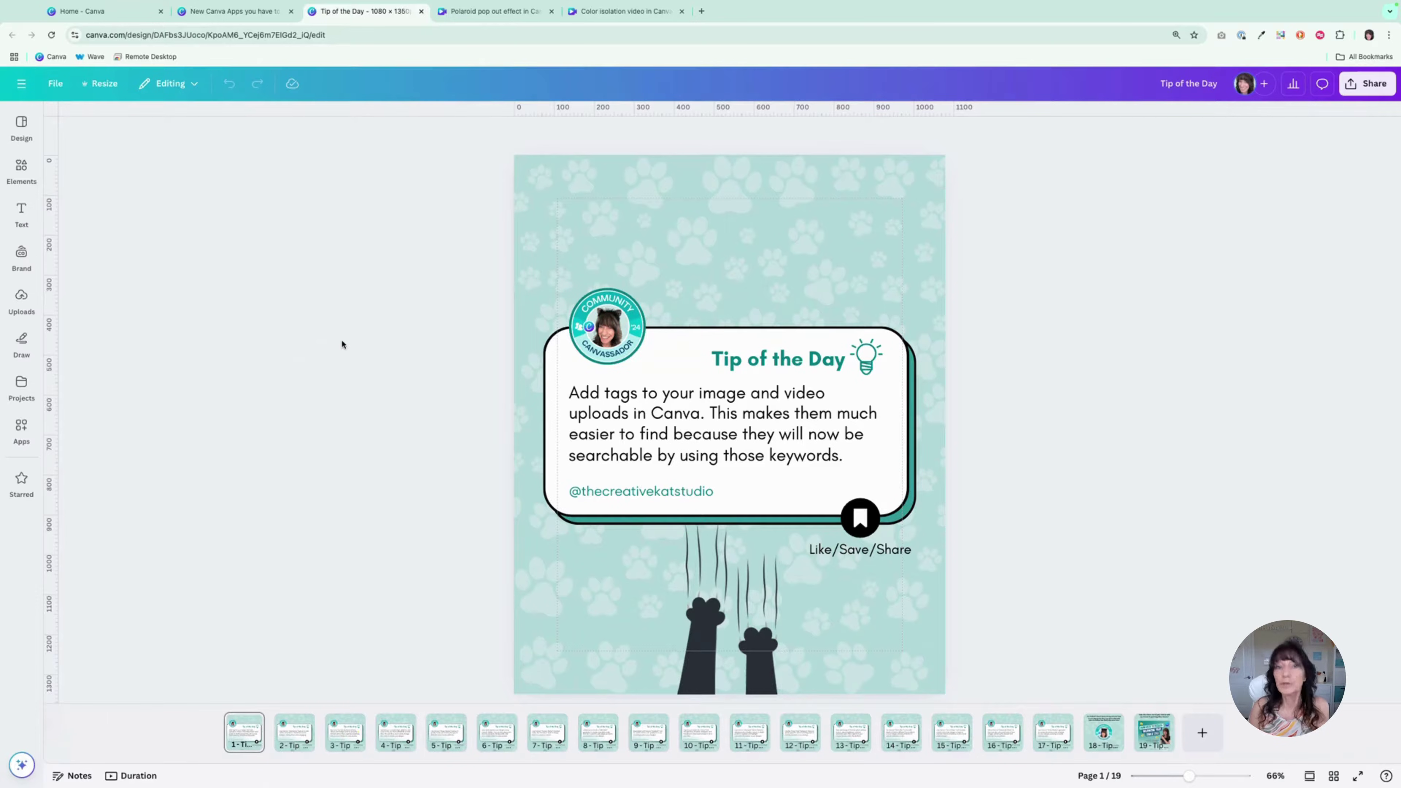
{"action": "left_click", "coordinate": [21, 427]}
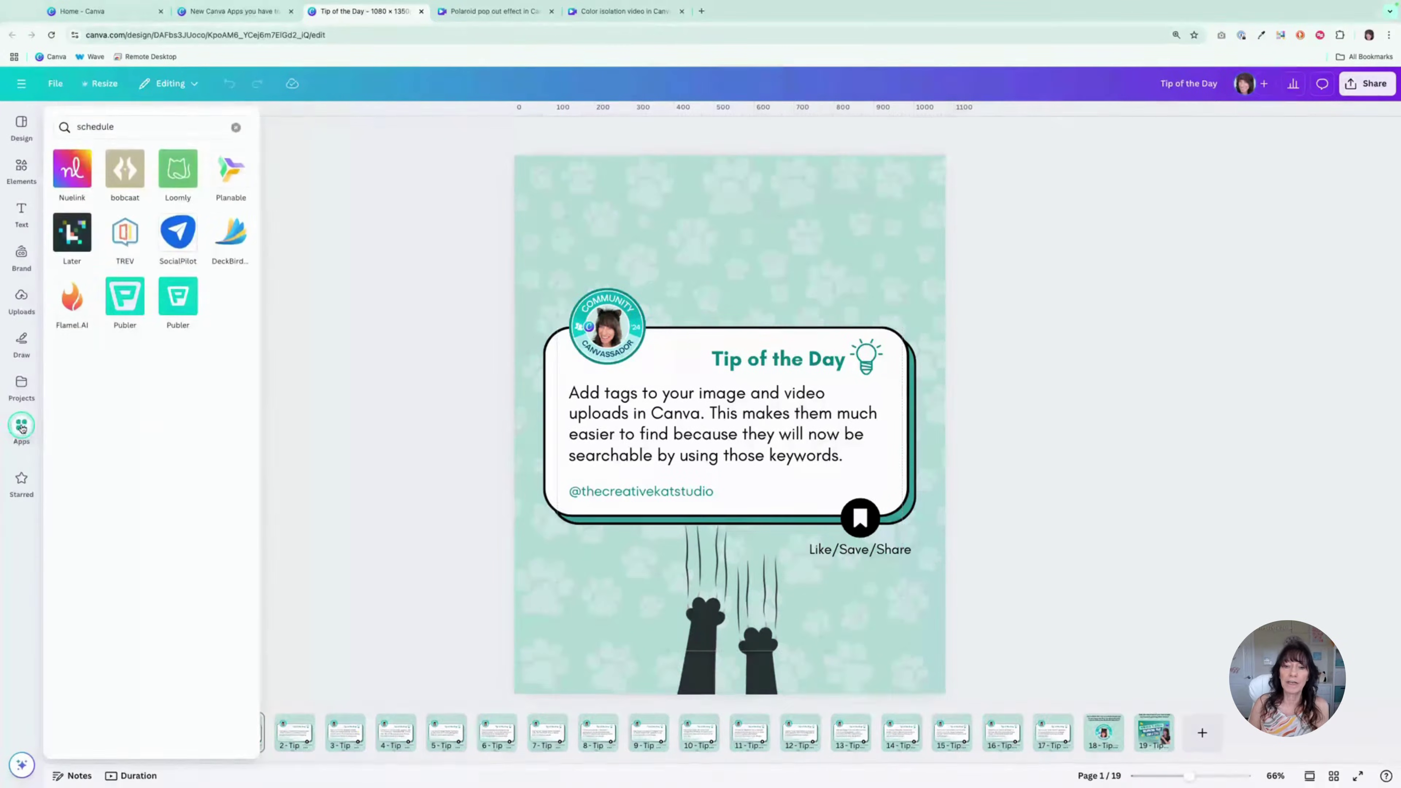
{"action": "left_click", "coordinate": [177, 202]}
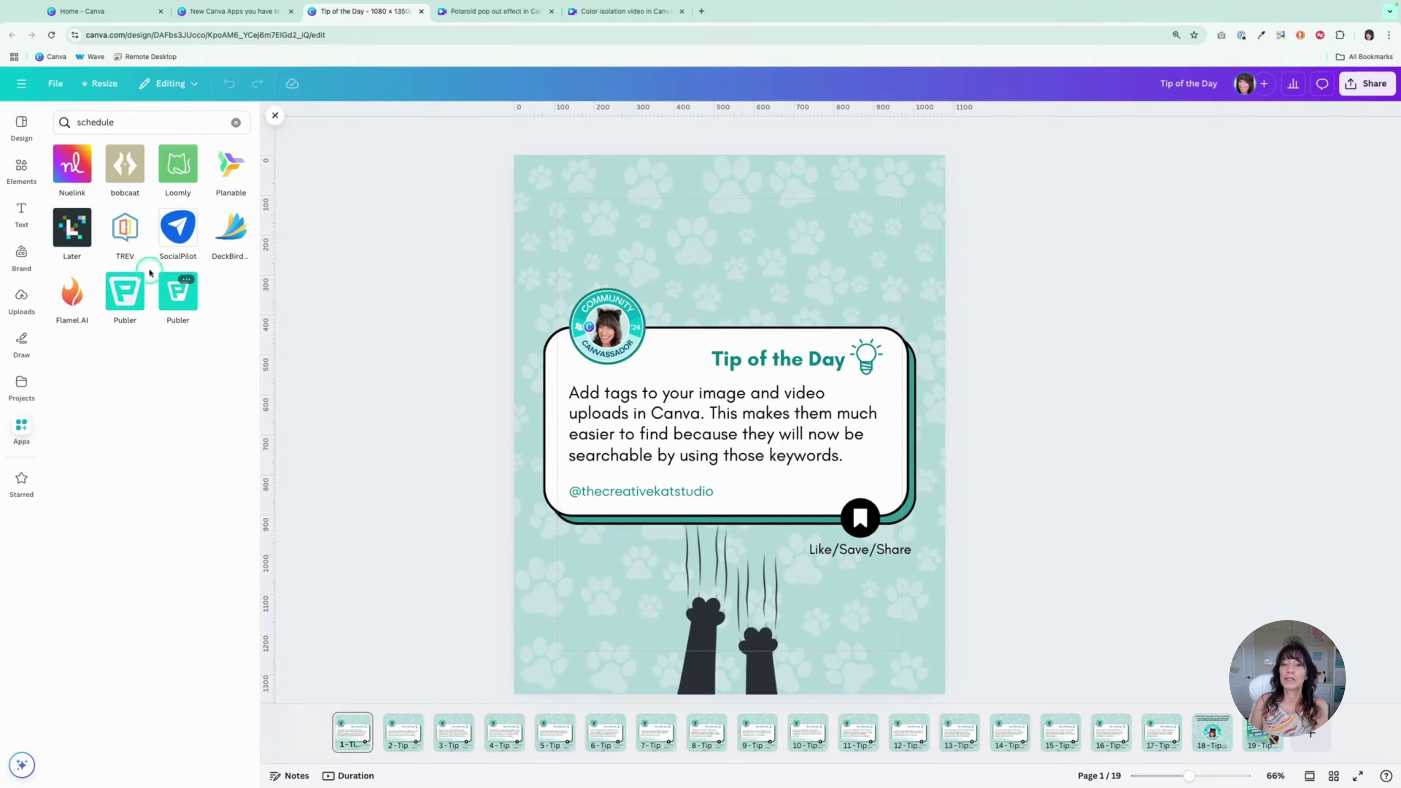
{"action": "left_click", "coordinate": [112, 293]}
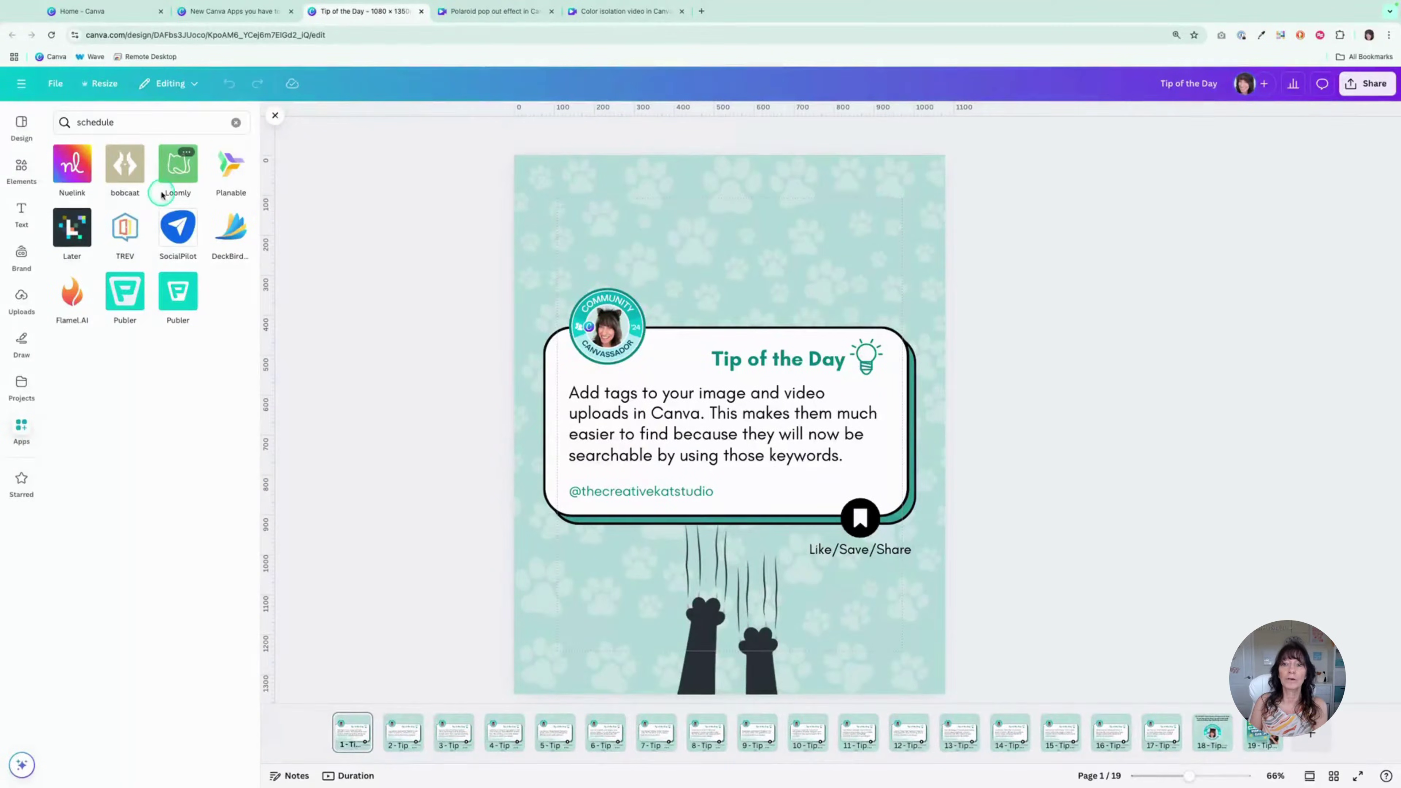
{"action": "left_click", "coordinate": [215, 171]}
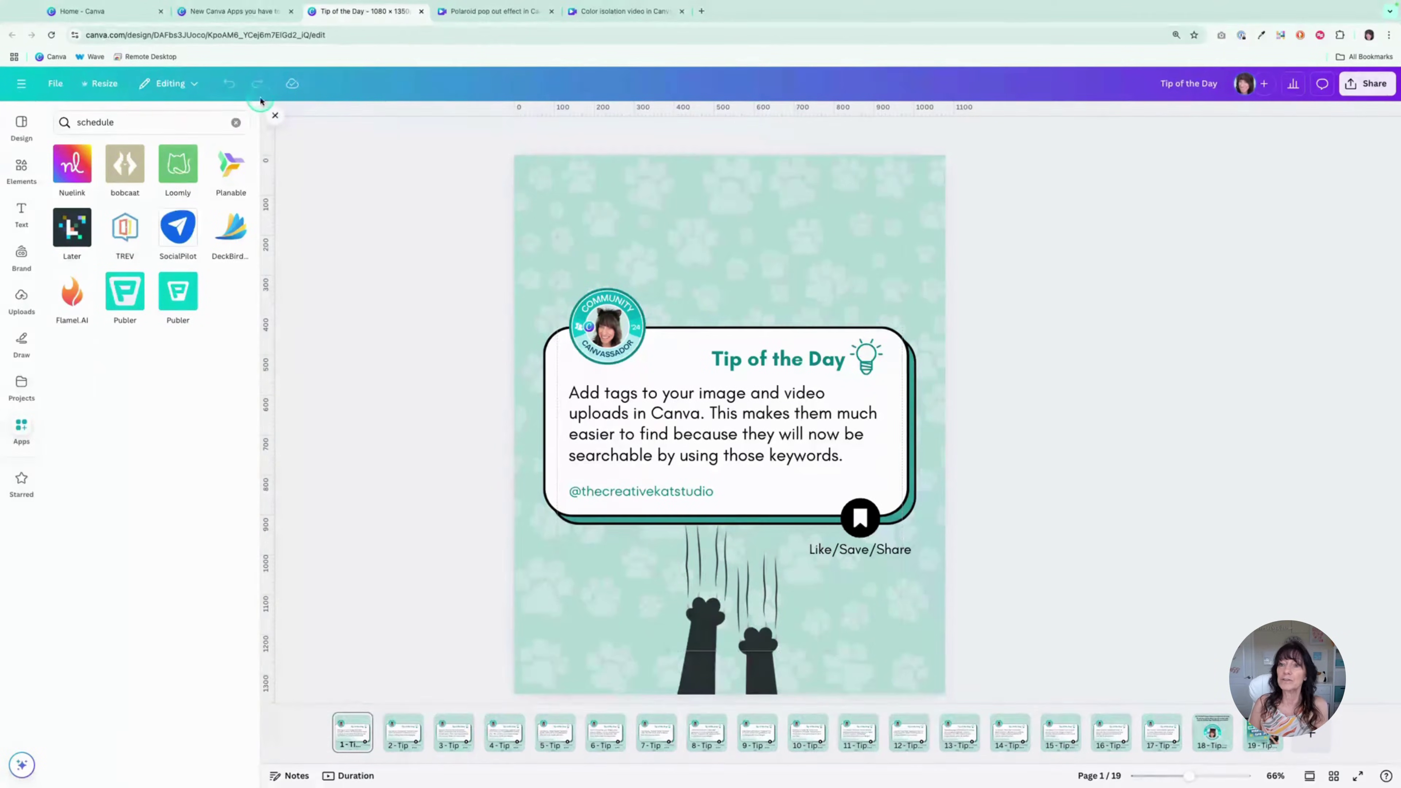
{"action": "left_click", "coordinate": [270, 115]}
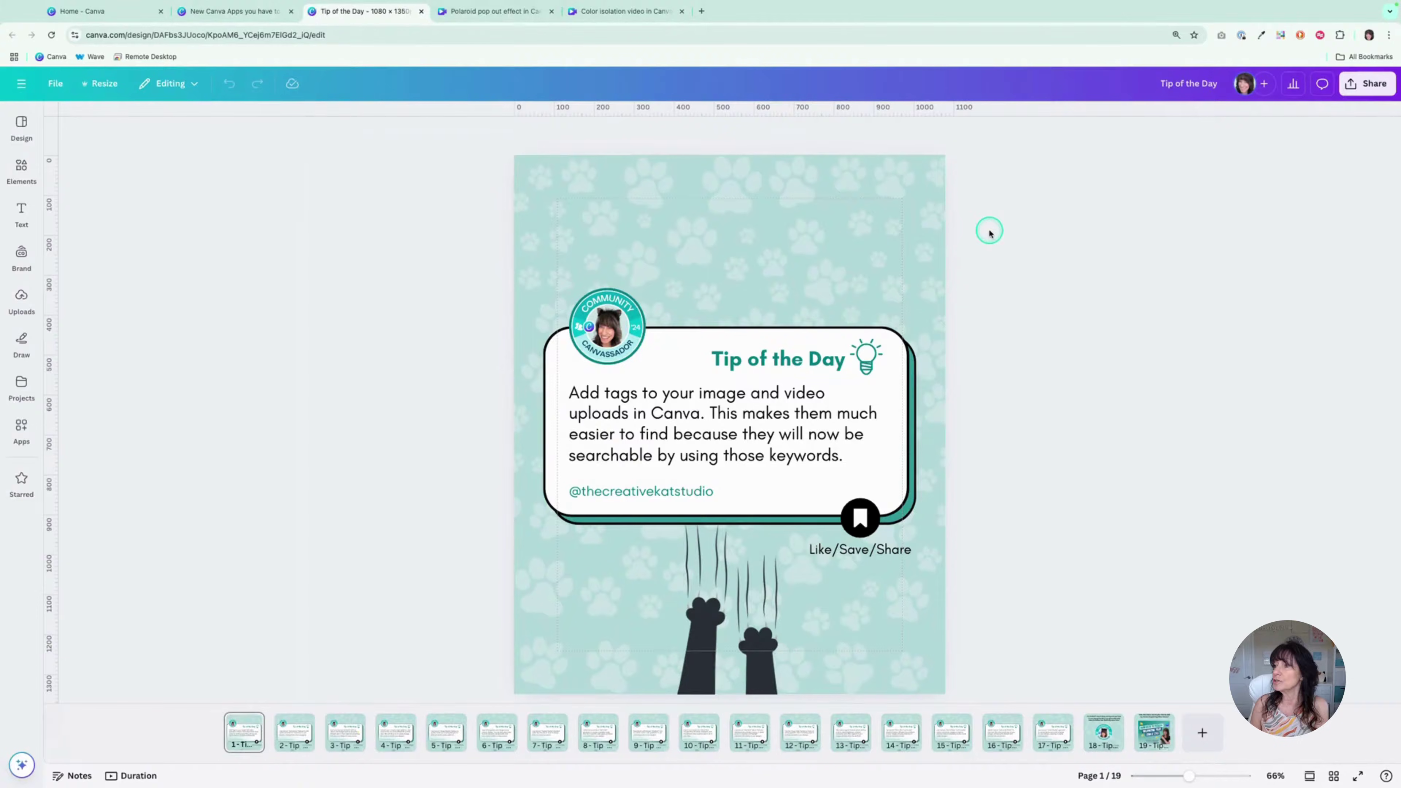
Open all sharing options for the Tip of the Day design and expand the full list of Social destinations
{"action": "left_click", "coordinate": [1362, 88]}
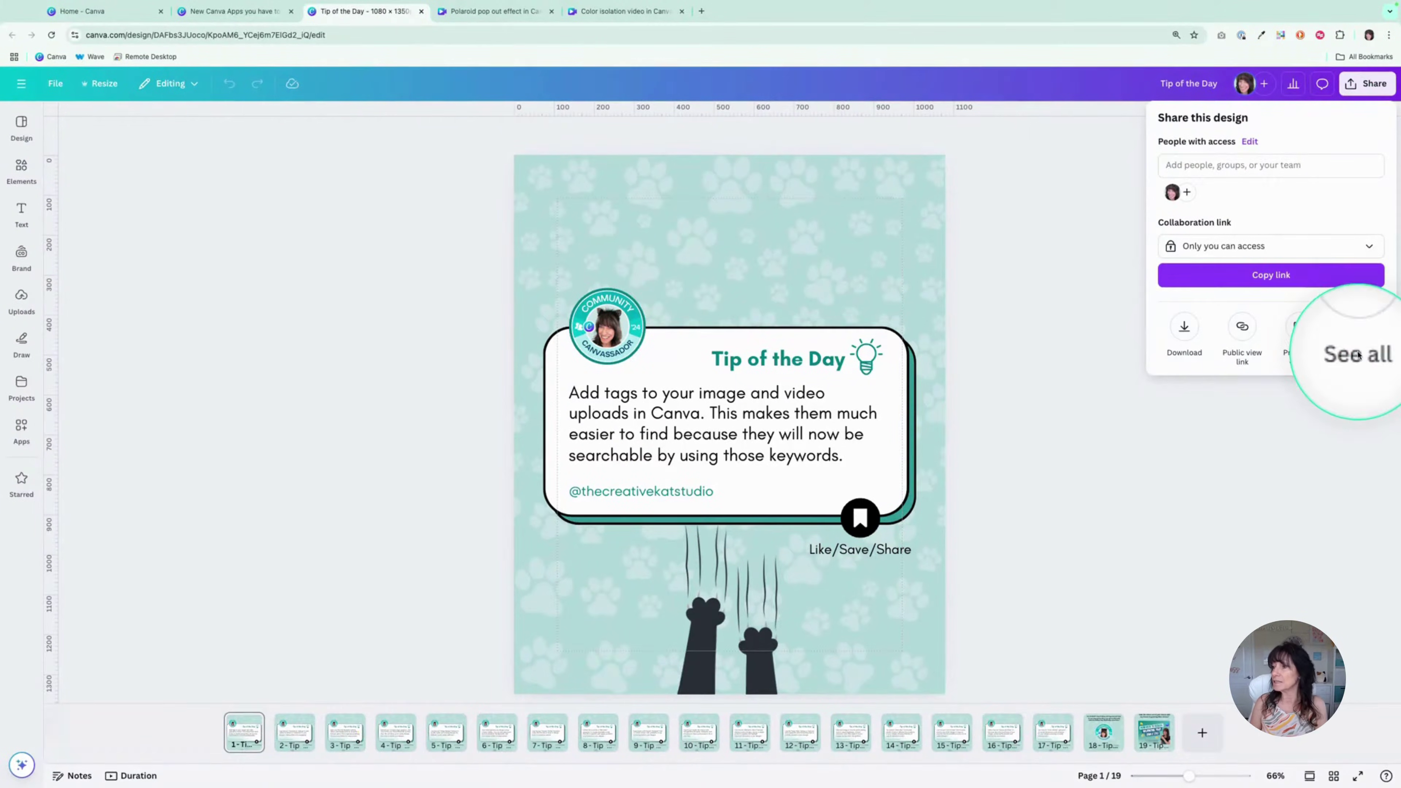
{"action": "left_click", "coordinate": [1356, 328]}
{"action": "scroll", "coordinate": [1213, 431], "scroll_direction": "down", "scroll_amount": 5}
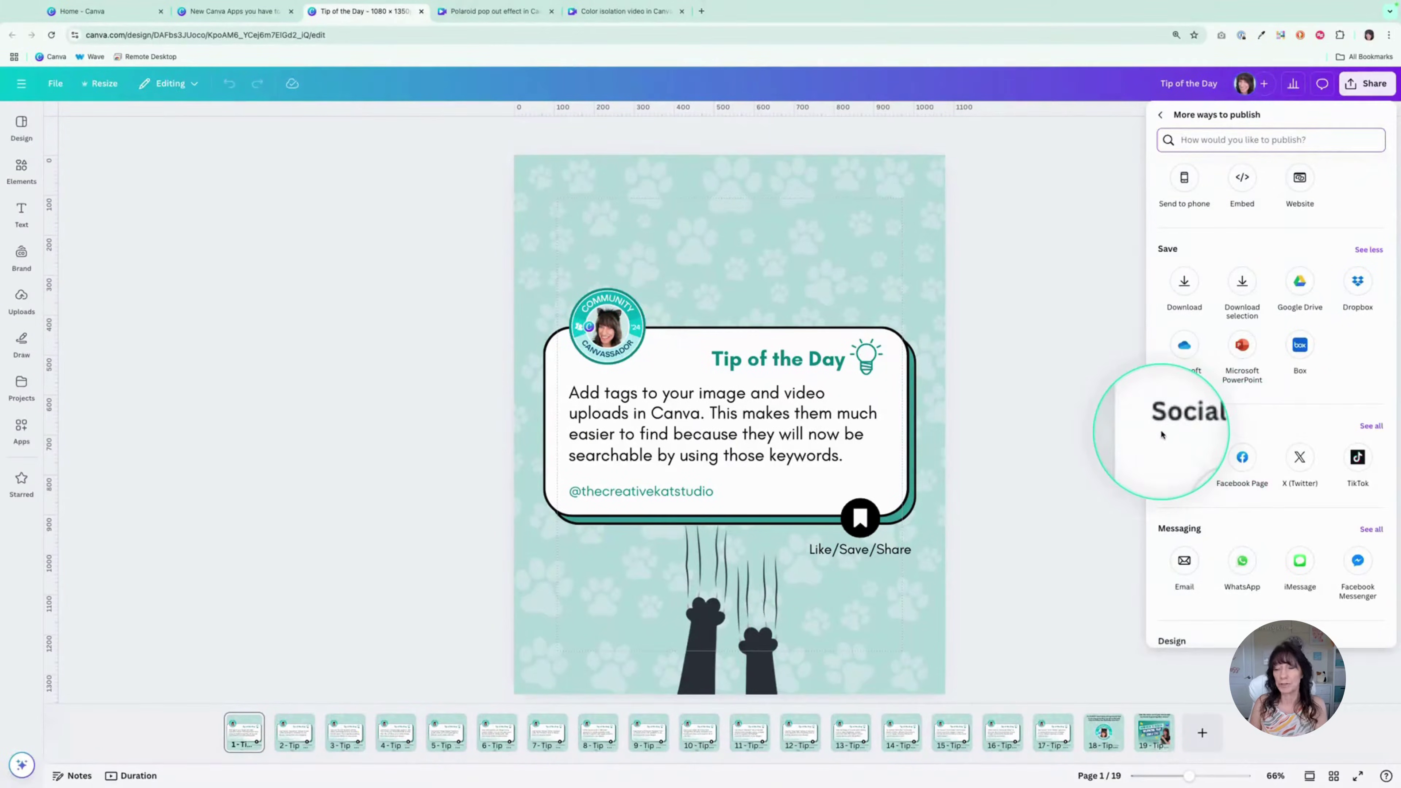
{"action": "left_click", "coordinate": [1370, 425]}
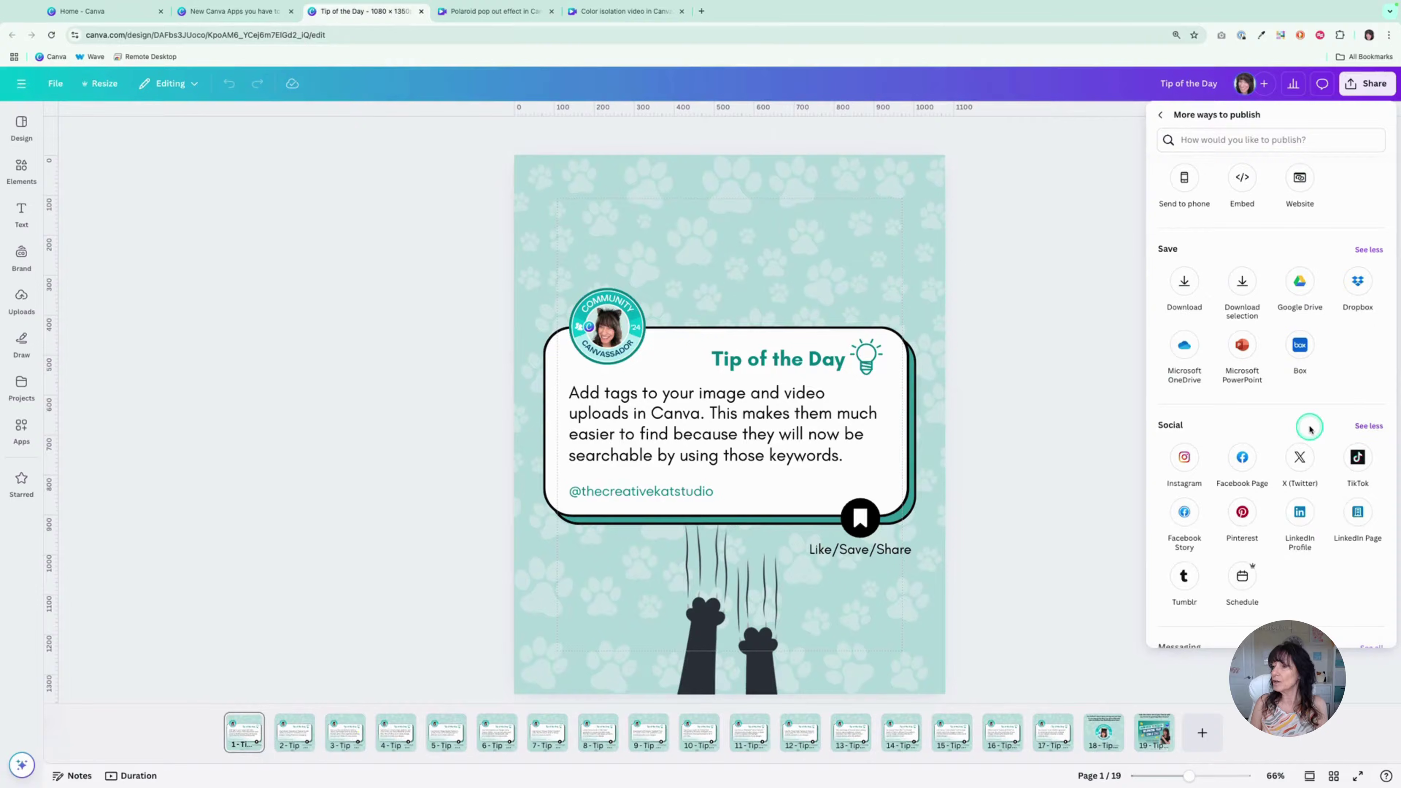
Start an Instagram post of the Tip of the Day design, scheduled from desktop with the connected Instagram Business account
{"action": "scroll", "coordinate": [1310, 428], "scroll_direction": "down", "scroll_amount": 3}
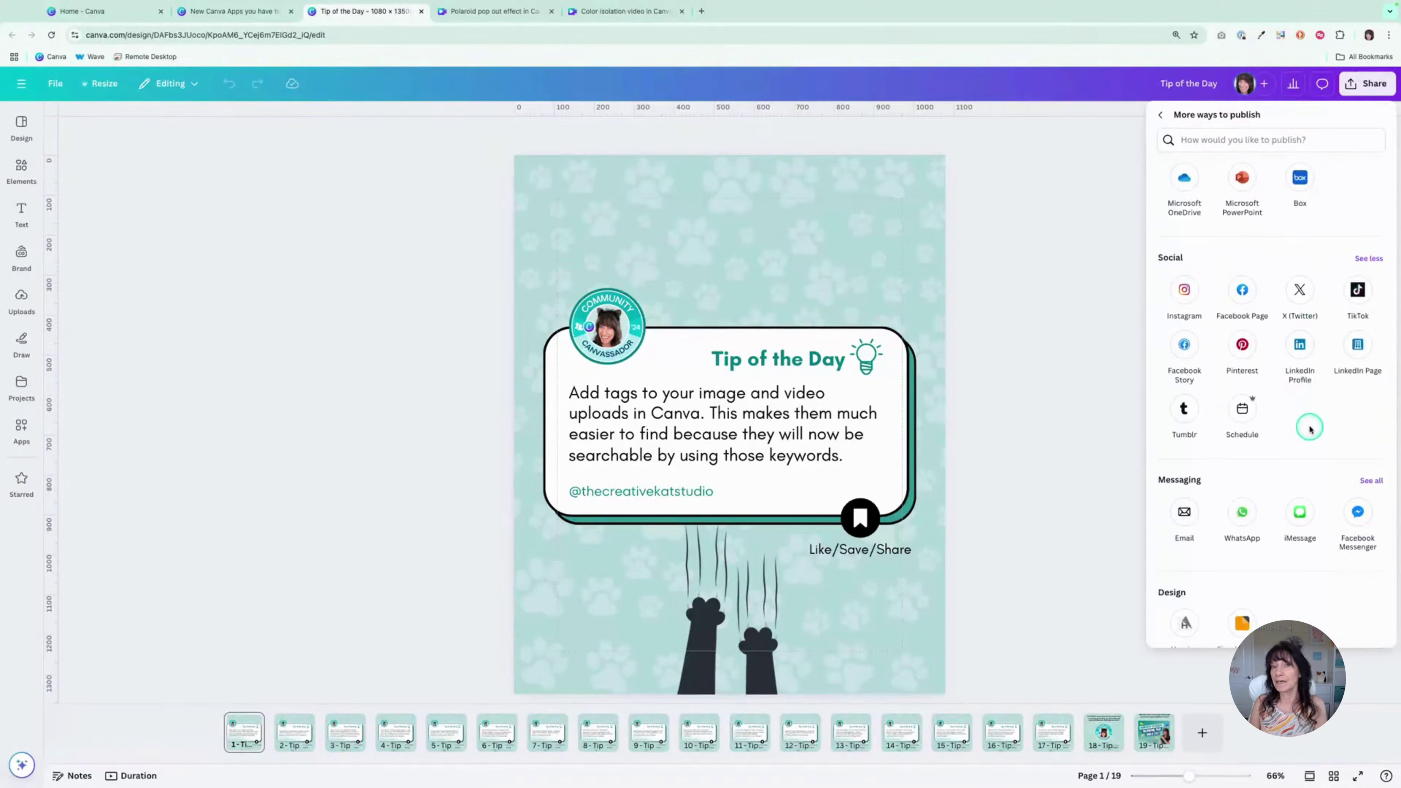
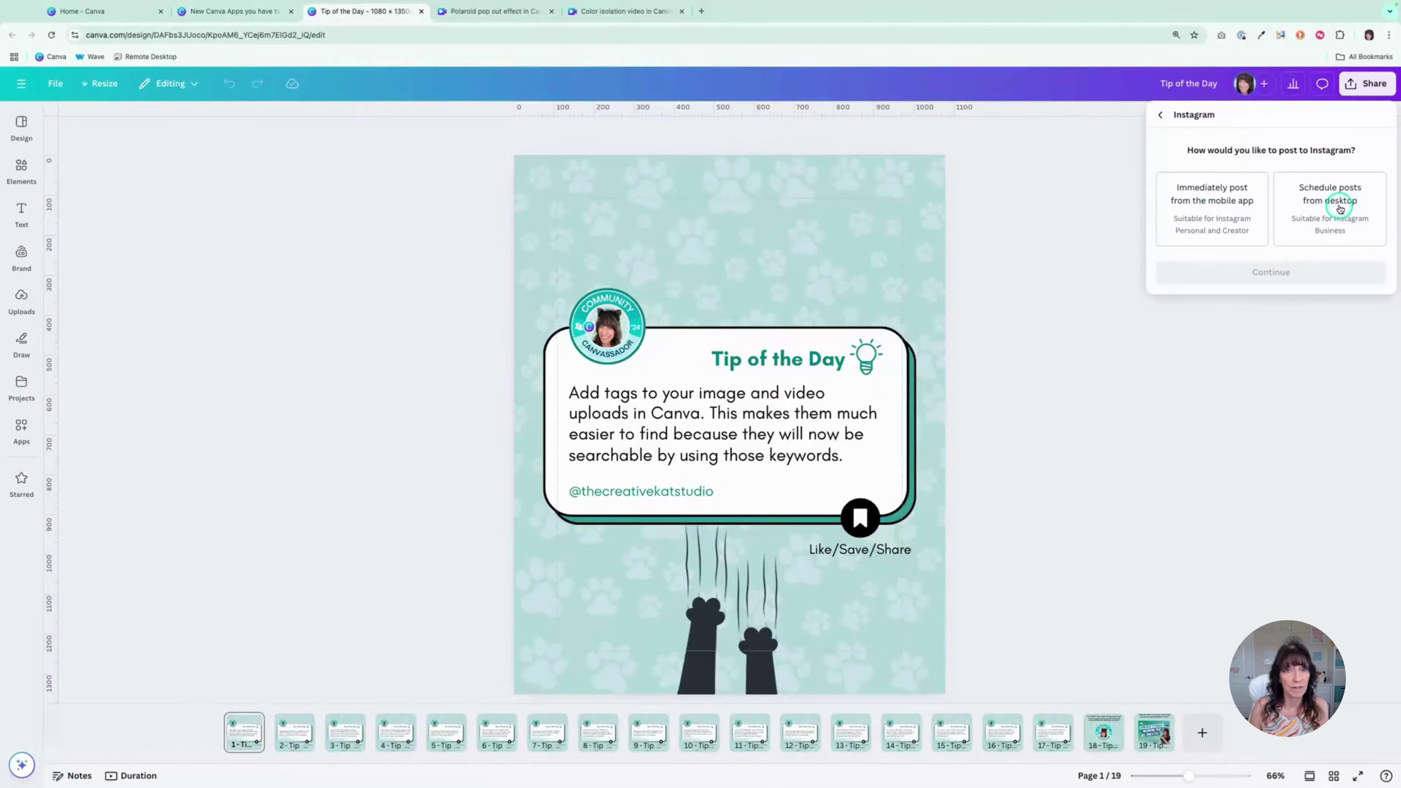
{"action": "left_click", "coordinate": [1318, 208]}
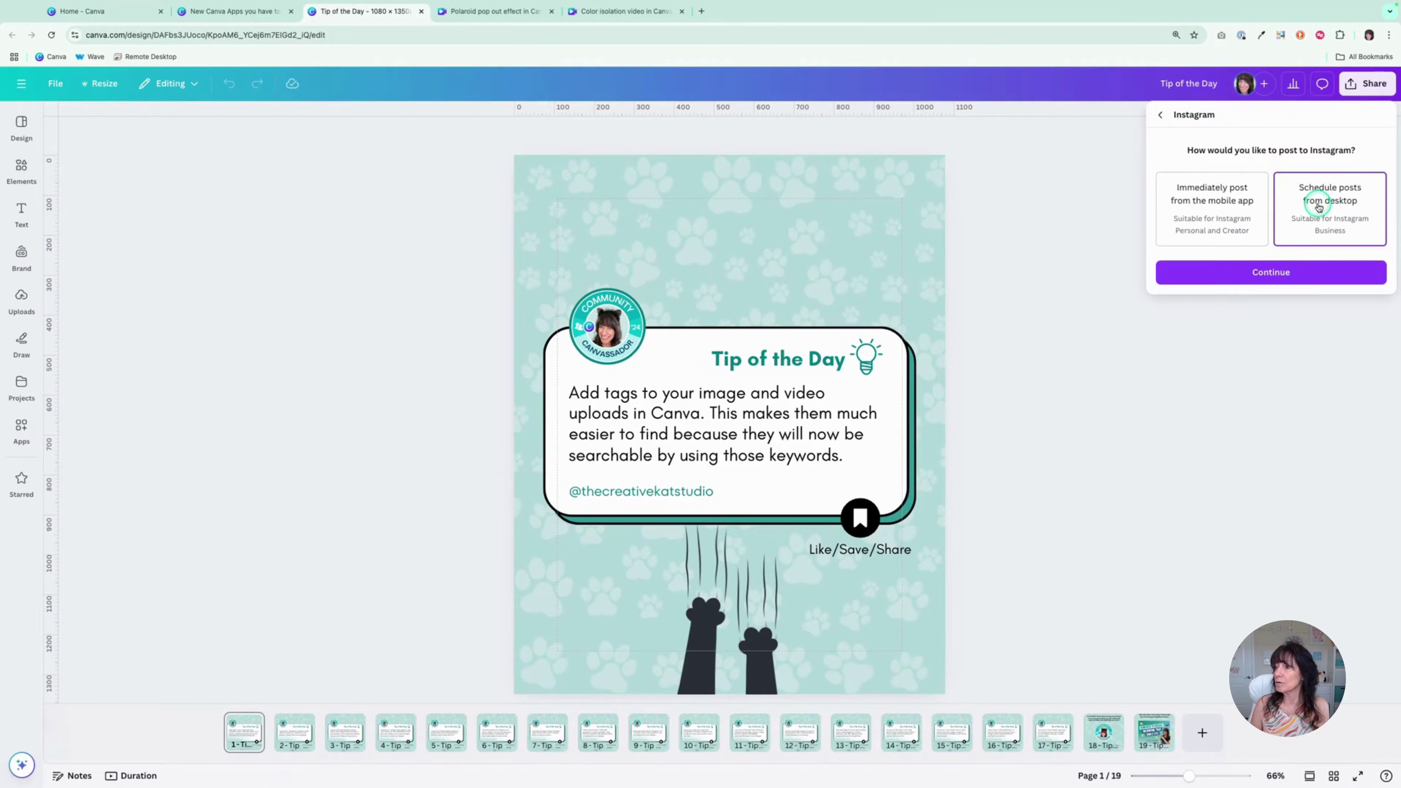
{"action": "left_click", "coordinate": [1193, 273]}
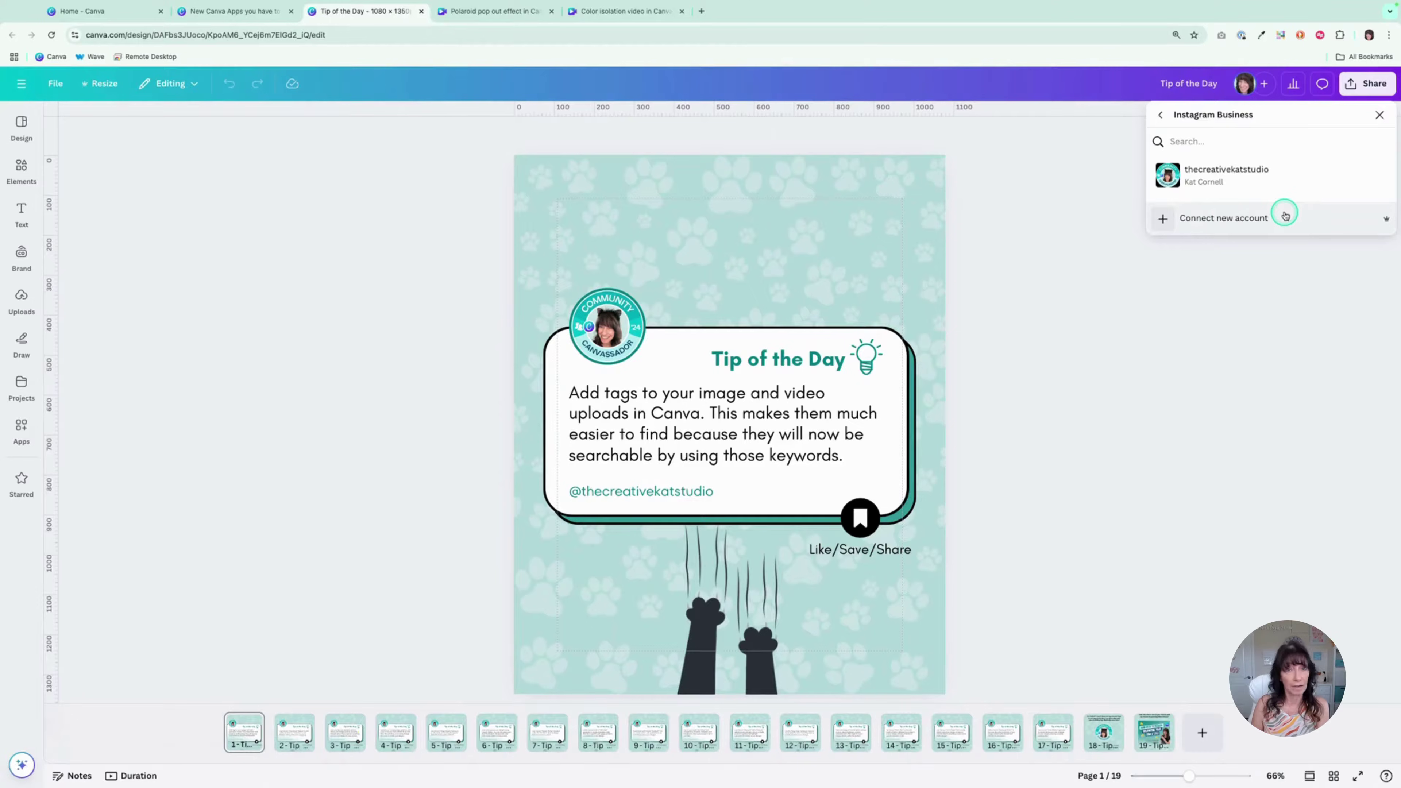
{"action": "left_click", "coordinate": [1272, 182]}
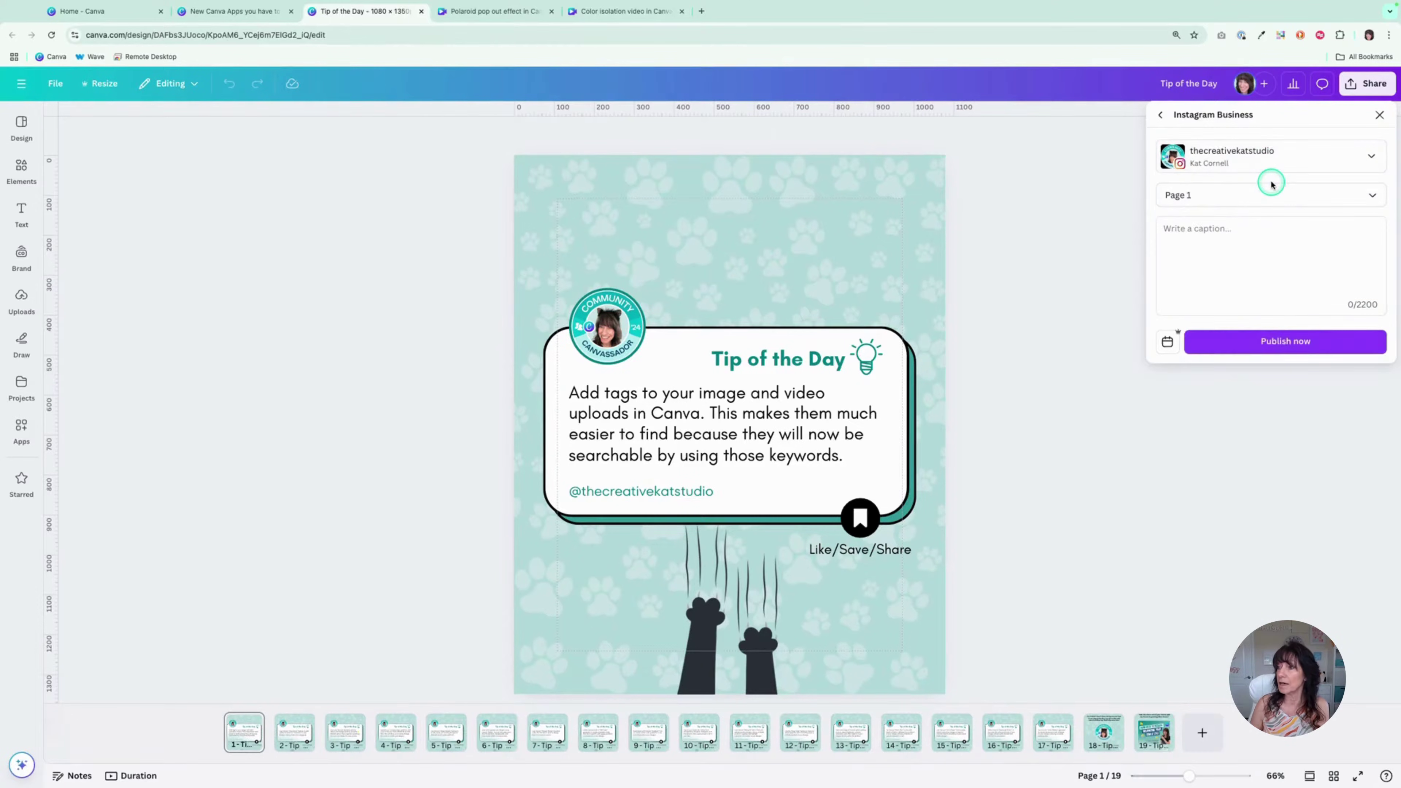
Choose Page 13 – Tip Photo Editing for the Instagram post and paste in the prepared caption with its hashtags
{"action": "left_click", "coordinate": [1370, 198]}
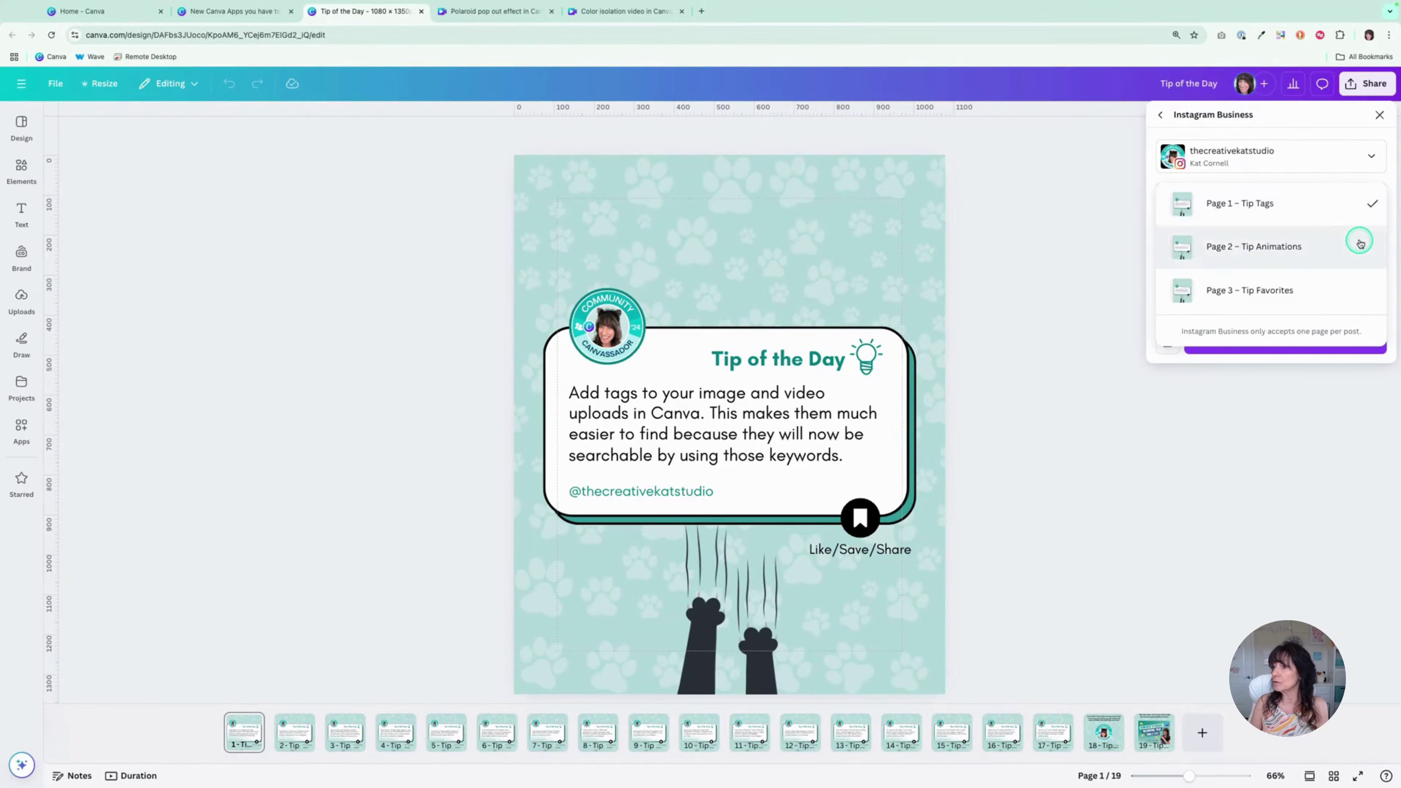
{"action": "scroll", "coordinate": [1360, 243], "scroll_direction": "down", "scroll_amount": 10}
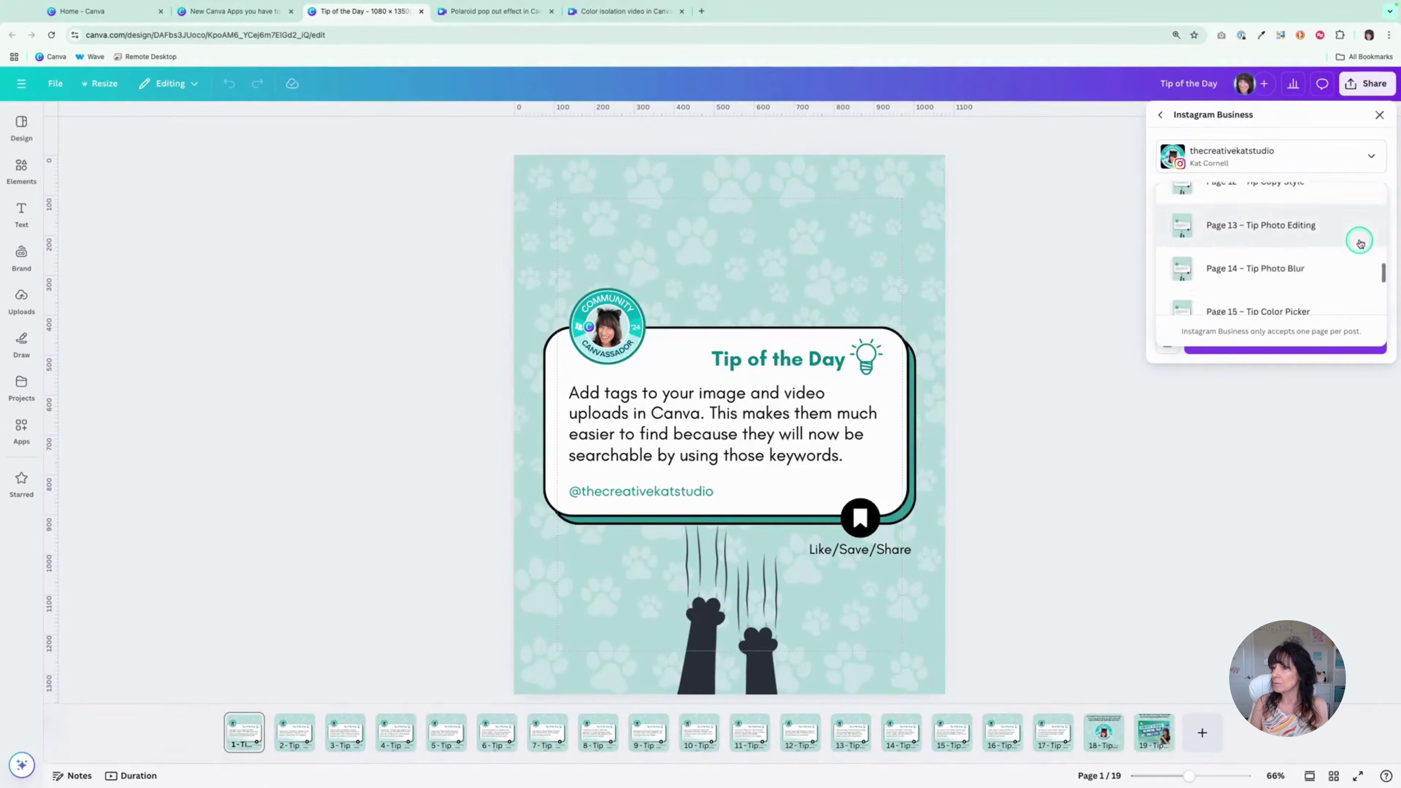
{"action": "scroll", "coordinate": [1360, 243], "scroll_direction": "down", "scroll_amount": 3}
{"action": "scroll", "coordinate": [1360, 243], "scroll_direction": "up", "scroll_amount": 4}
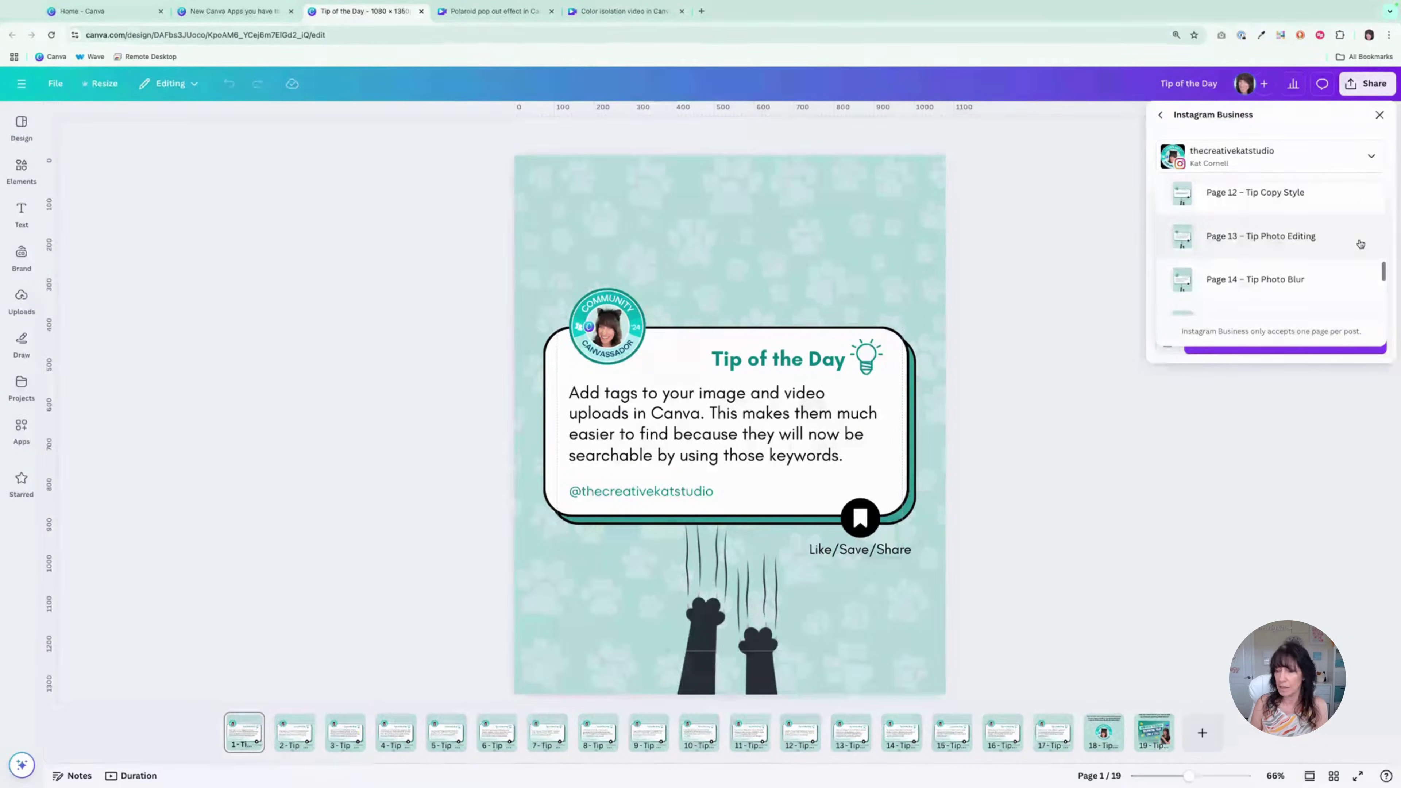
{"action": "left_click", "coordinate": [1330, 238]}
{"action": "left_click", "coordinate": [1230, 242]}
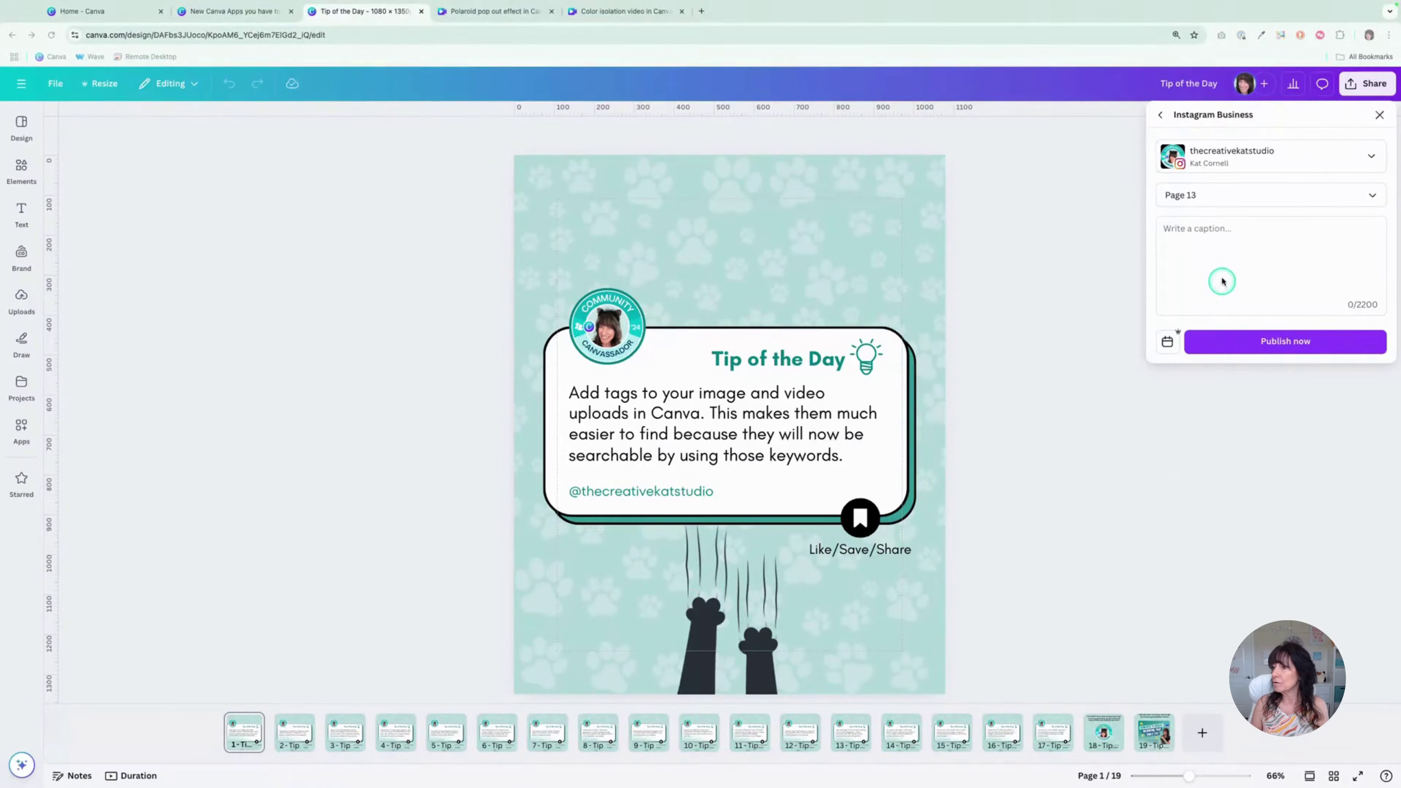
{"action": "left_click", "coordinate": [1221, 254]}
{"action": "key", "text": "ctrl+v"}
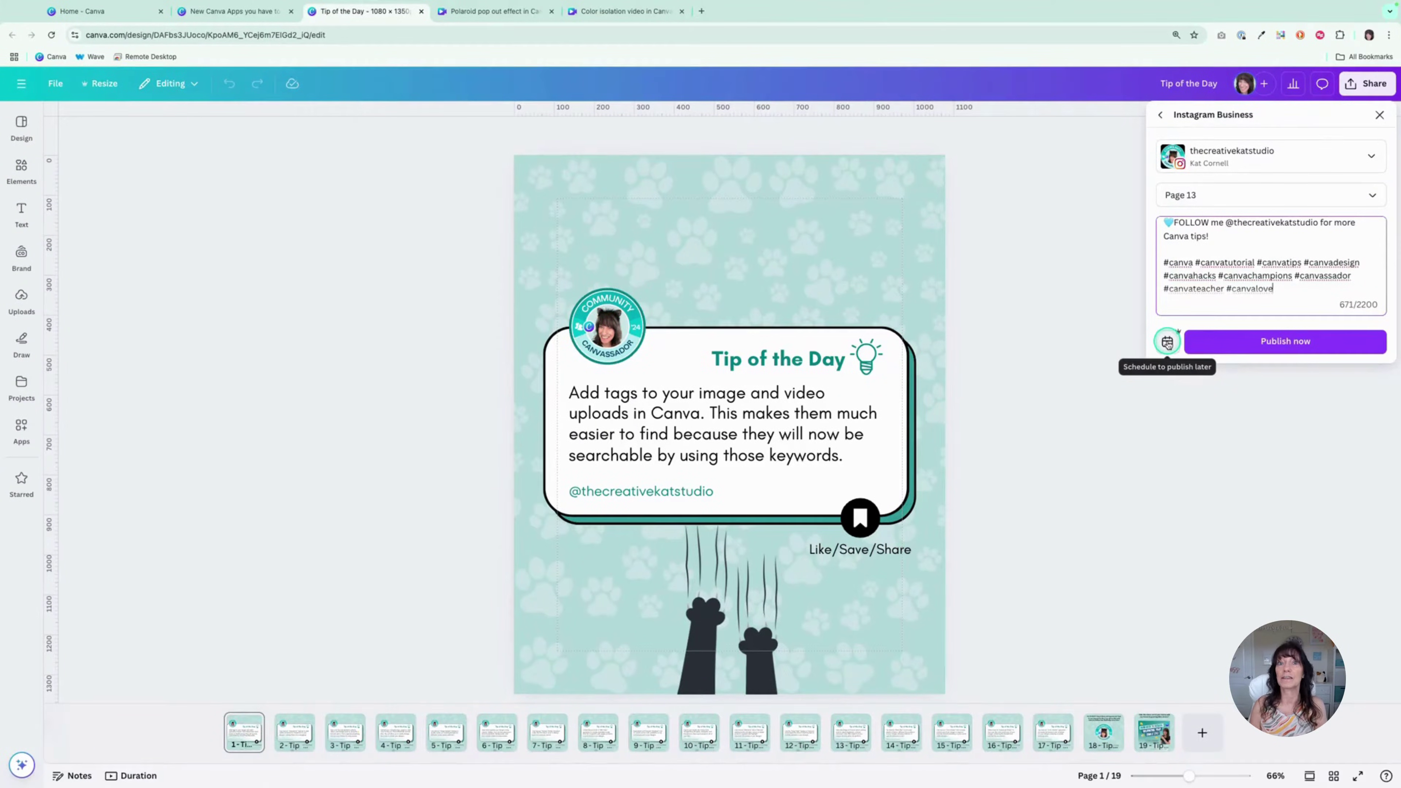
Set the Instagram post's schedule to November 19, 2024 at 08:59 AM
{"action": "left_click", "coordinate": [1168, 342]}
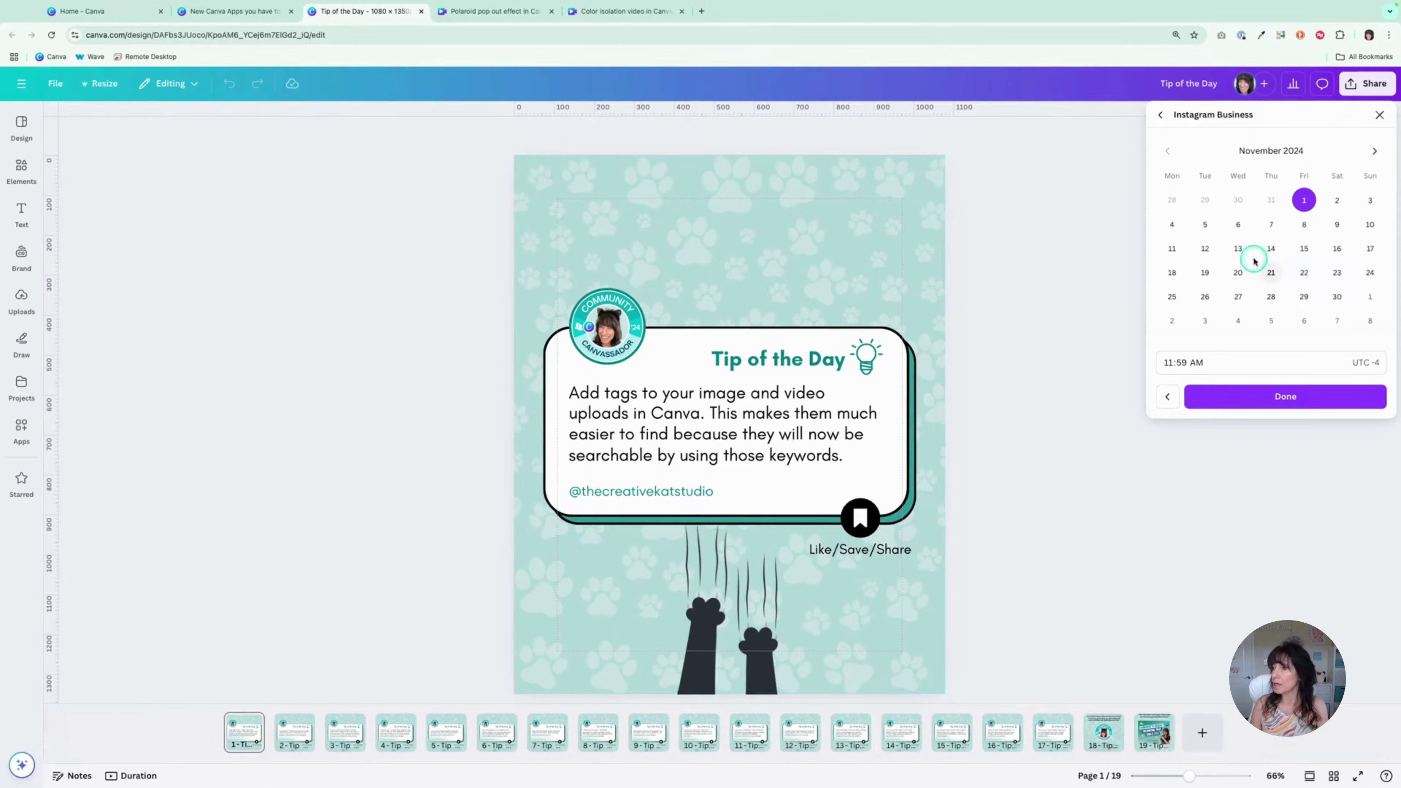
{"action": "left_click", "coordinate": [1205, 274]}
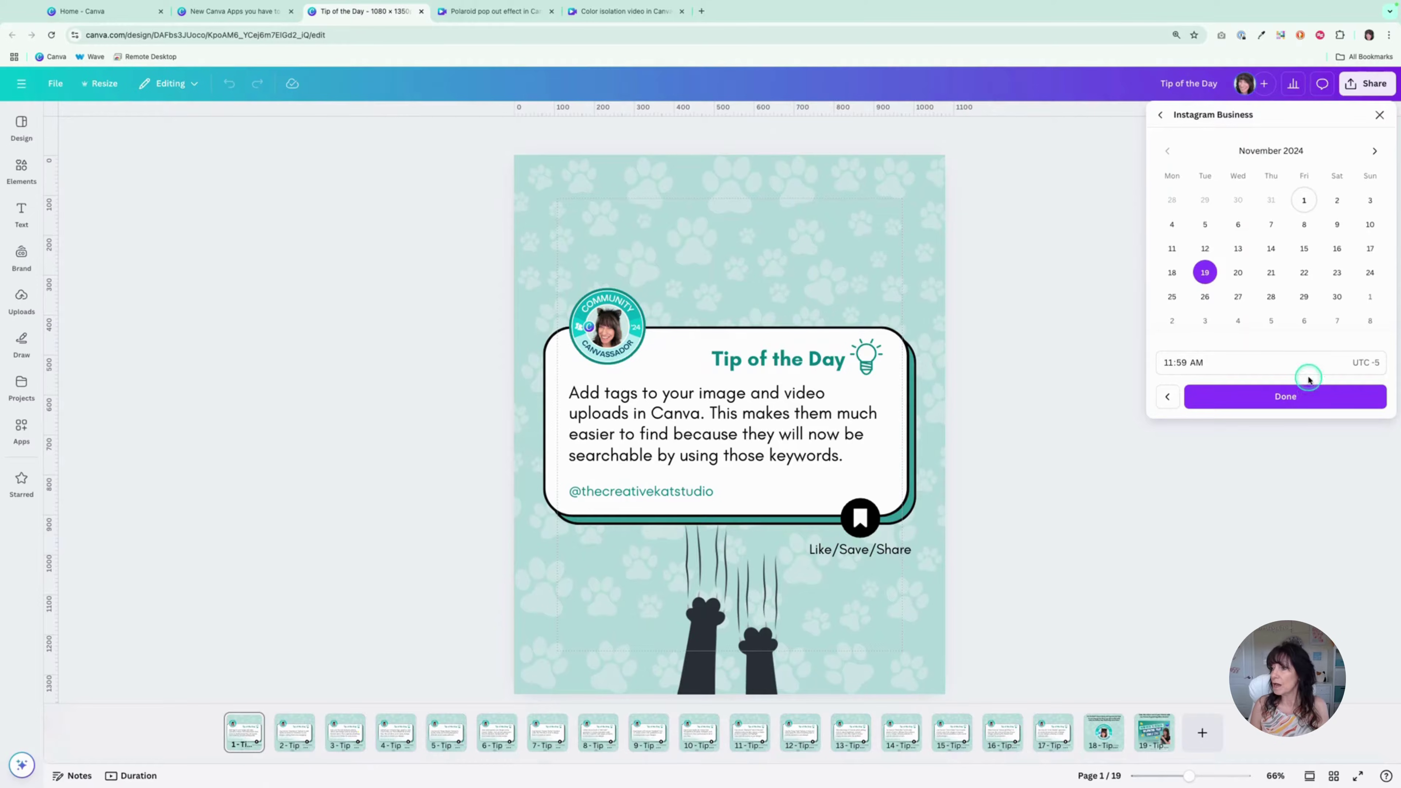
{"action": "left_click", "coordinate": [1191, 364]}
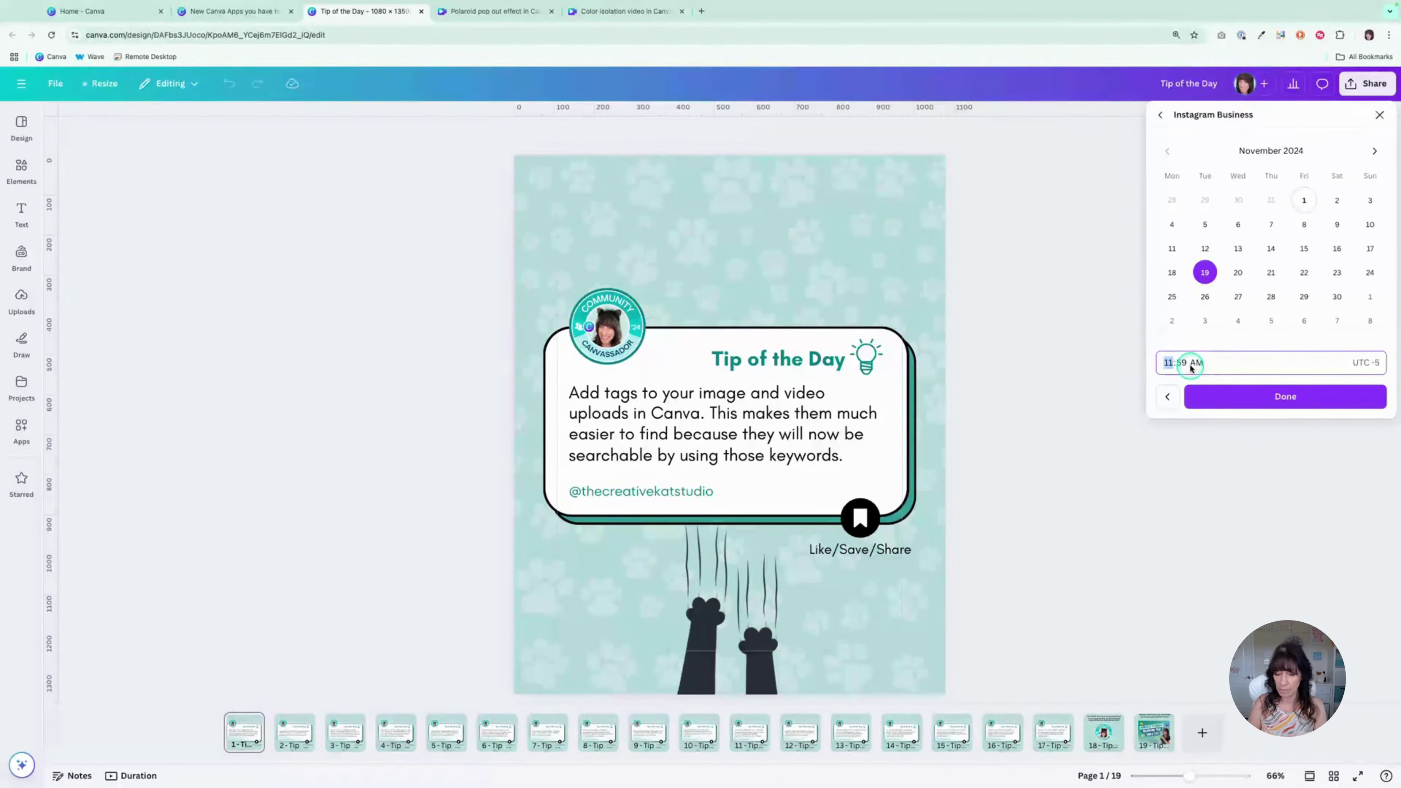
{"action": "type", "text": "08"}
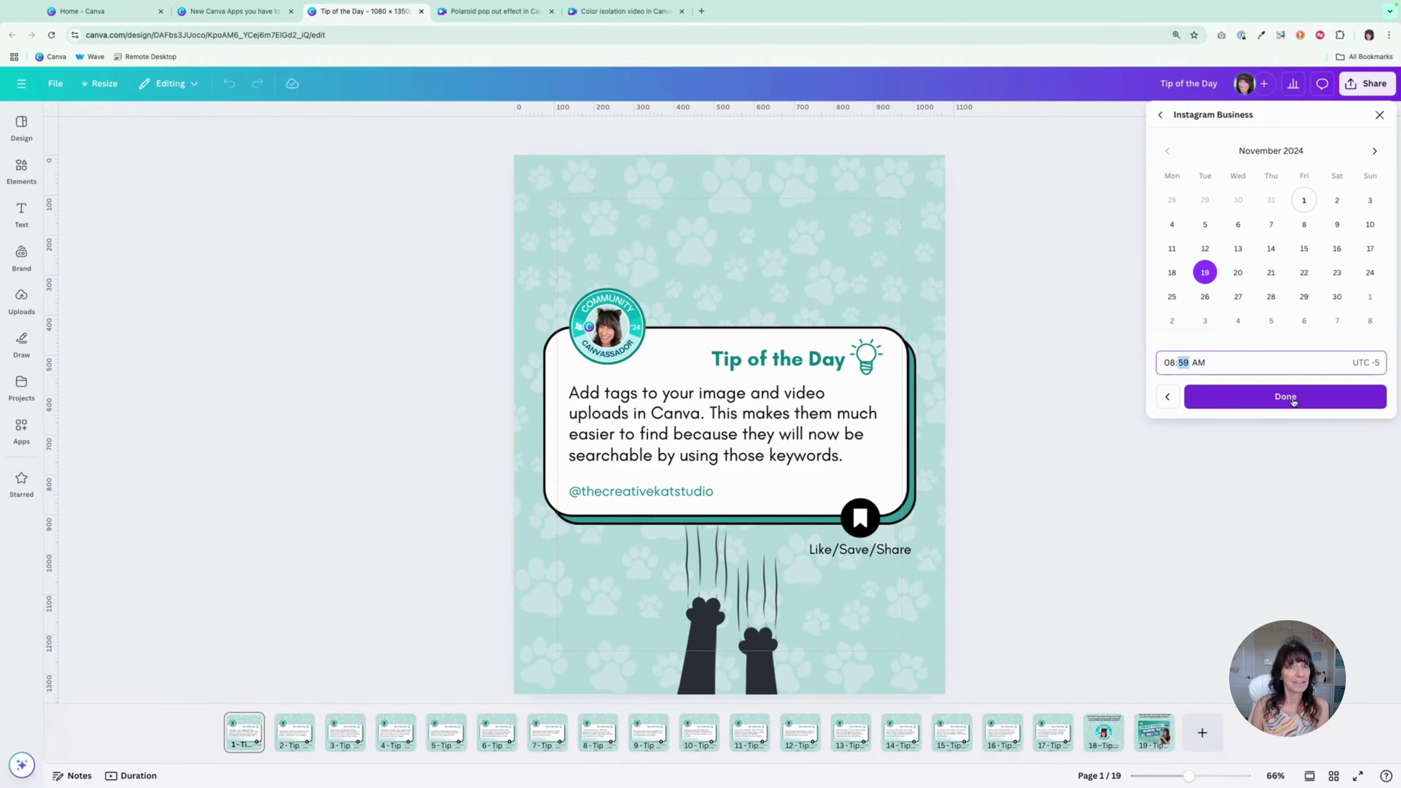
Back out of the Instagram post, expand all Social destinations again and choose Facebook Page
{"action": "left_click", "coordinate": [1161, 116]}
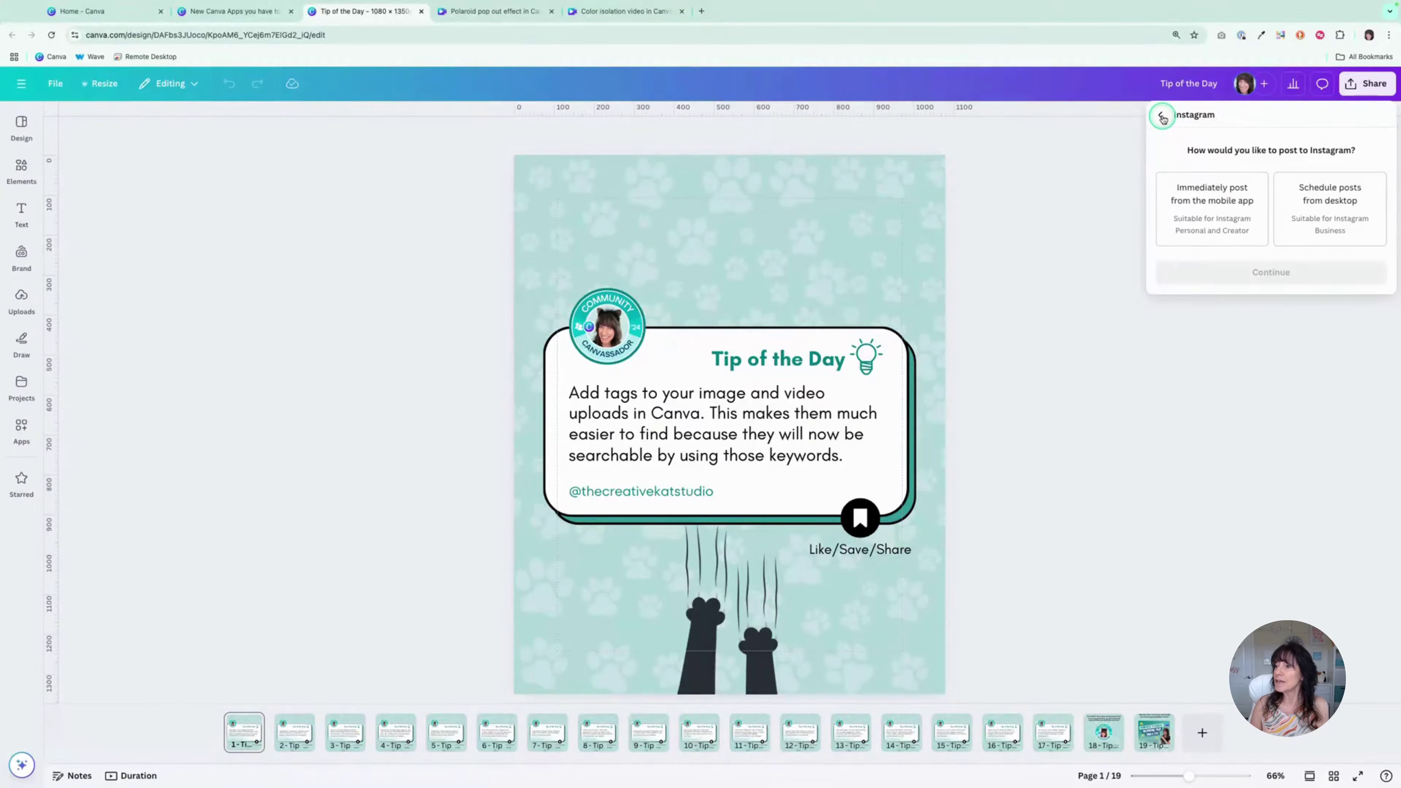
{"action": "left_click", "coordinate": [1162, 117]}
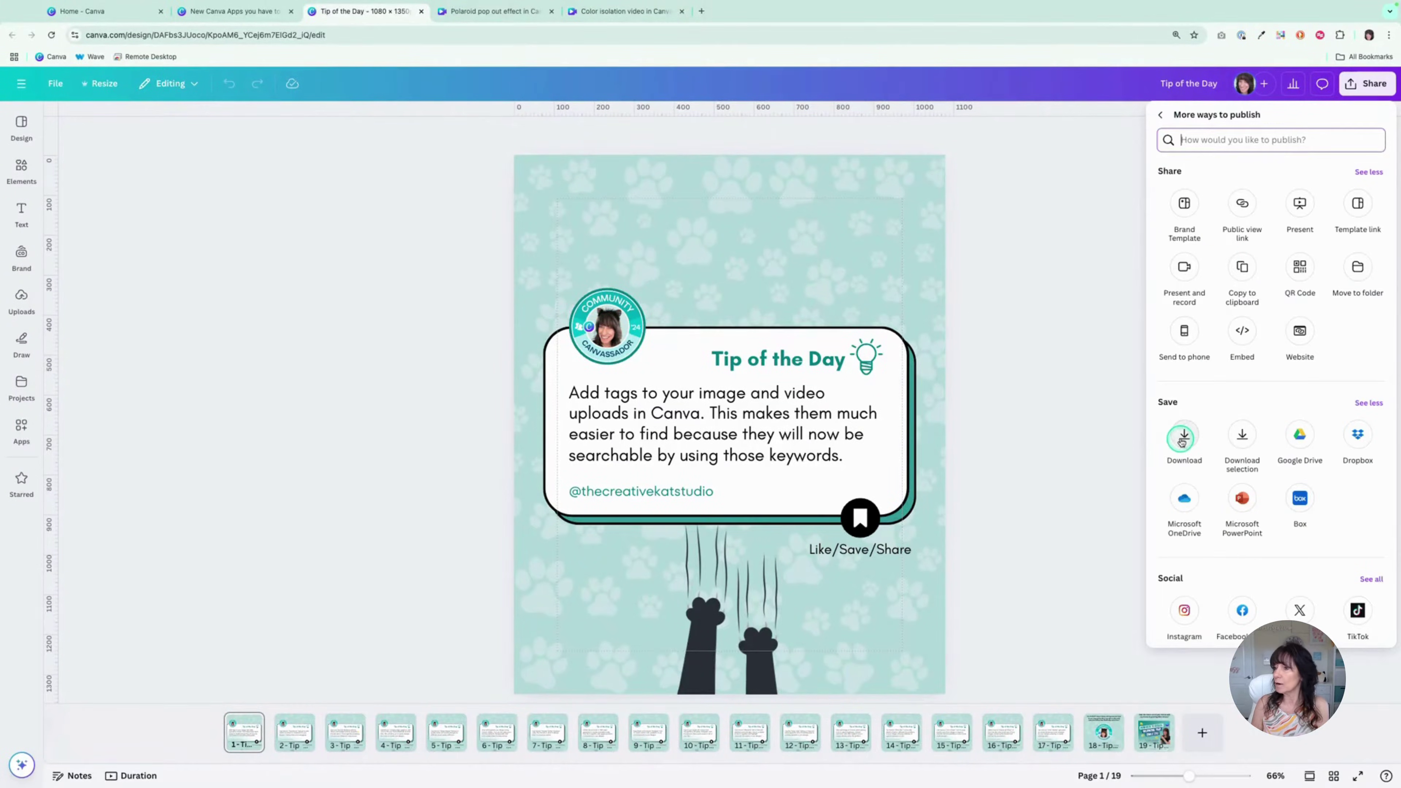
{"action": "scroll", "coordinate": [1351, 436], "scroll_direction": "down", "scroll_amount": 3}
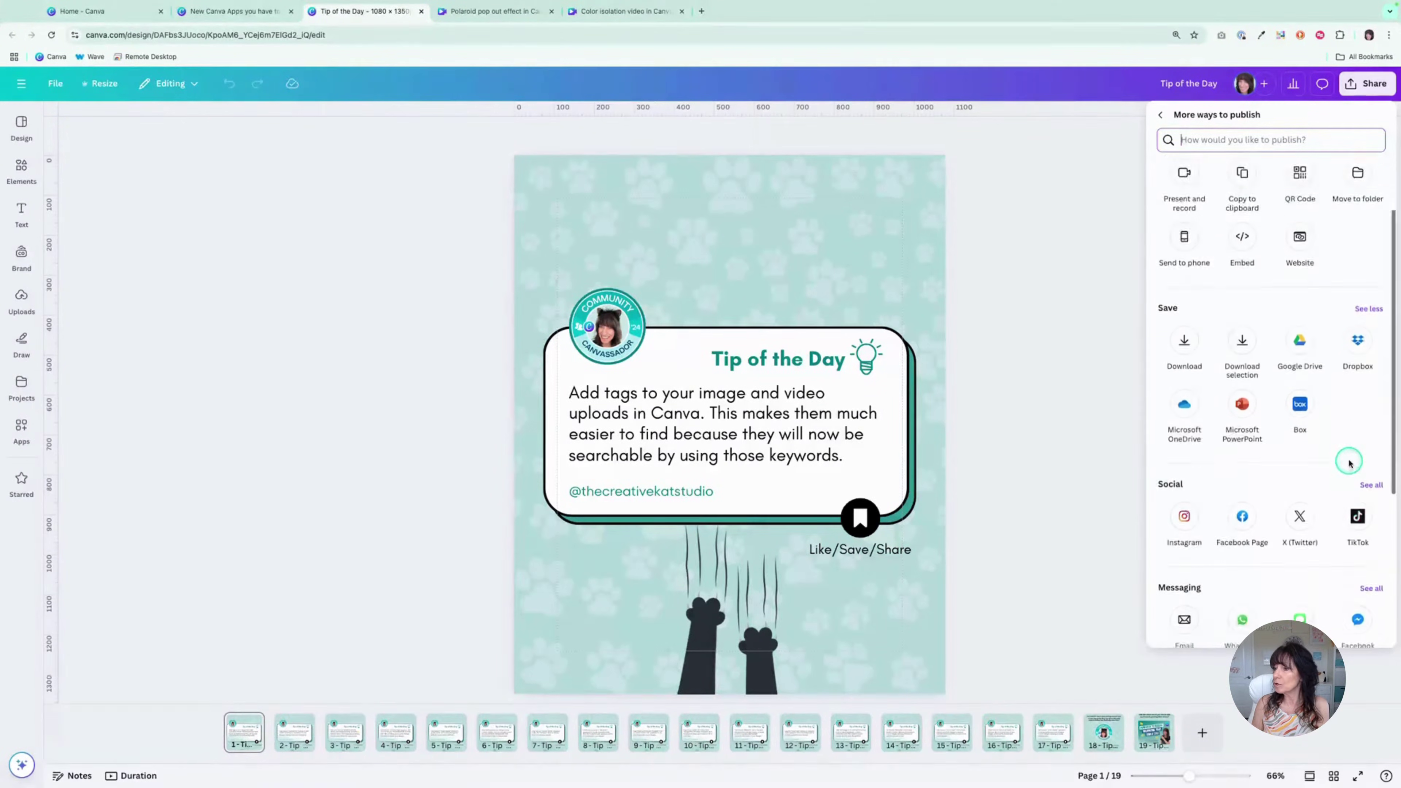
{"action": "left_click", "coordinate": [1369, 426]}
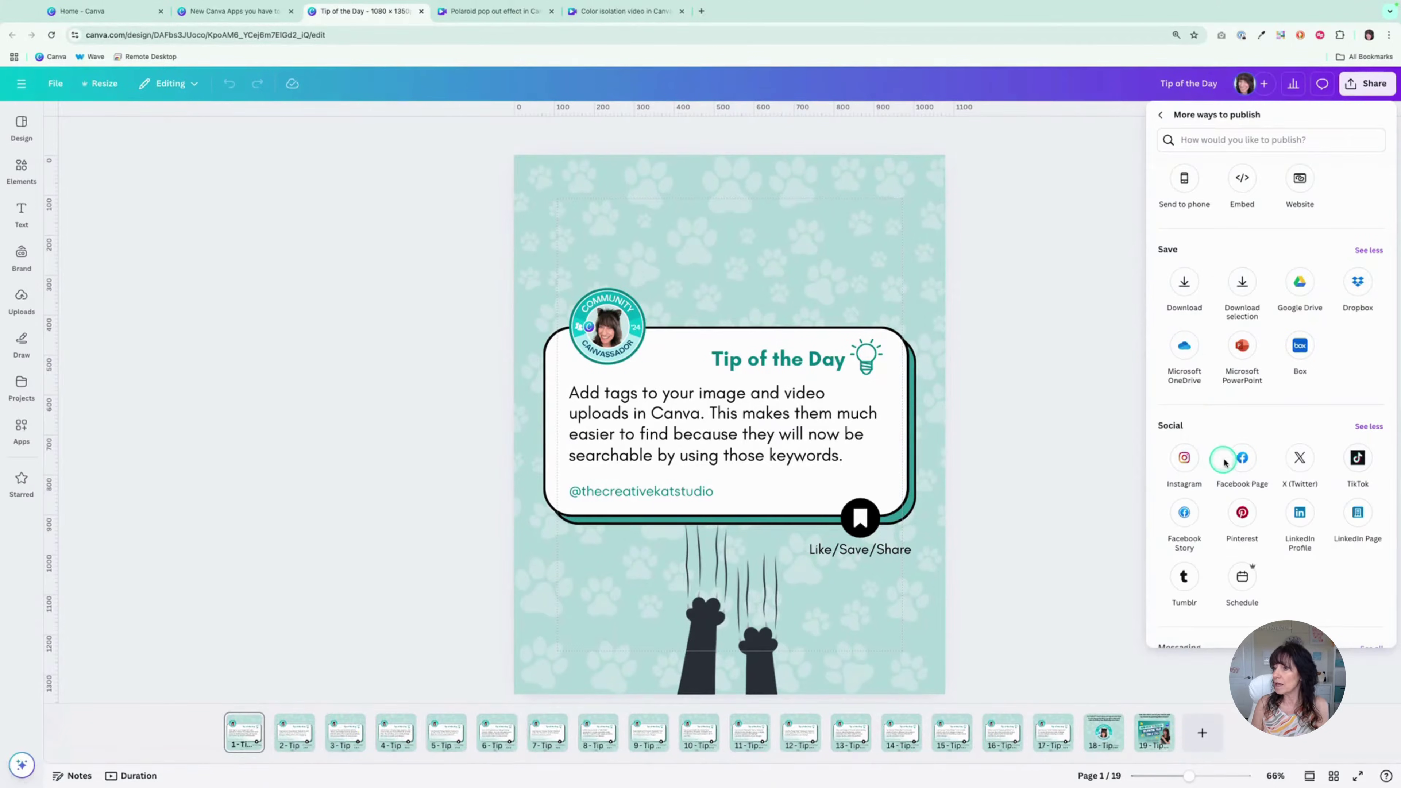
{"action": "left_click", "coordinate": [1241, 463]}
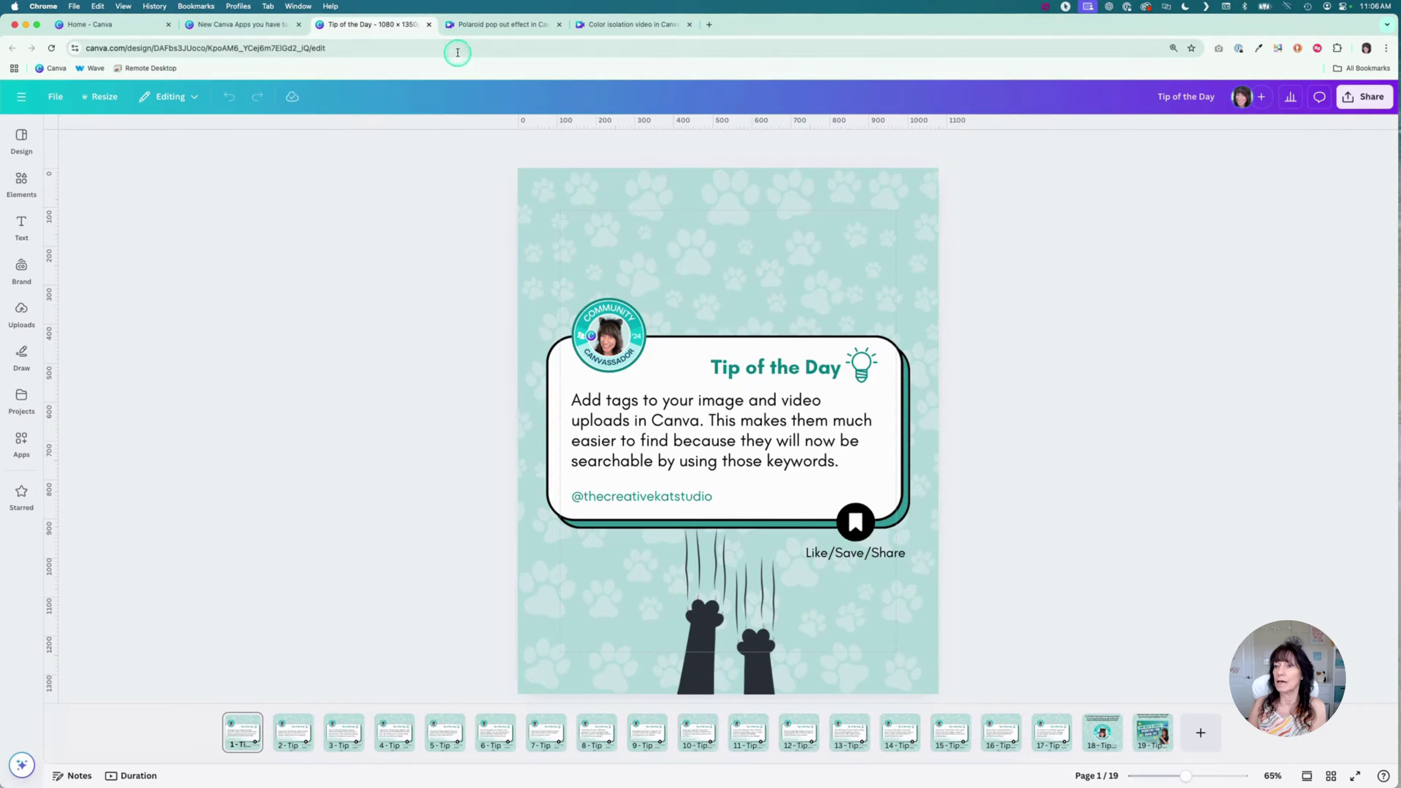
Switch to the Polaroid pop out effect in Canva design and choose TikTok from its full list of Social destinations
{"action": "left_click", "coordinate": [516, 25]}
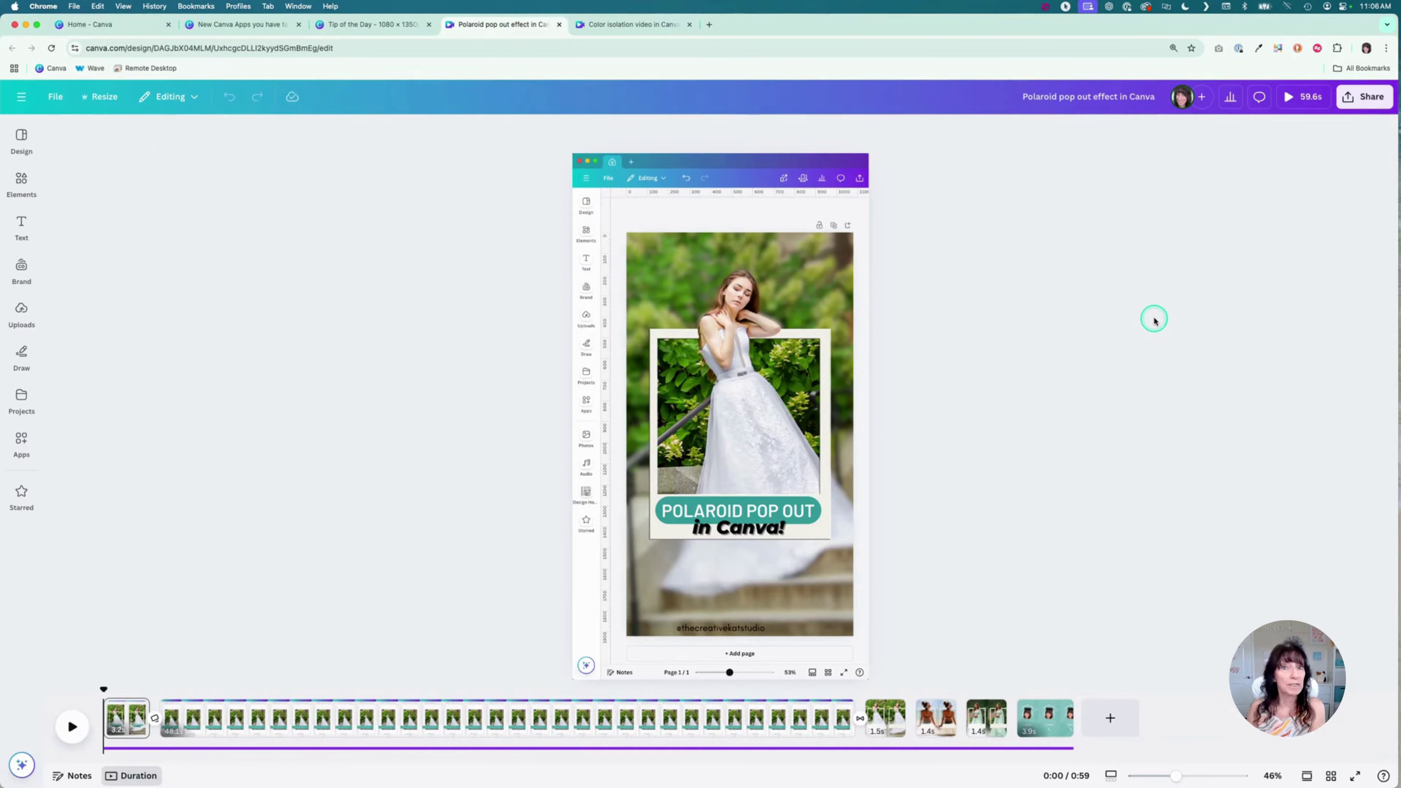
{"action": "left_click", "coordinate": [1366, 96]}
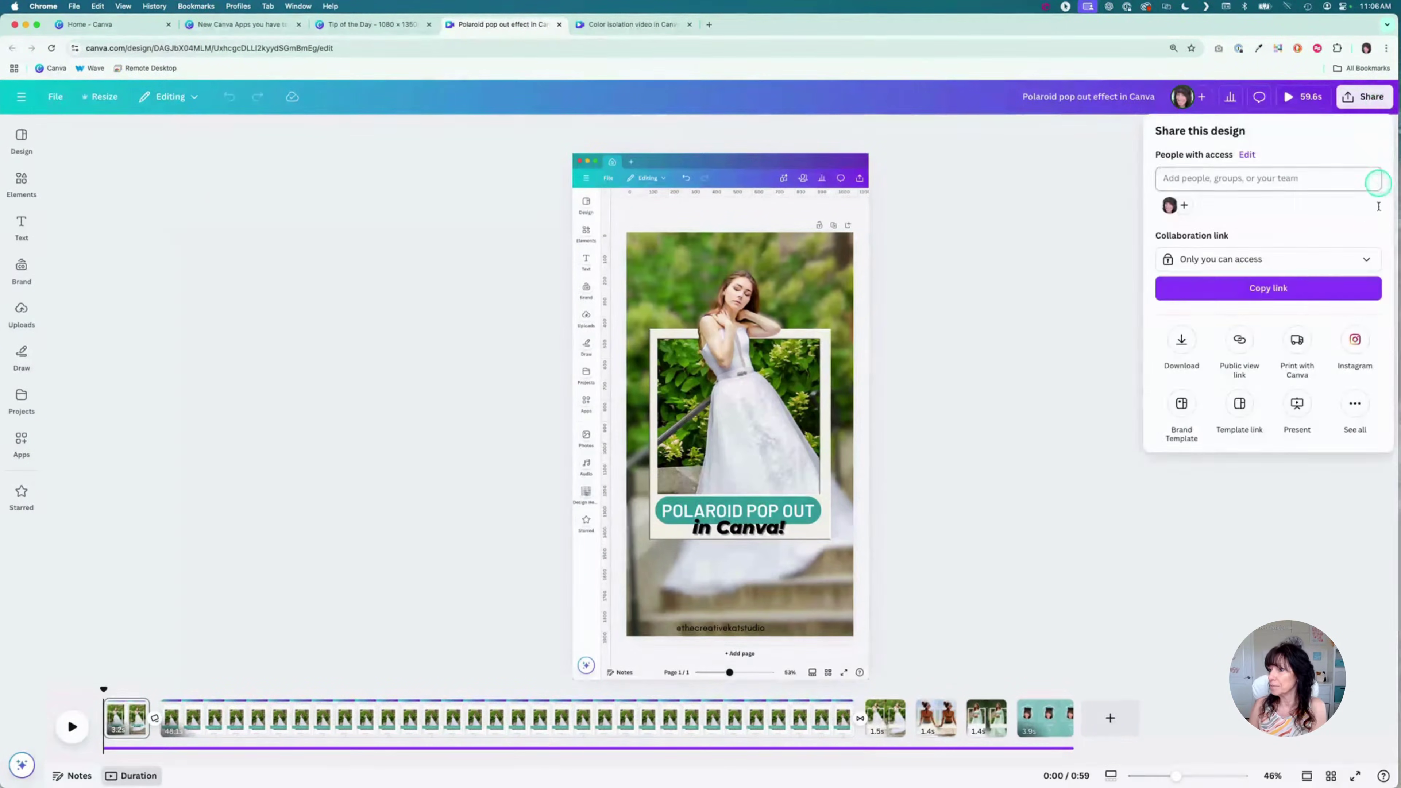
{"action": "left_click", "coordinate": [1365, 401]}
{"action": "scroll", "coordinate": [1345, 425], "scroll_direction": "down", "scroll_amount": 5}
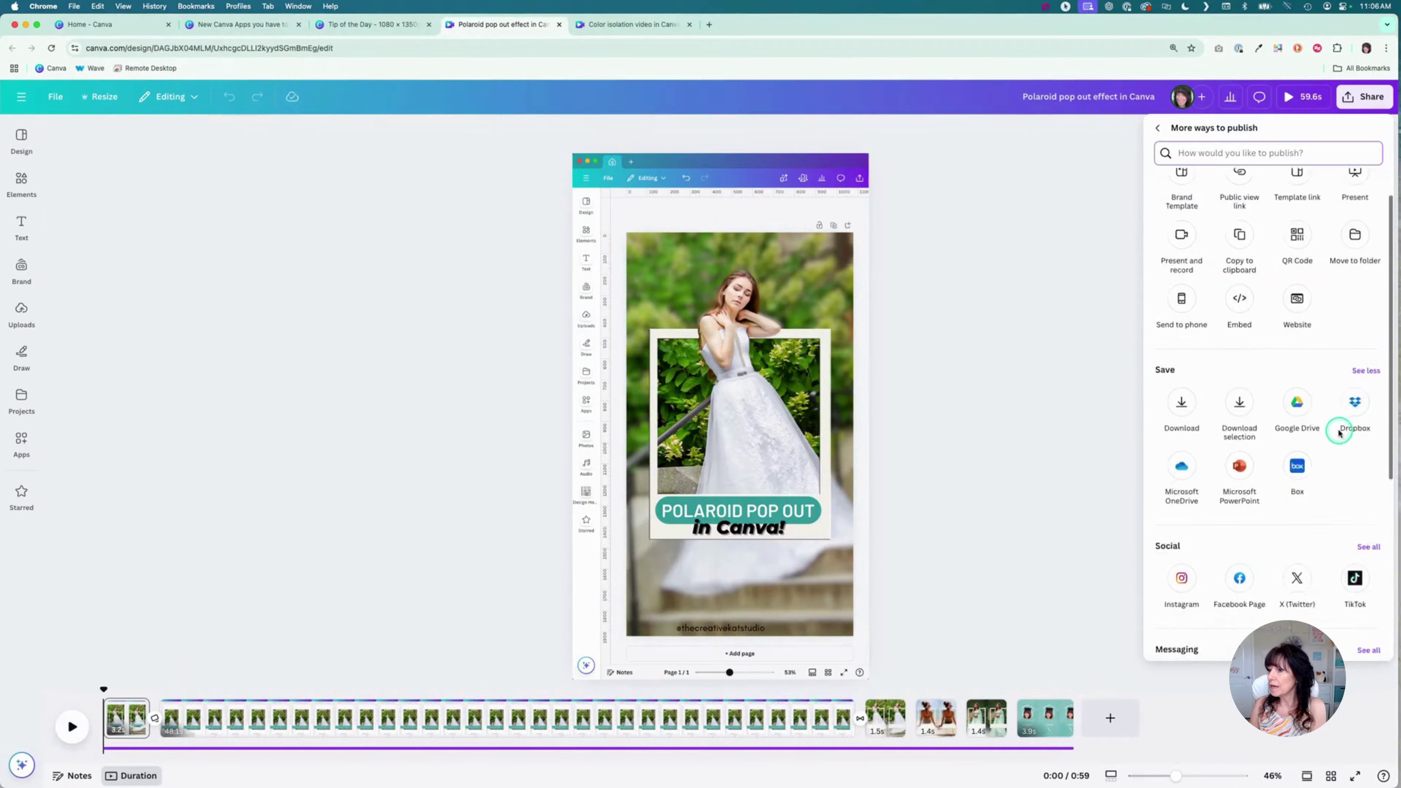
{"action": "left_click", "coordinate": [1366, 301]}
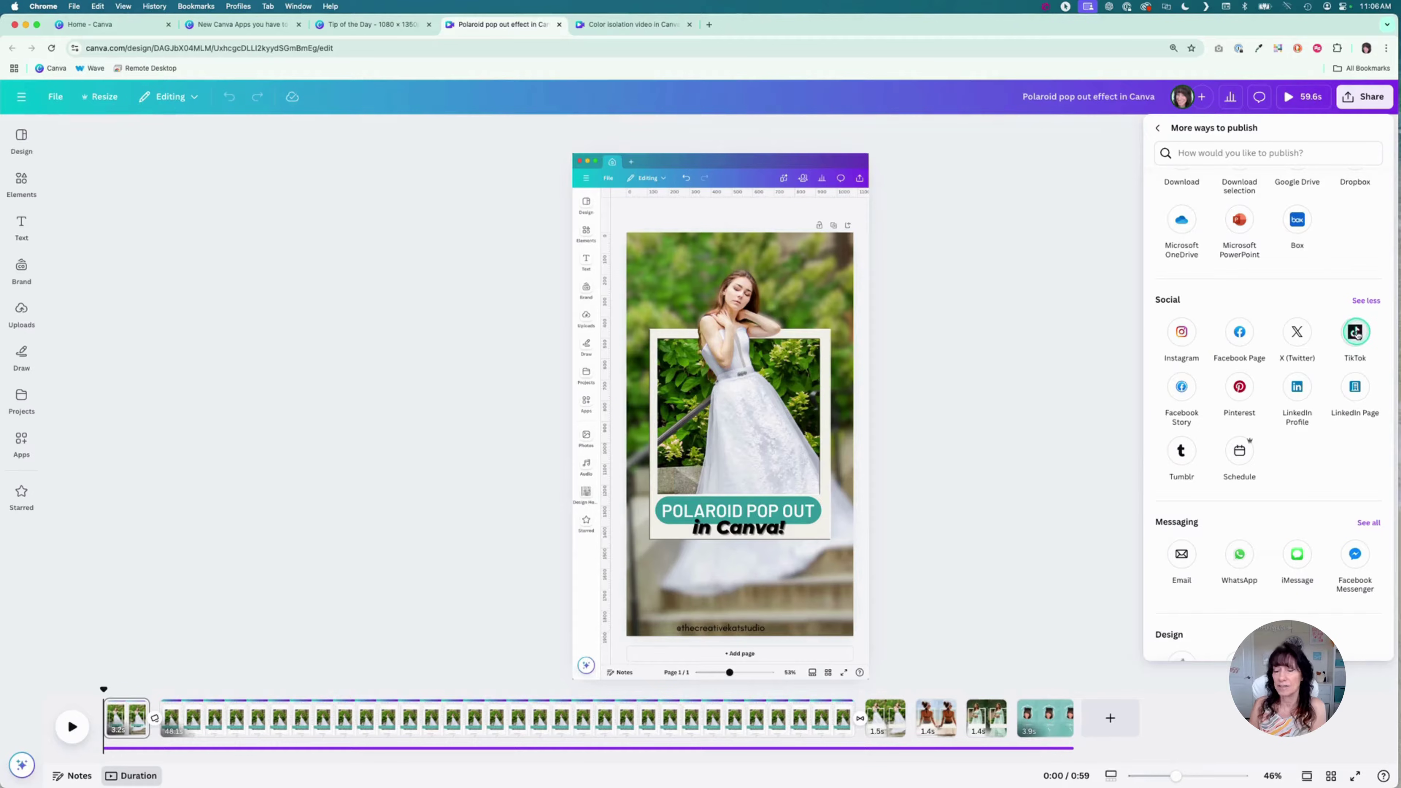
{"action": "left_click", "coordinate": [1356, 334]}
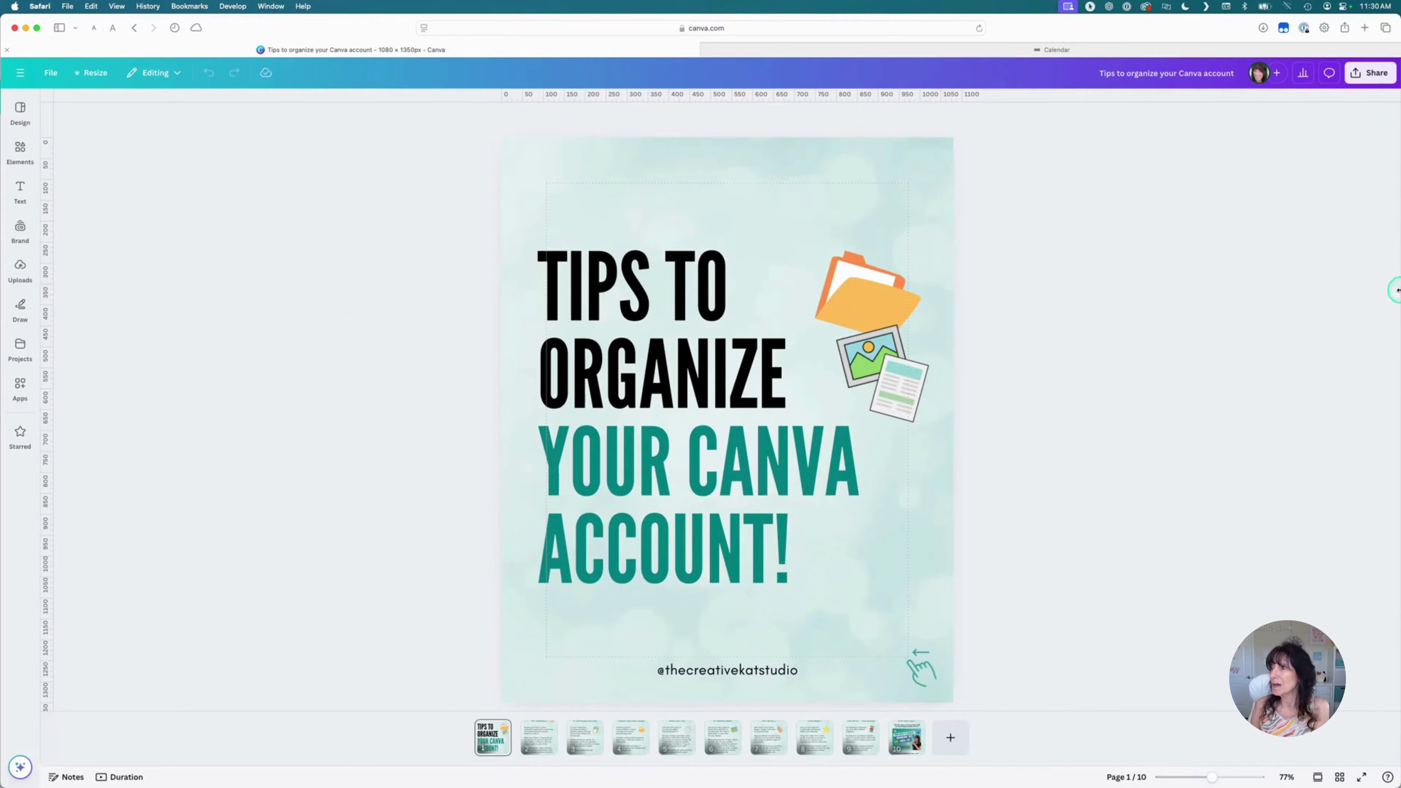
In the Tips to organize your Canva account design, expand the additional publishing options and choose Metricool
{"action": "left_click", "coordinate": [1373, 80]}
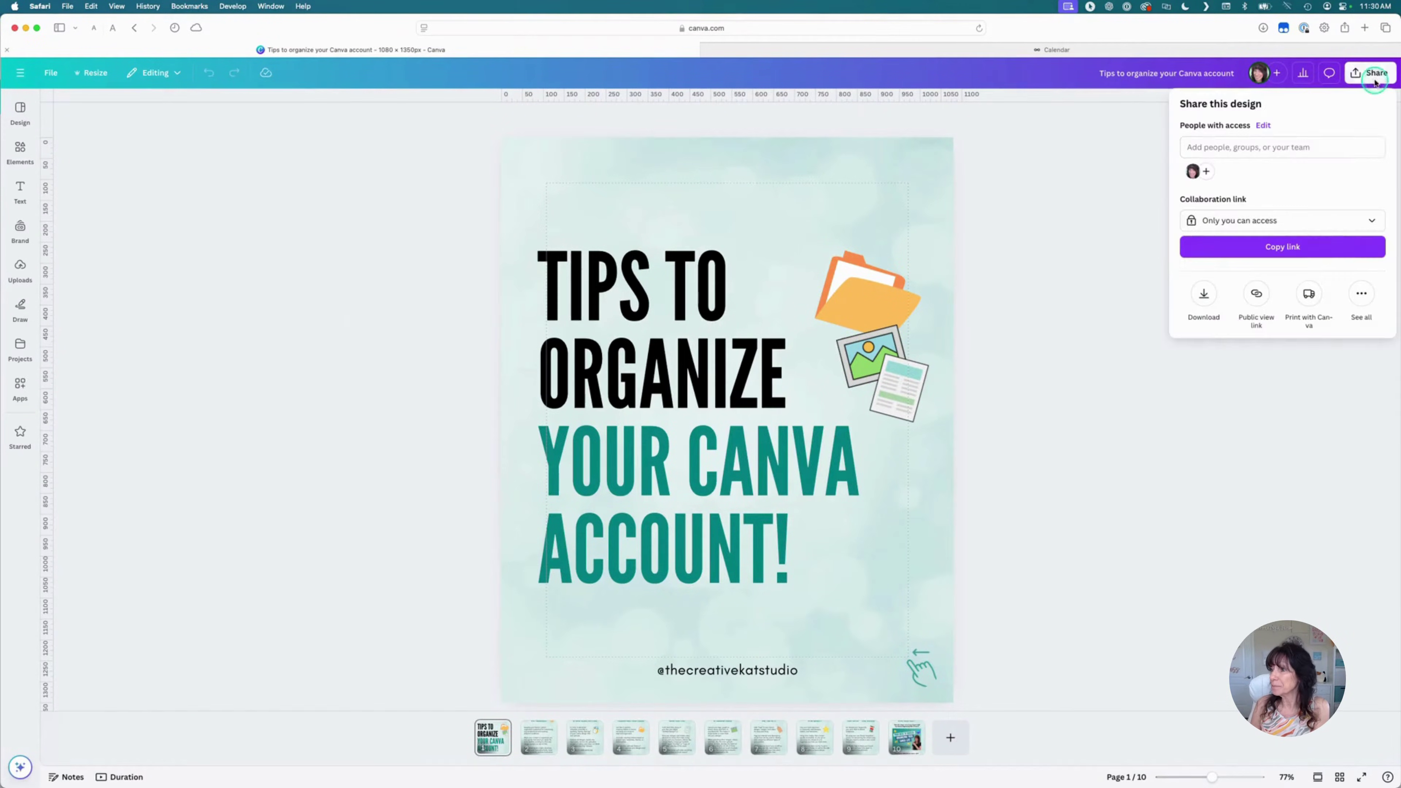
{"action": "left_click", "coordinate": [1361, 294]}
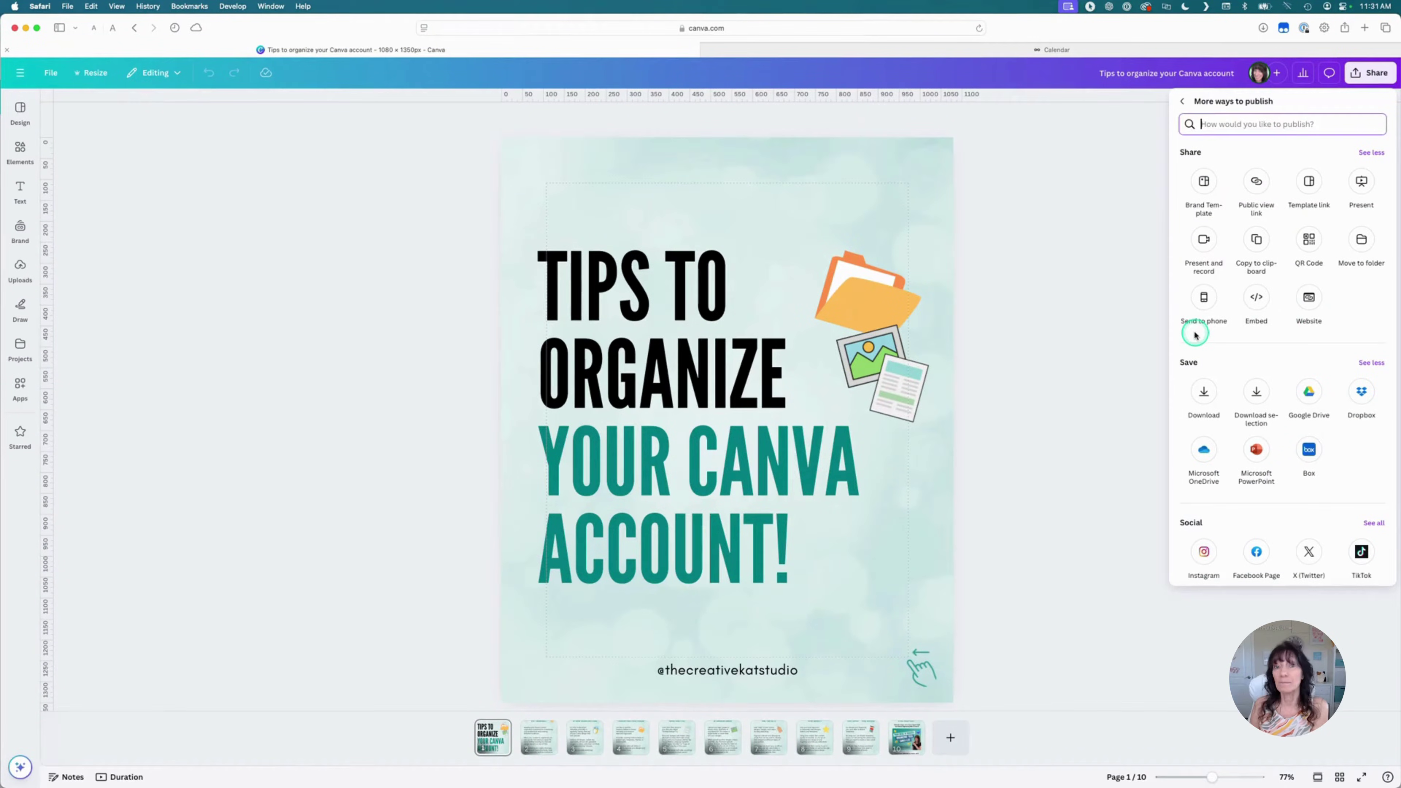
{"action": "scroll", "coordinate": [1194, 334], "scroll_direction": "down", "scroll_amount": 6}
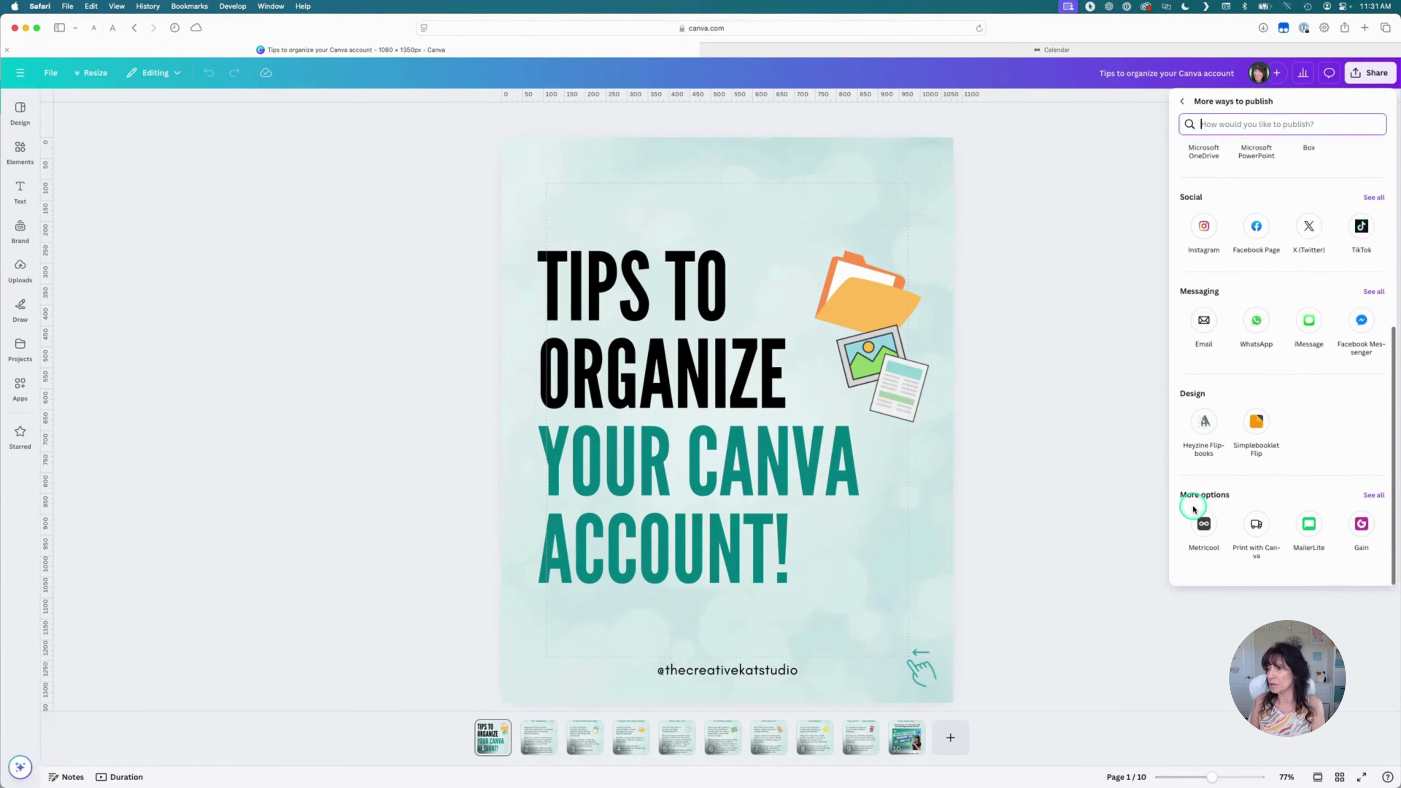
{"action": "left_click", "coordinate": [1373, 495]}
{"action": "scroll", "coordinate": [1235, 458], "scroll_direction": "down", "scroll_amount": 7}
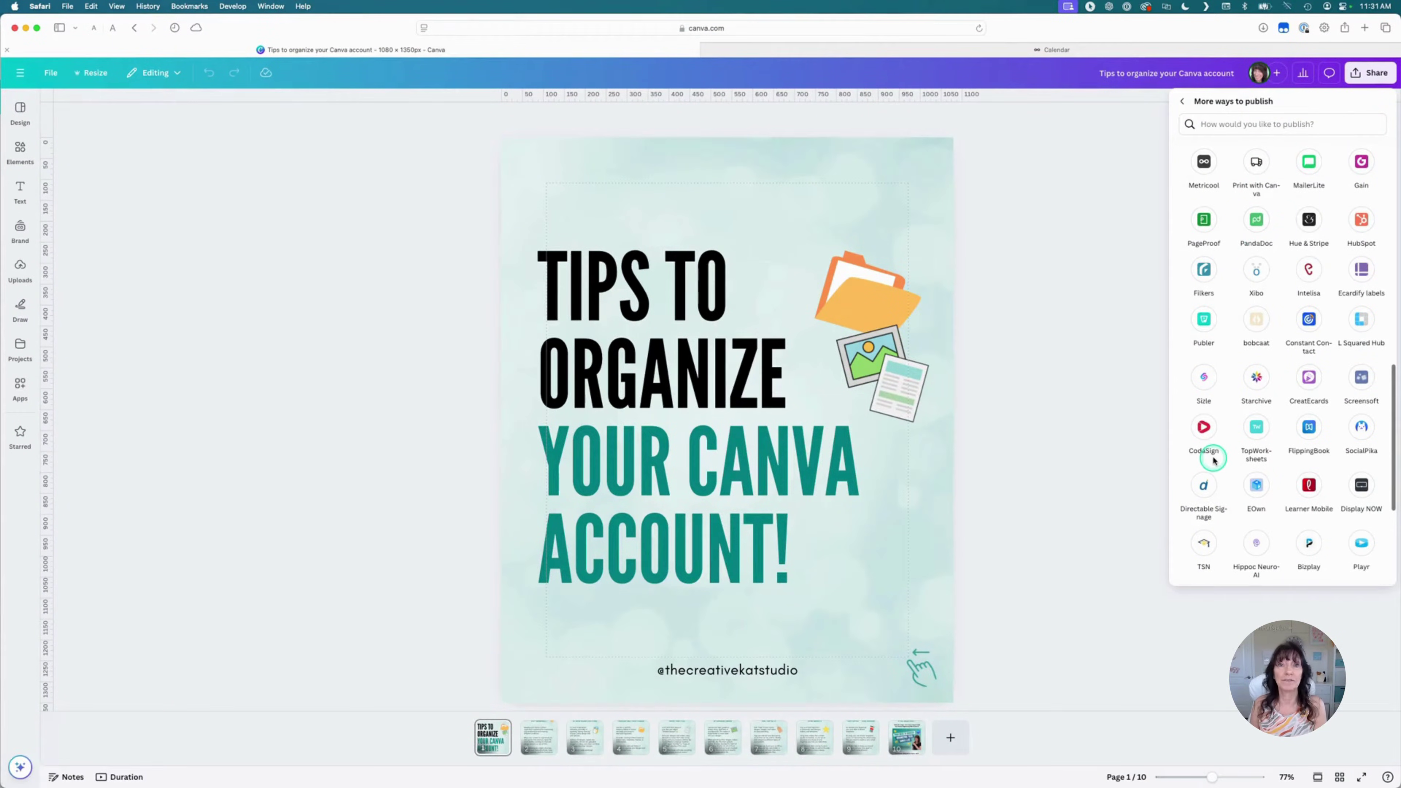
{"action": "scroll", "coordinate": [1213, 459], "scroll_direction": "up", "scroll_amount": 2}
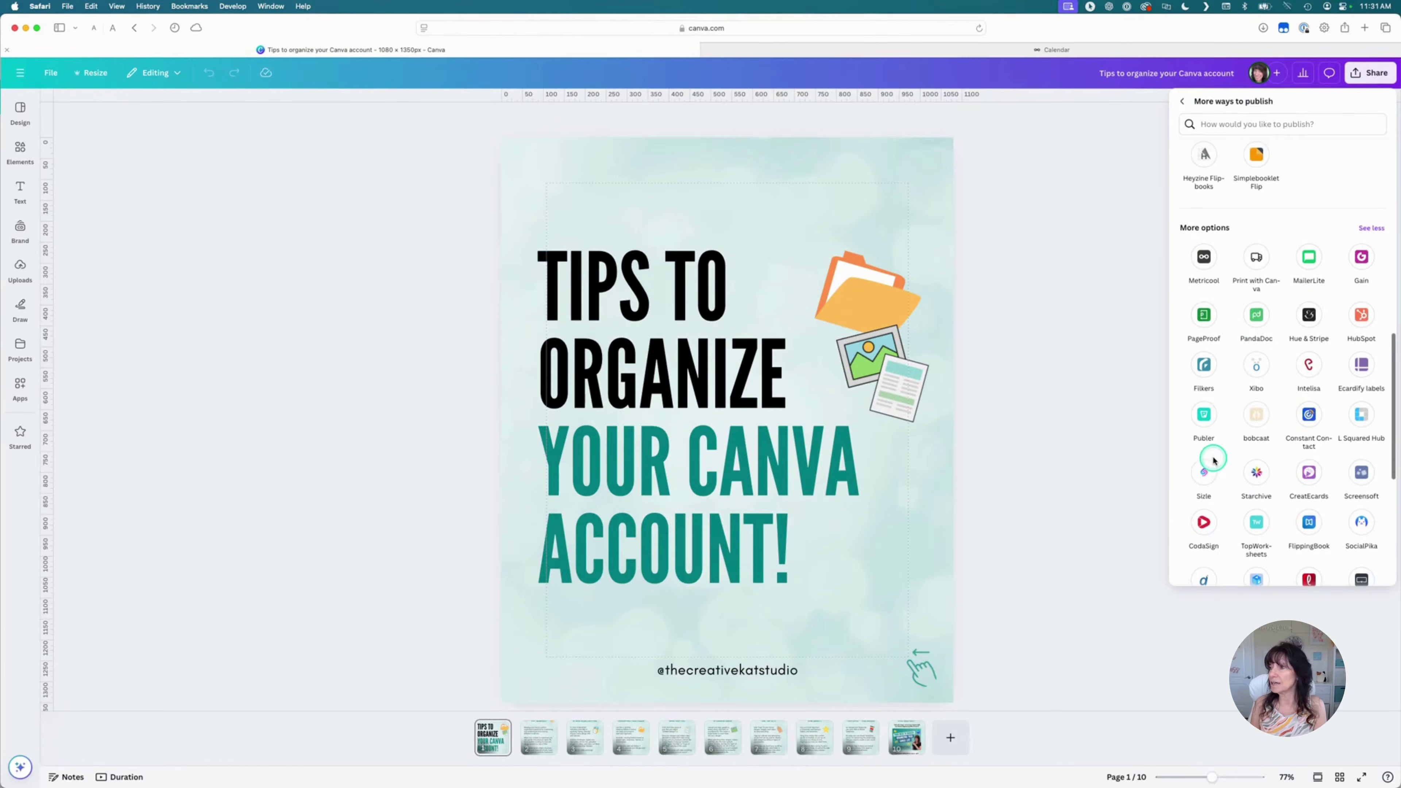
{"action": "left_click", "coordinate": [1204, 257]}
Set the Metricool file type to PNG and check the page selection, keeping all 10 pages
{"action": "left_click", "coordinate": [1315, 163]}
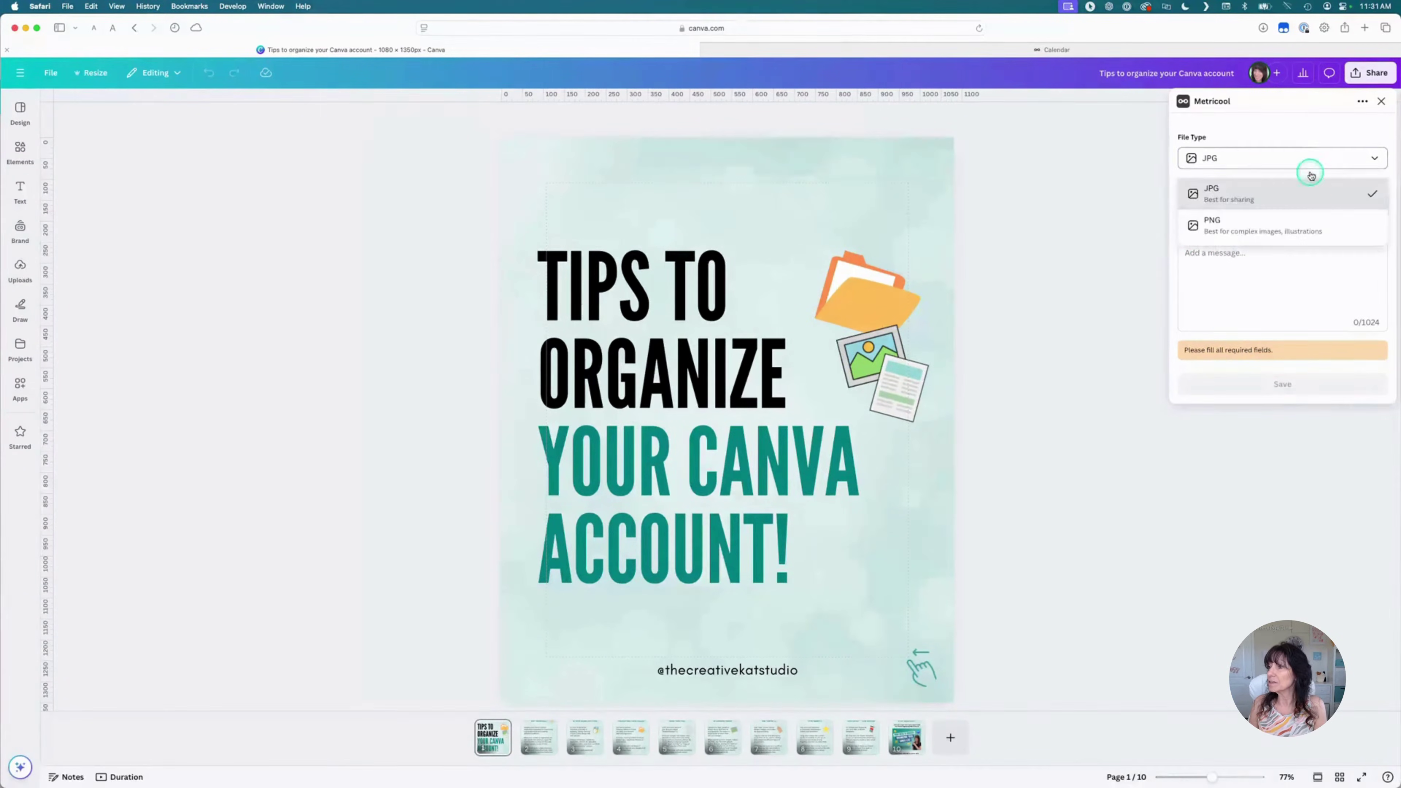
{"action": "left_click", "coordinate": [1249, 230]}
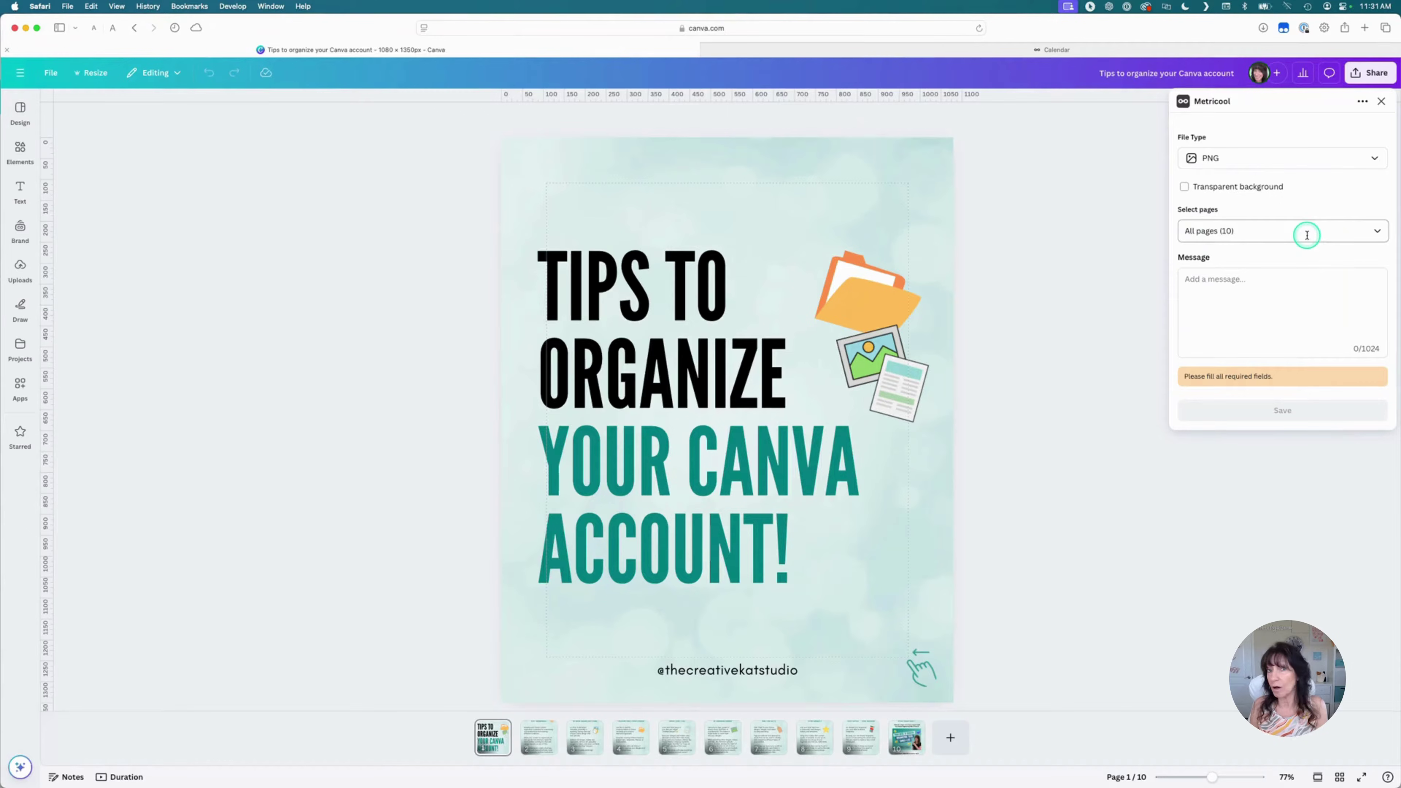
{"action": "left_click", "coordinate": [1307, 235]}
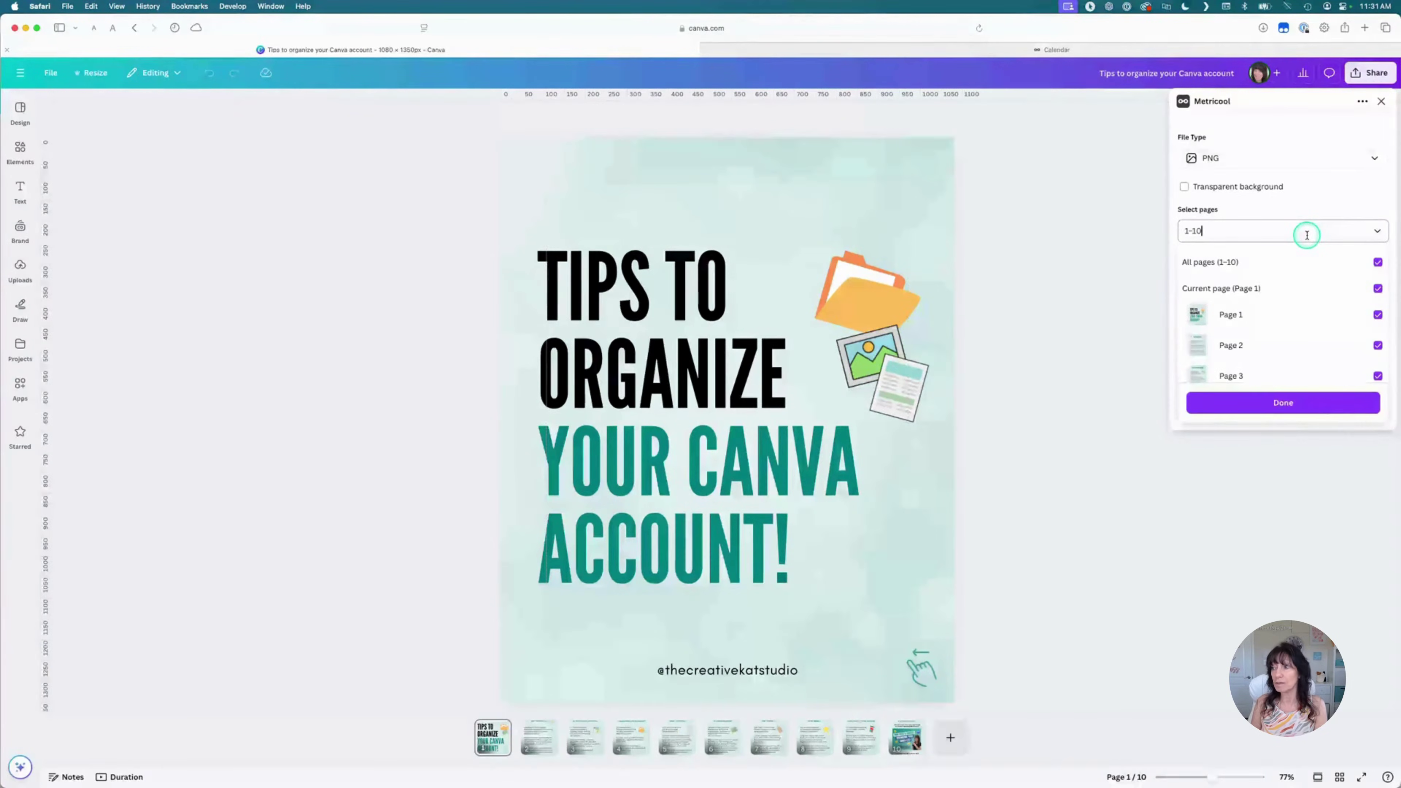
{"action": "left_click", "coordinate": [1138, 216]}
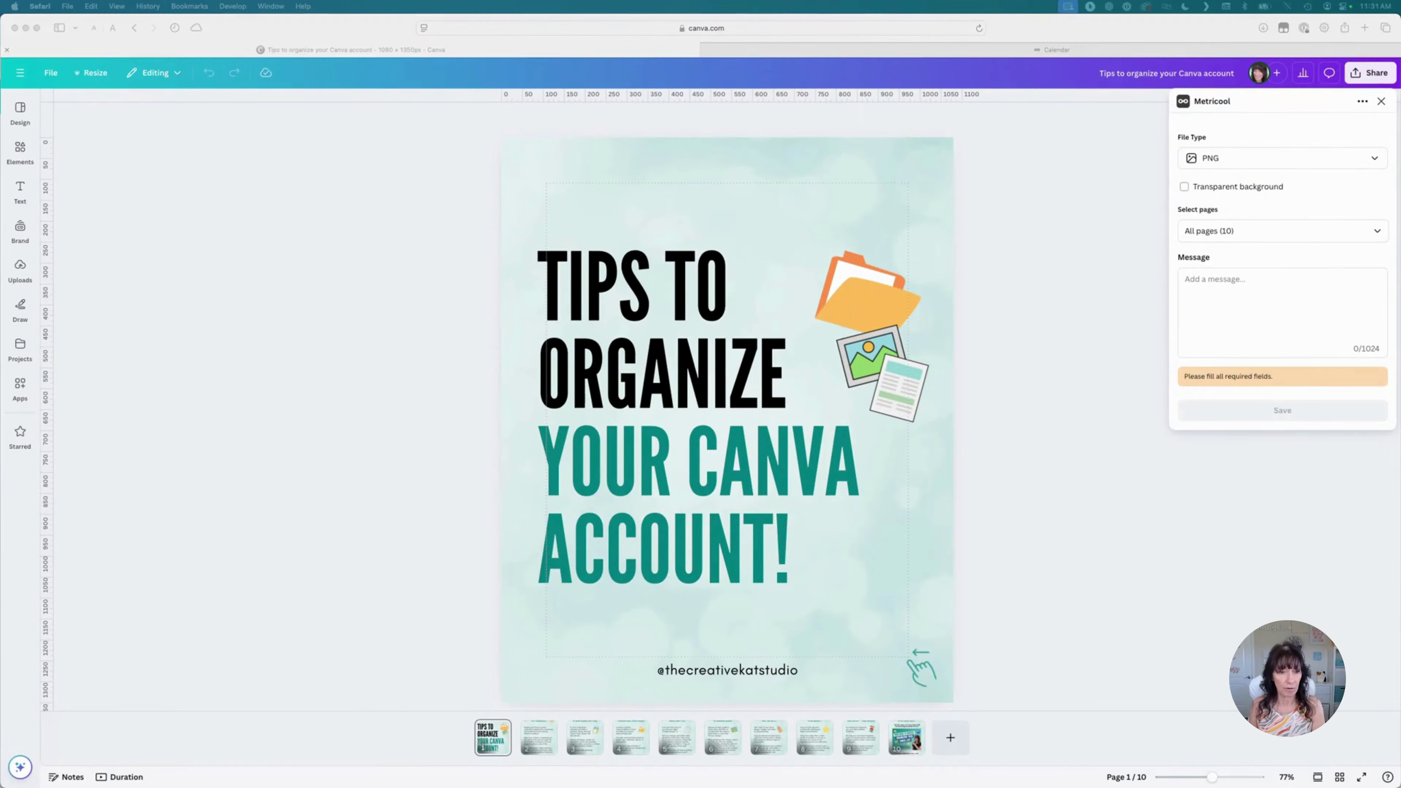
Paste the prepared caption into the Metricool message and save the design to Metricool
{"action": "left_click", "coordinate": [1265, 314]}
{"action": "key", "text": "super+v"}
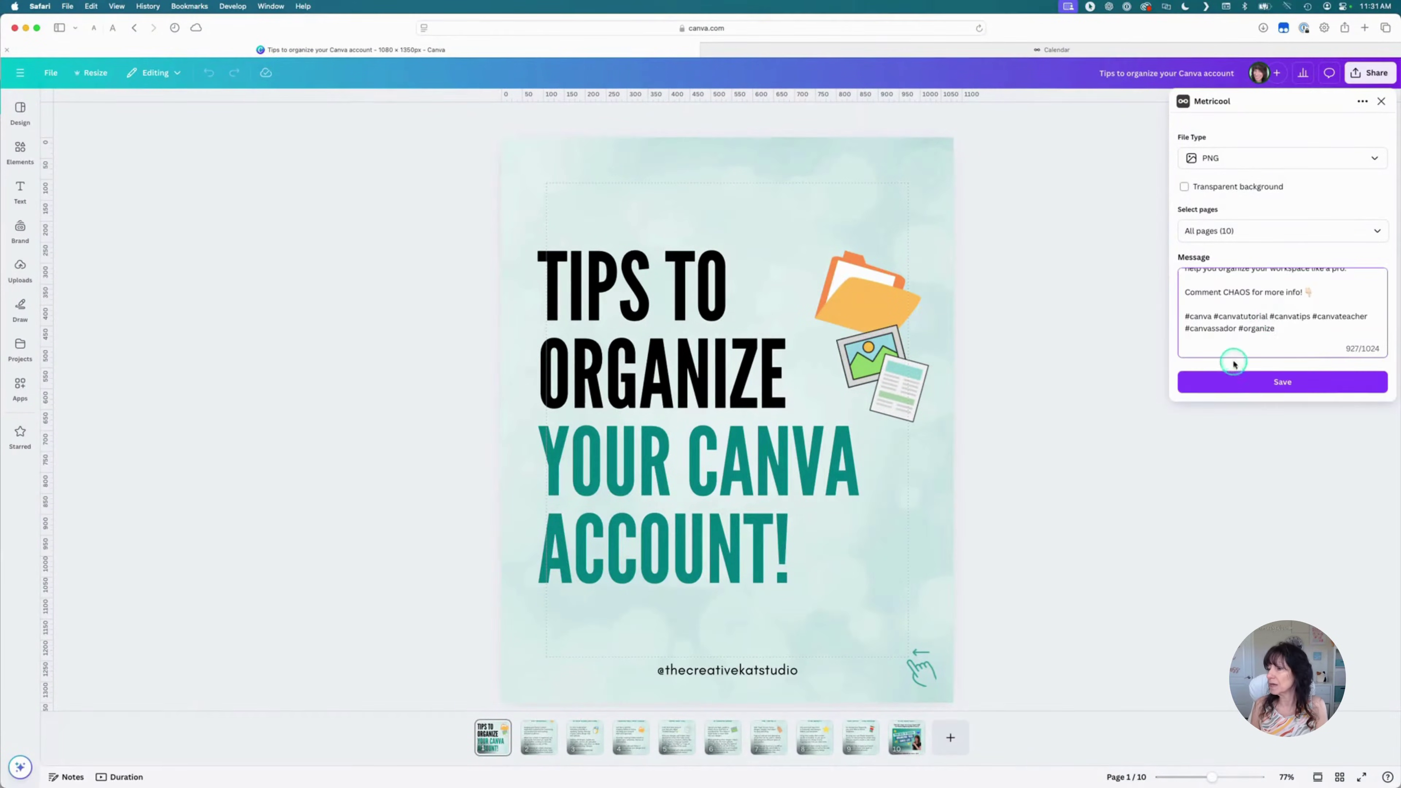
{"action": "left_click", "coordinate": [1232, 382]}
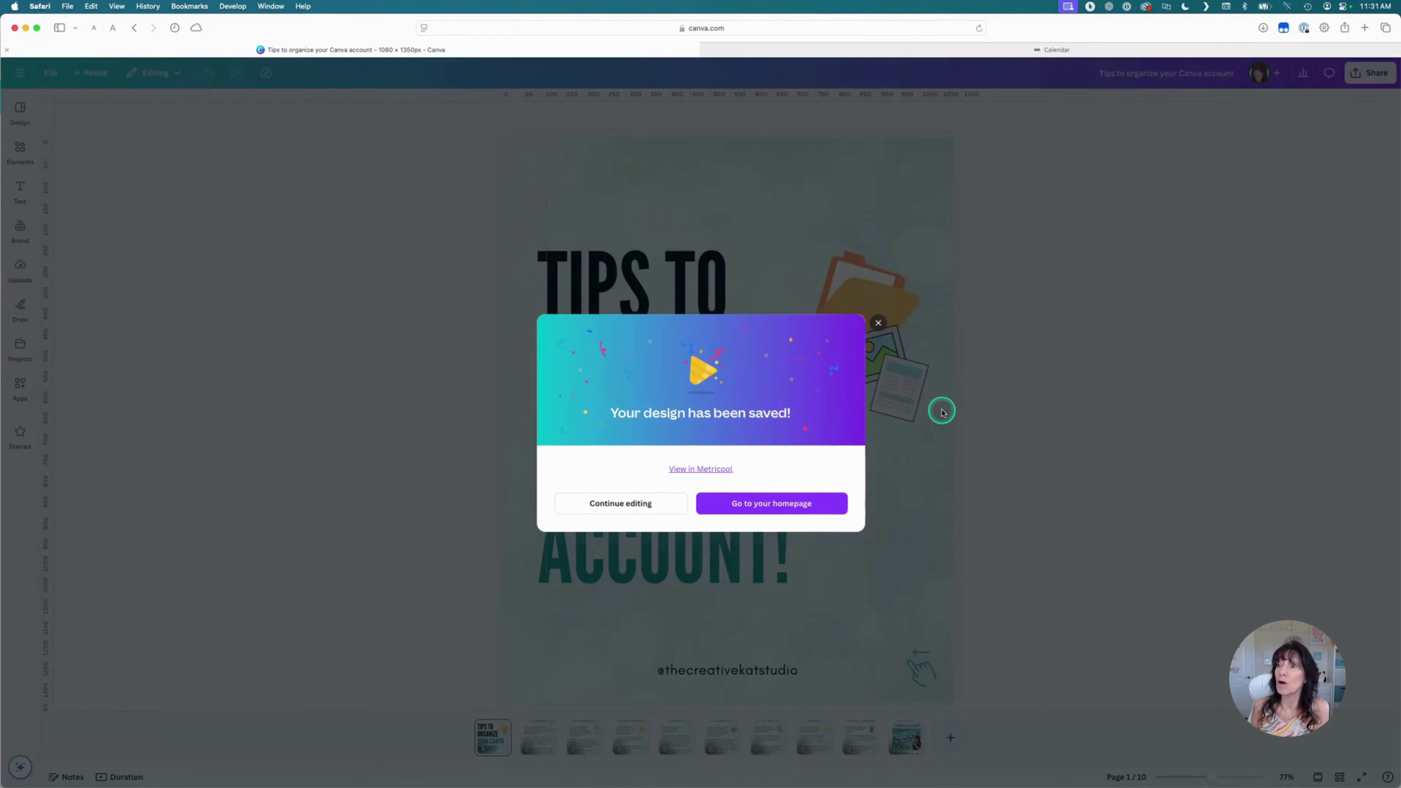
Switch to the Metricool planning calendar, open the Monday 11 post at 8:00 AM to review its caption and pages, and close it
{"action": "left_click", "coordinate": [879, 50]}
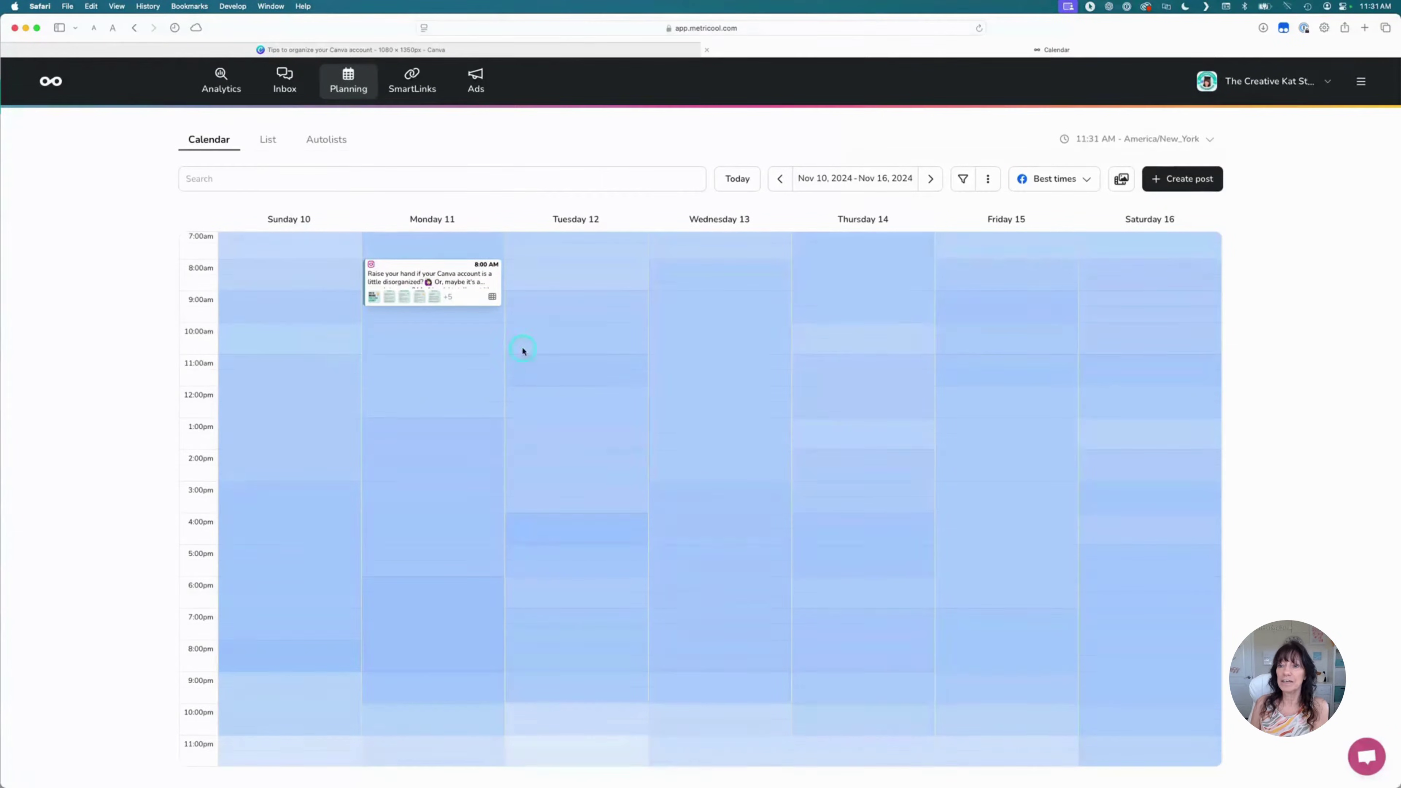
{"action": "mouse_move", "coordinate": [407, 275]}
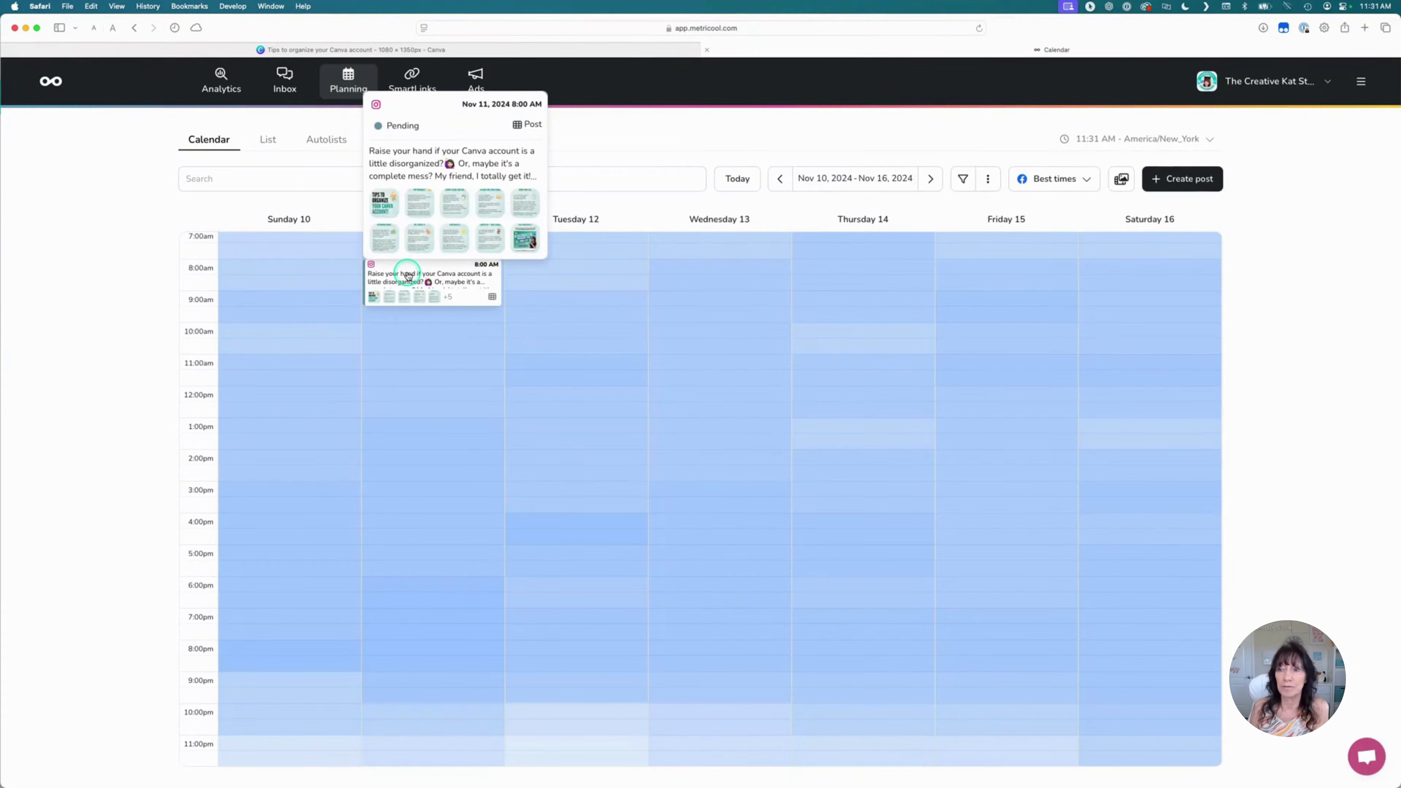
{"action": "left_click", "coordinate": [408, 272]}
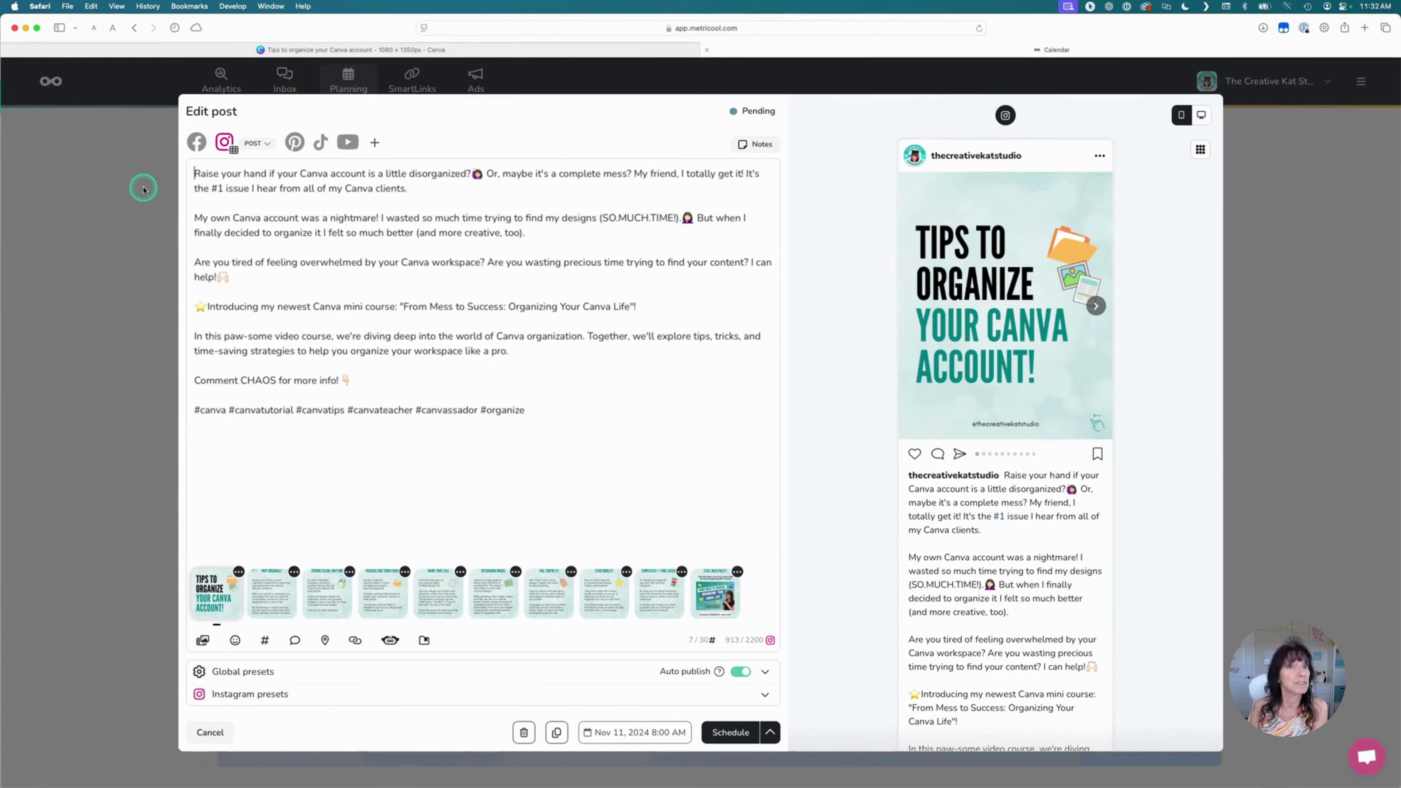
{"action": "left_click", "coordinate": [214, 732]}
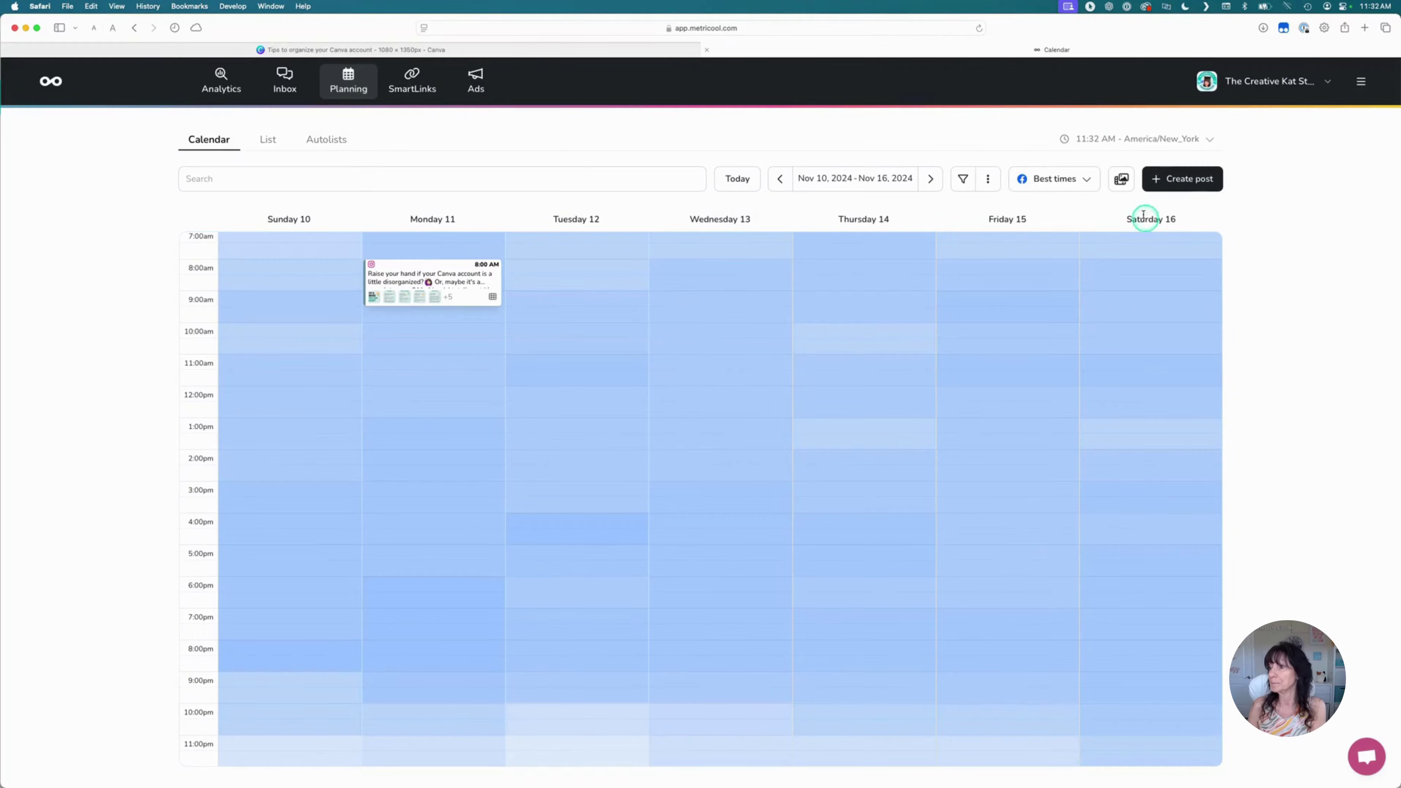
Show the planner's media library, check the Google Drive source, and browse the connected Canva folders and designs
{"action": "left_click", "coordinate": [1121, 179]}
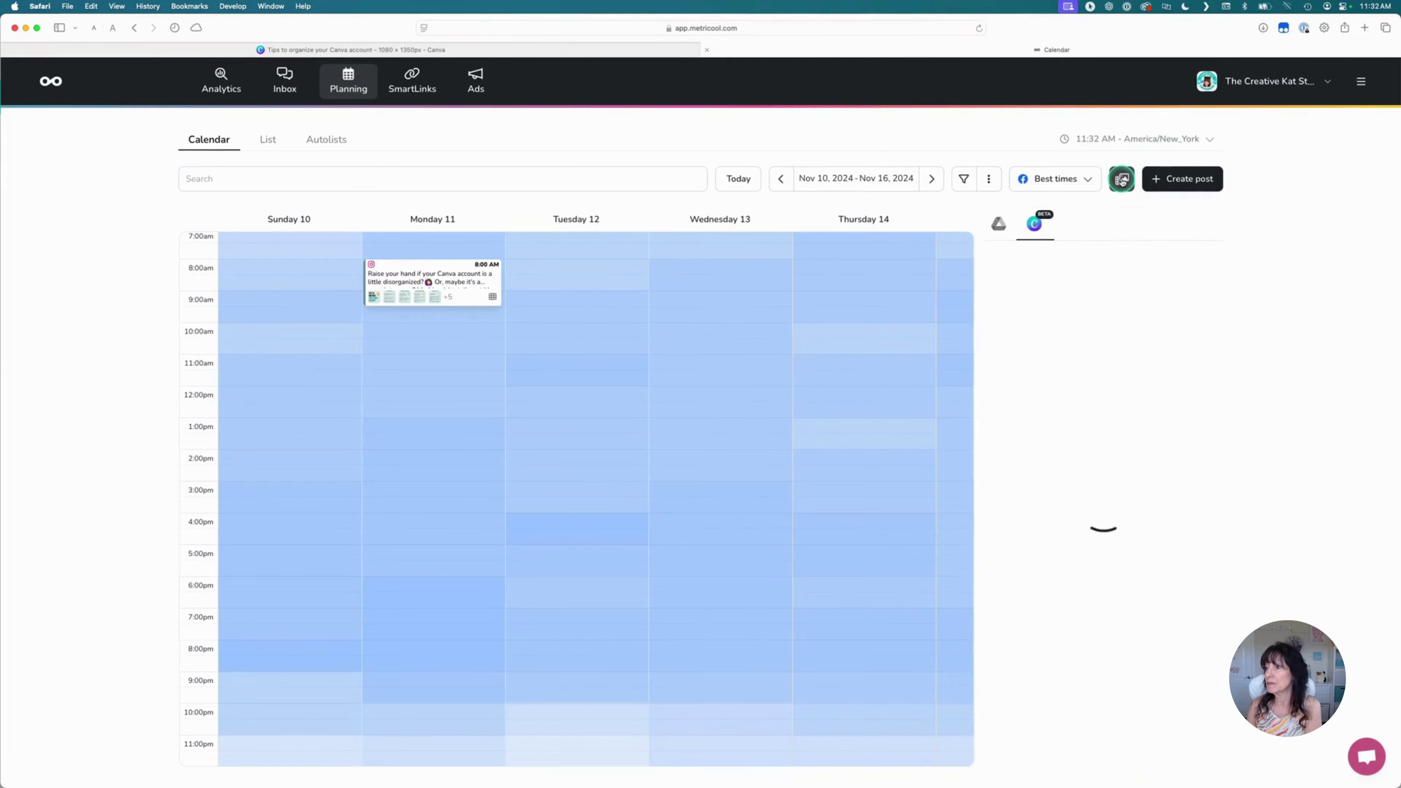
{"action": "left_click", "coordinate": [1002, 227]}
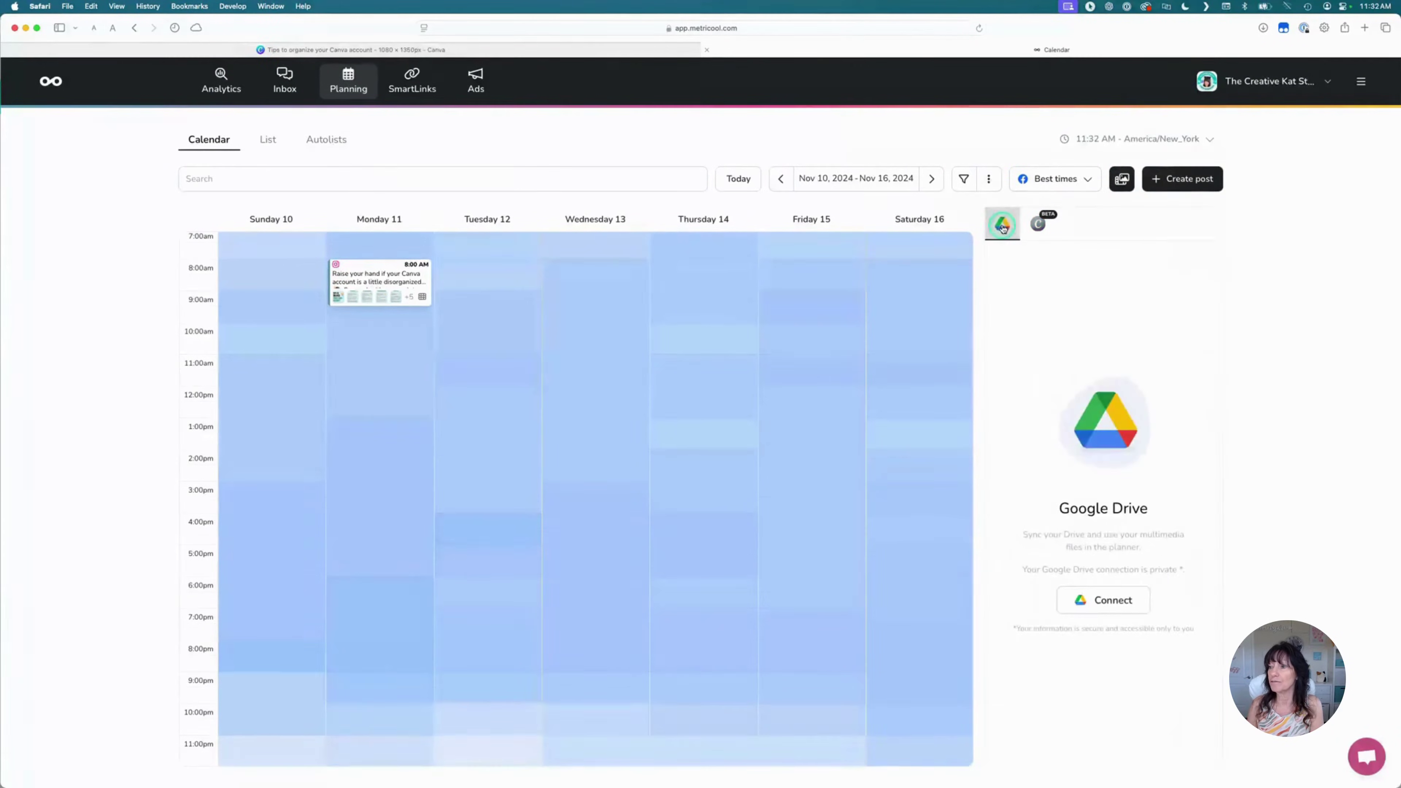
{"action": "left_click", "coordinate": [1038, 236]}
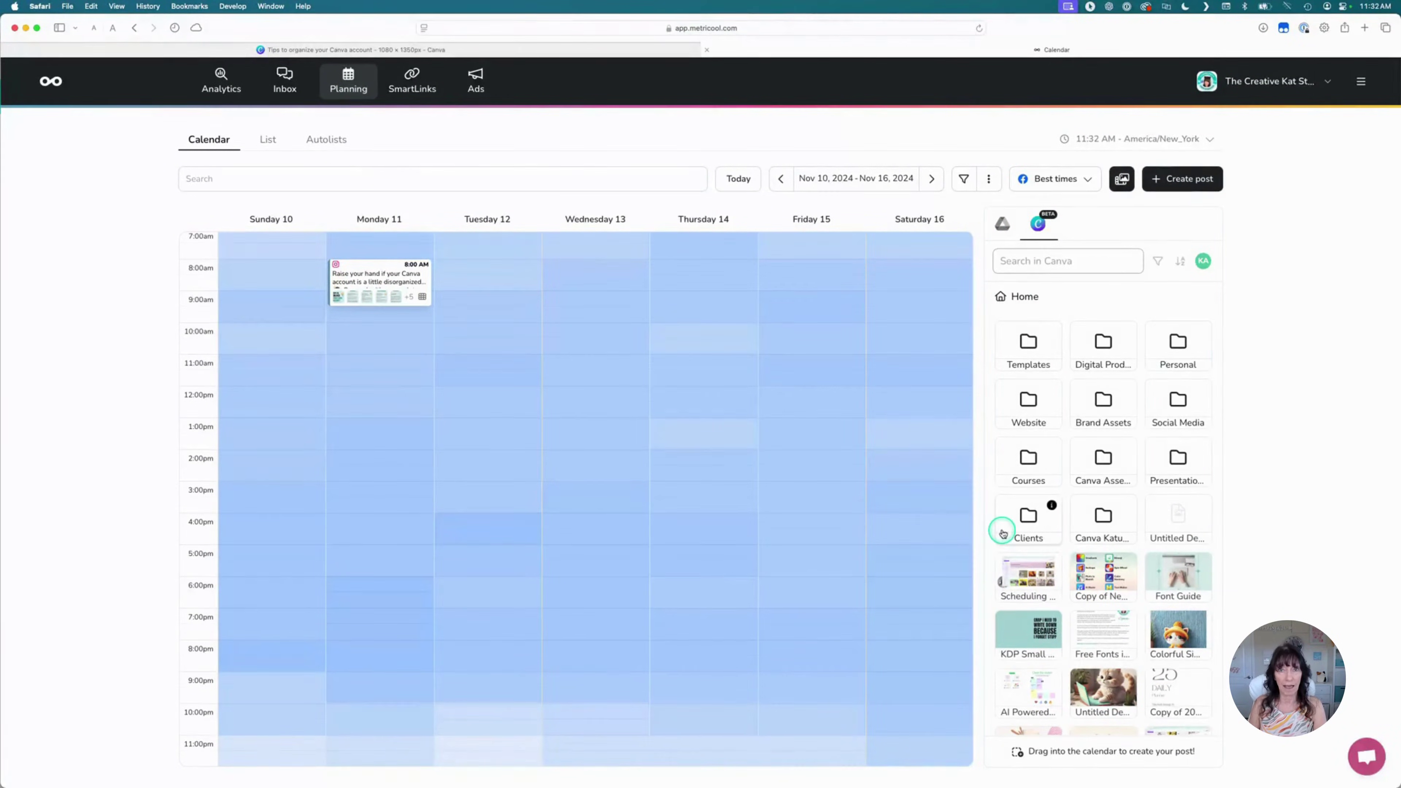
{"action": "scroll", "coordinate": [1002, 638], "scroll_direction": "down", "scroll_amount": 6}
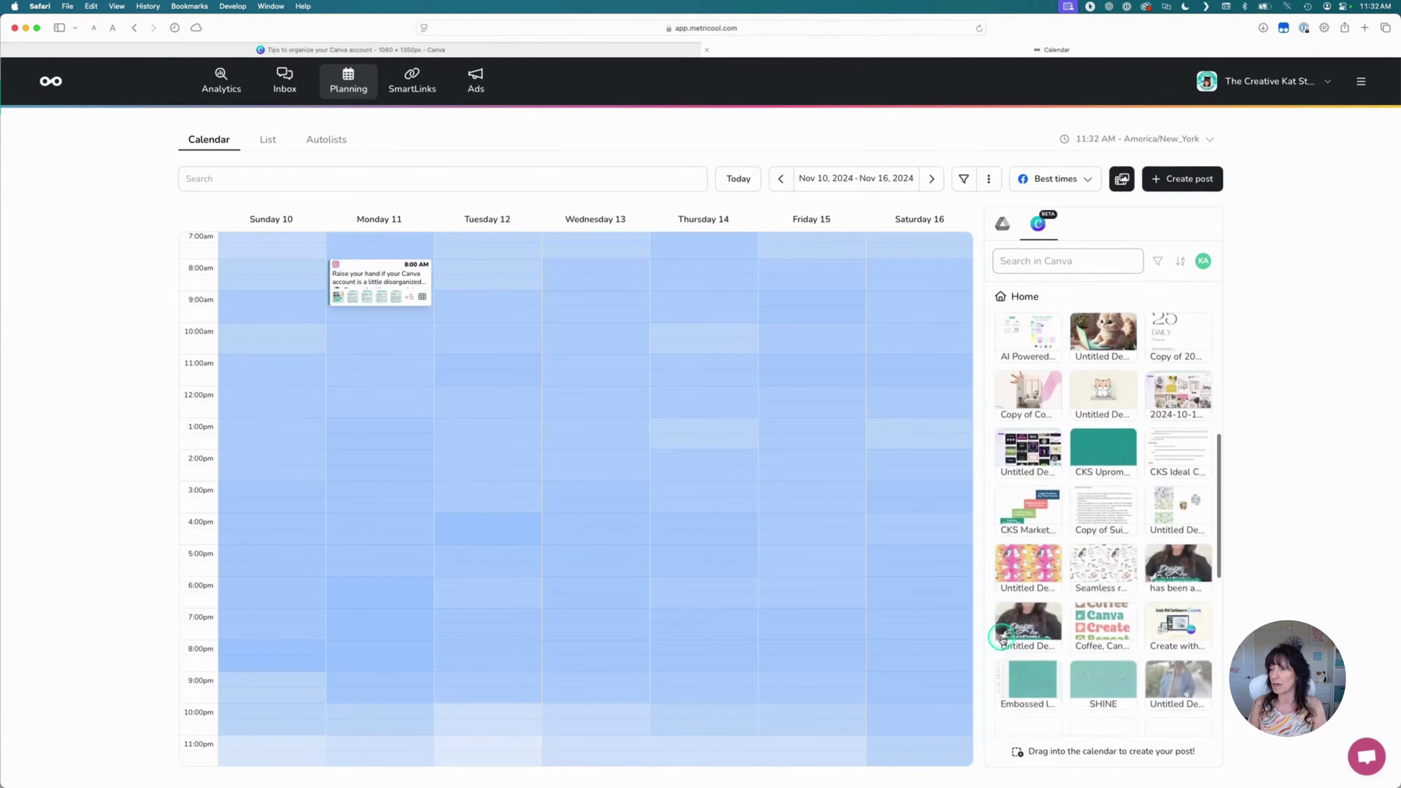
{"action": "scroll", "coordinate": [1002, 638], "scroll_direction": "up", "scroll_amount": 6}
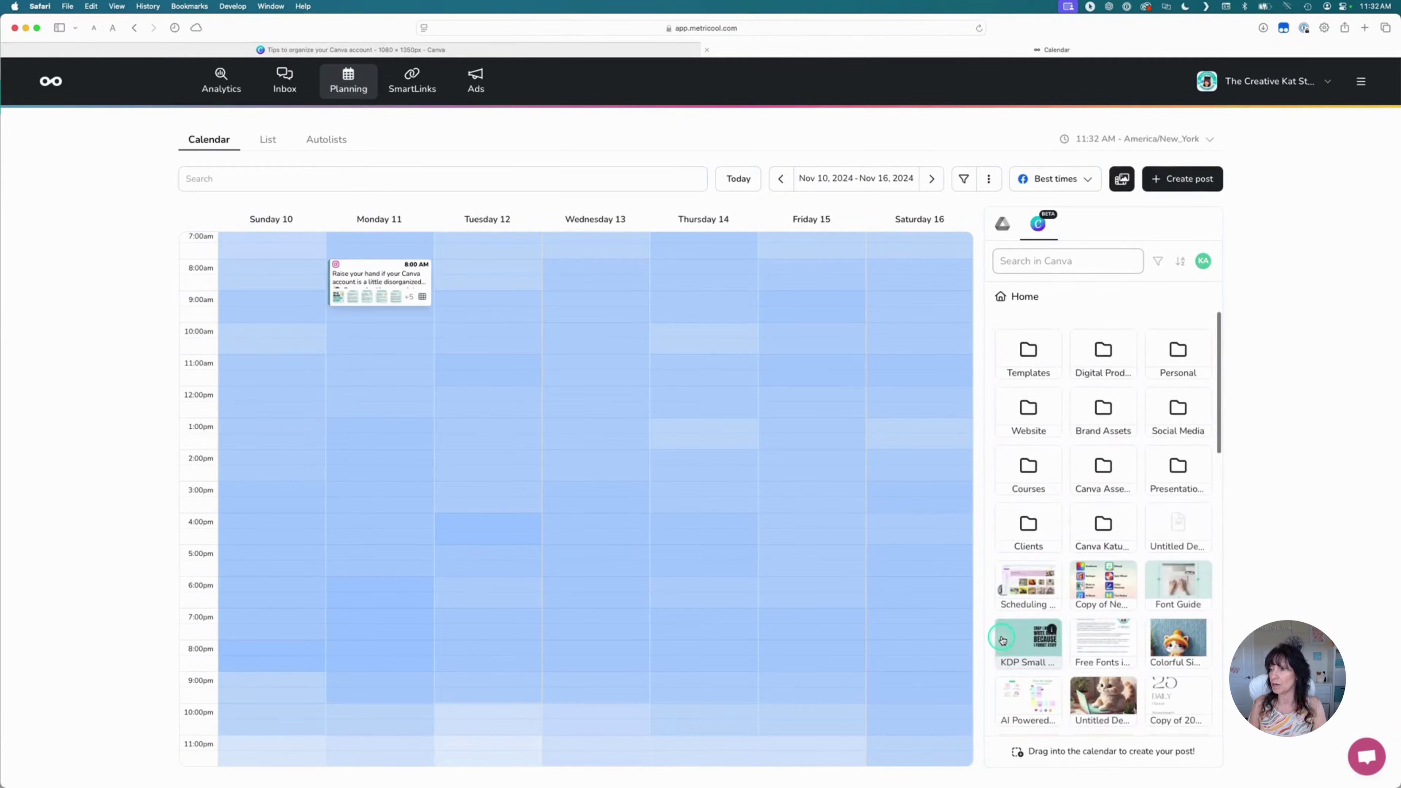
In the Canva library, go into the Social Media folder, its IG Reels subfolder, and the How To's folder
{"action": "left_click", "coordinate": [1180, 403]}
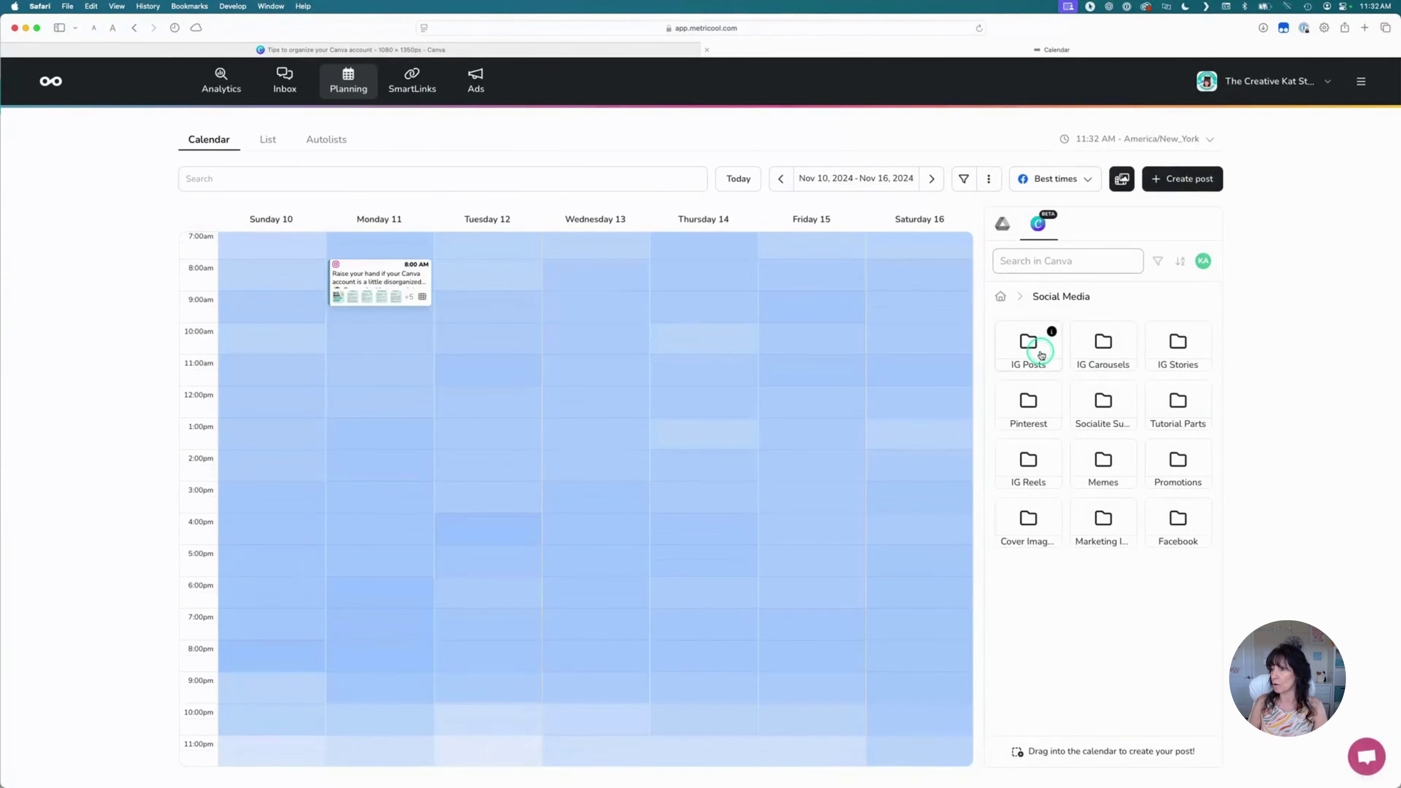
{"action": "left_click", "coordinate": [1037, 462]}
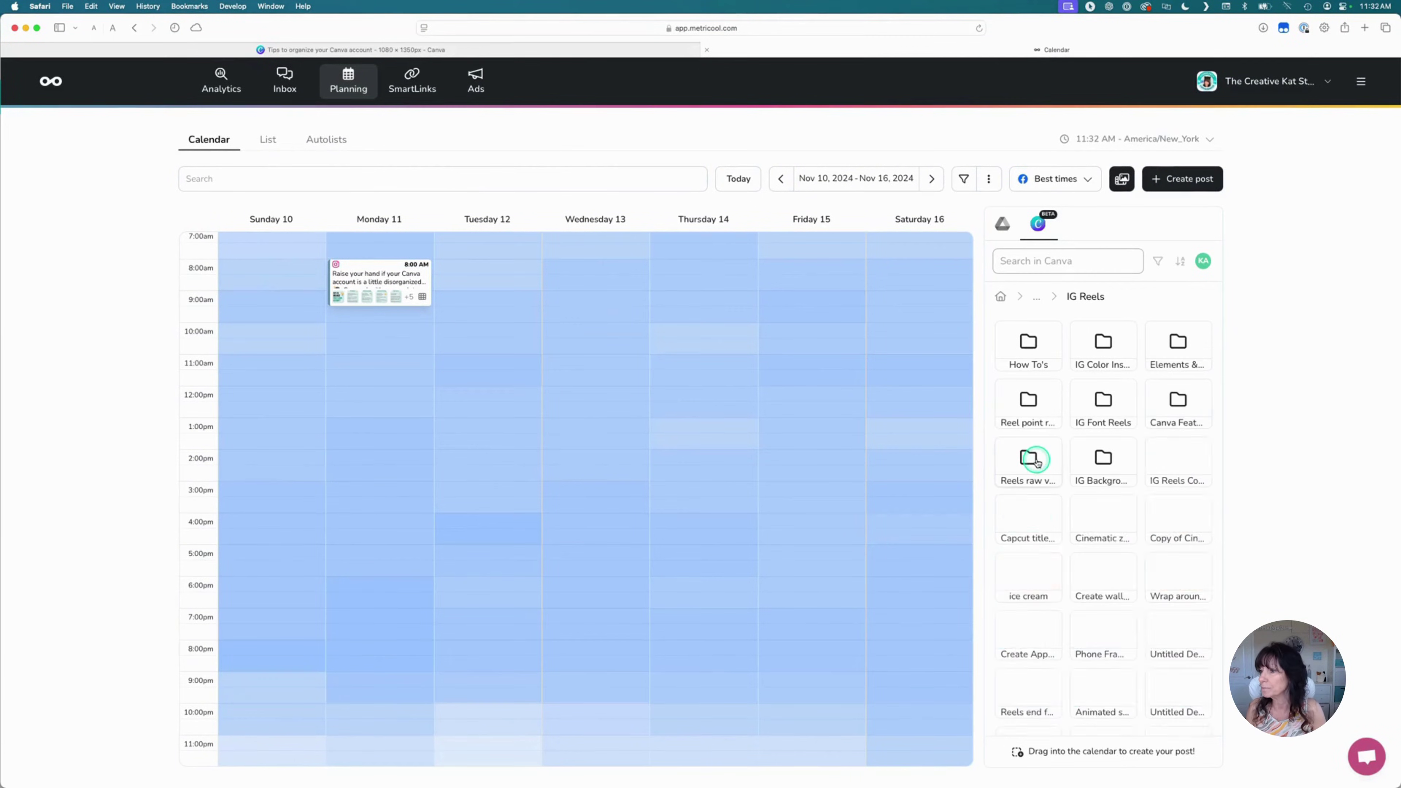
{"action": "left_click", "coordinate": [1027, 343]}
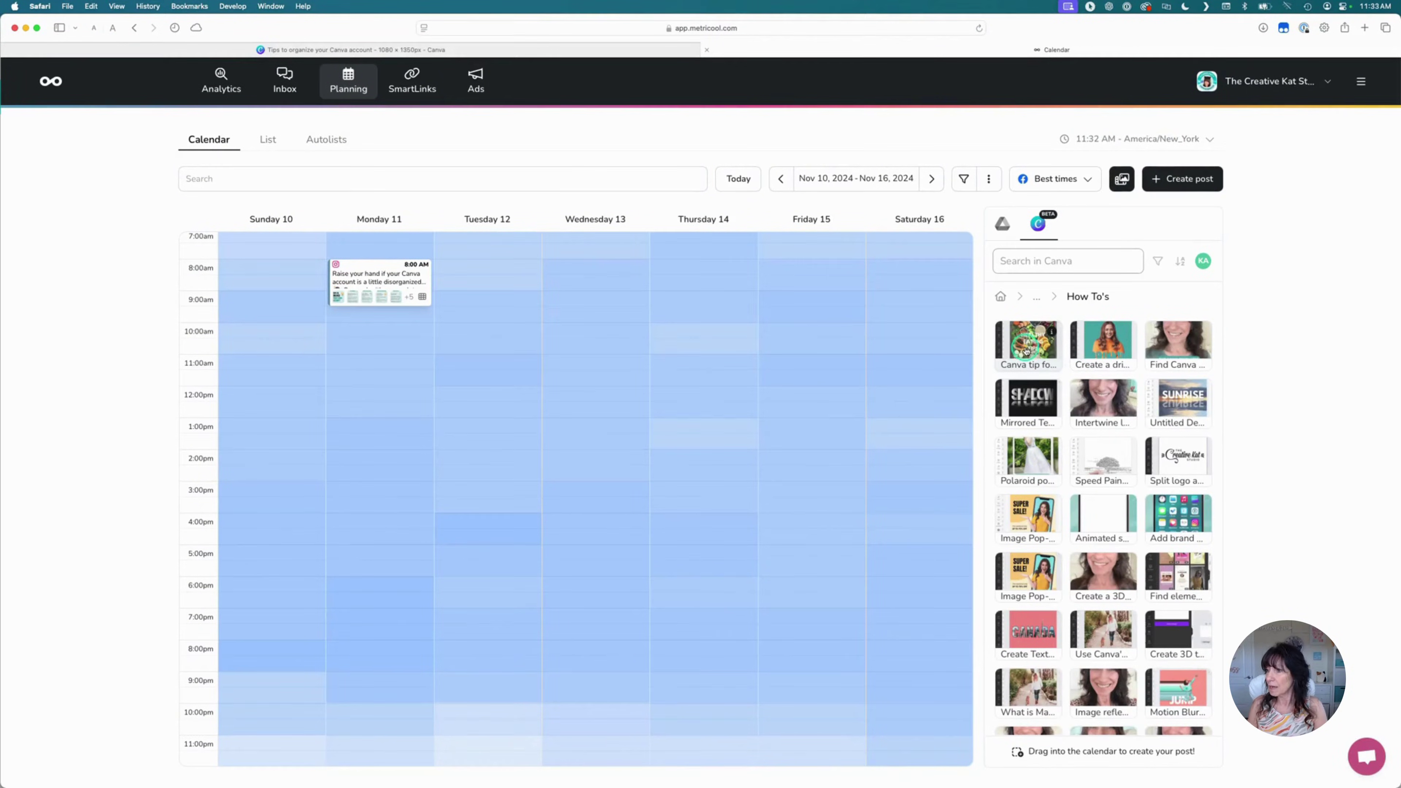
Select the Polaroid pop out design and place it on the calendar at Thursday 14, 8:00 AM
{"action": "scroll", "coordinate": [1020, 381], "scroll_direction": "down", "scroll_amount": 3}
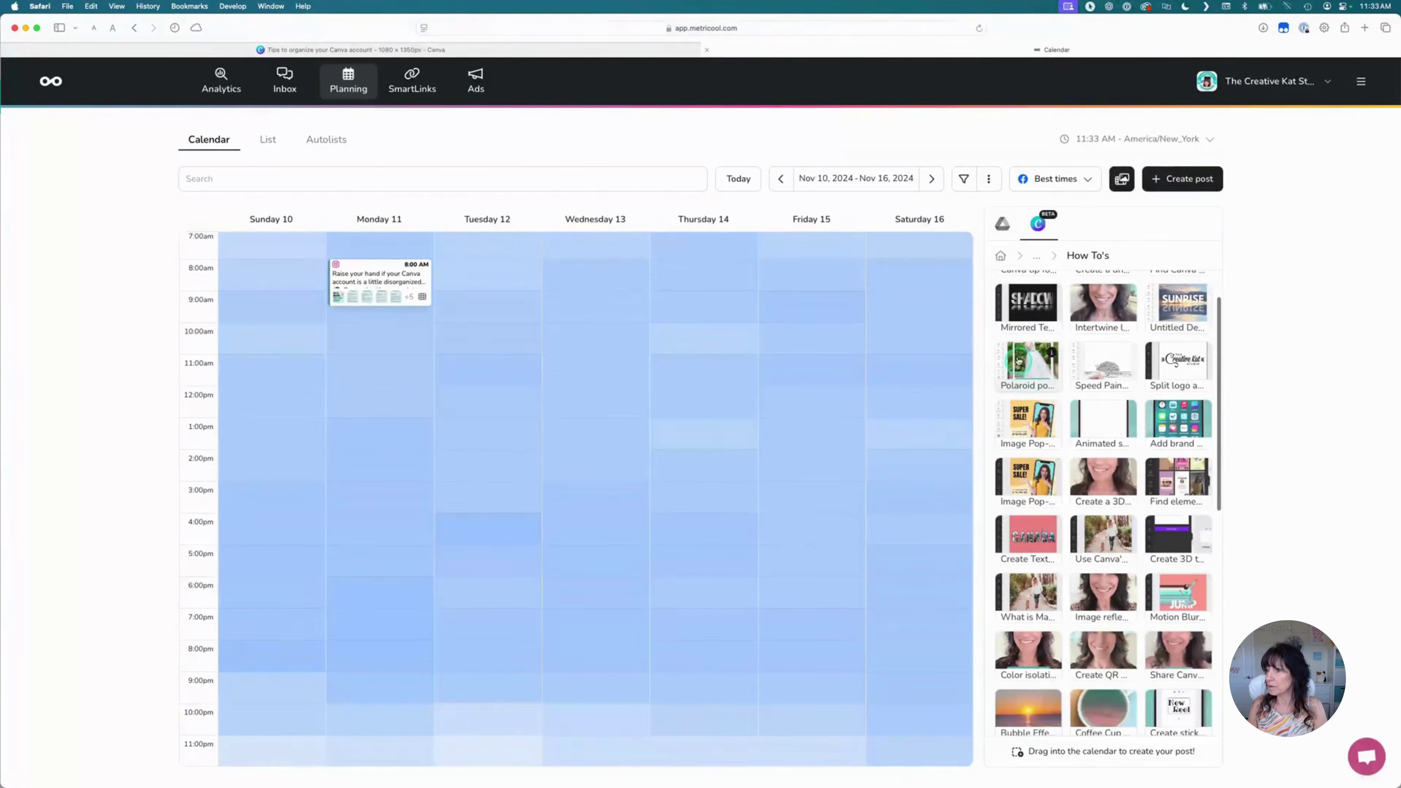
{"action": "left_click", "coordinate": [1026, 366]}
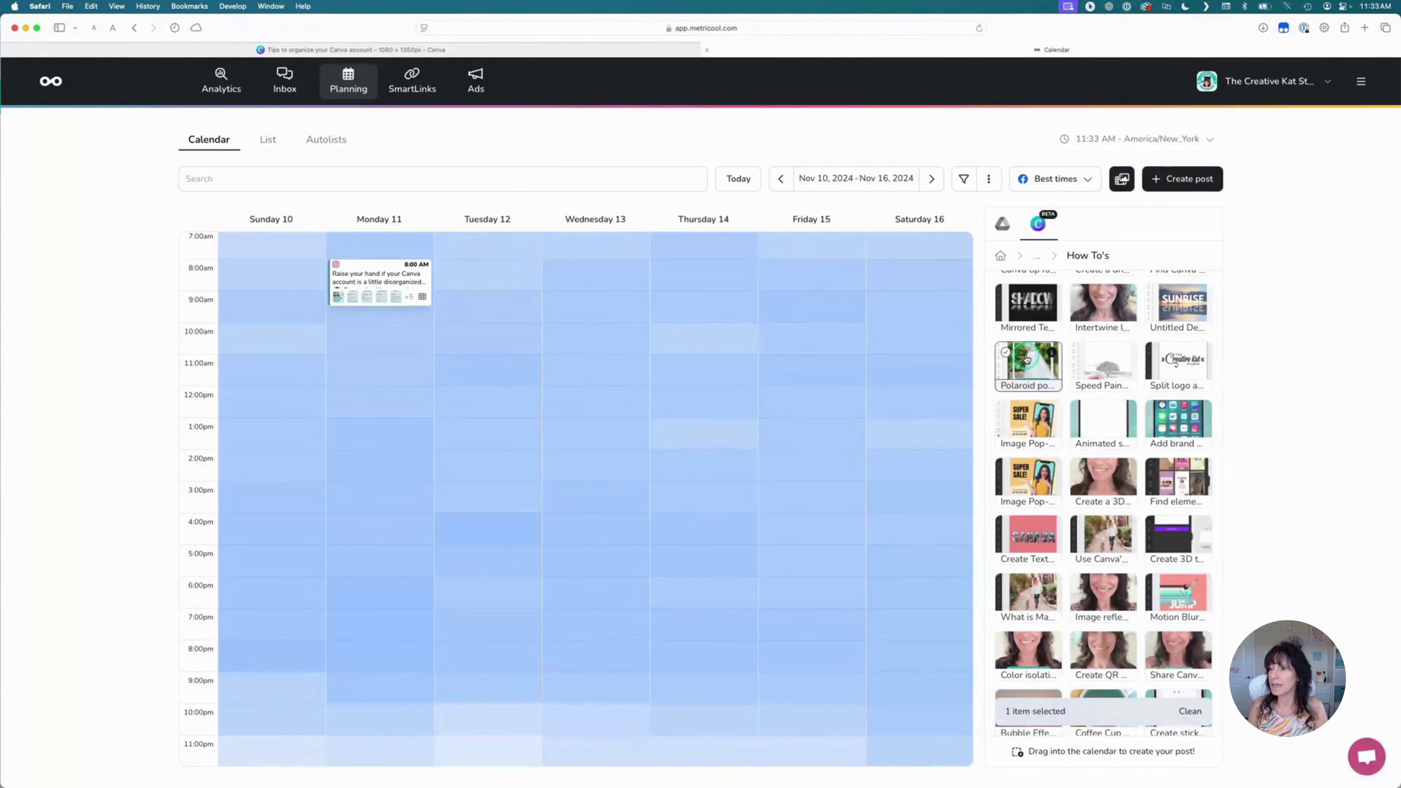
{"action": "left_click_drag", "start_coordinate": [1036, 364], "coordinate": [702, 268]}
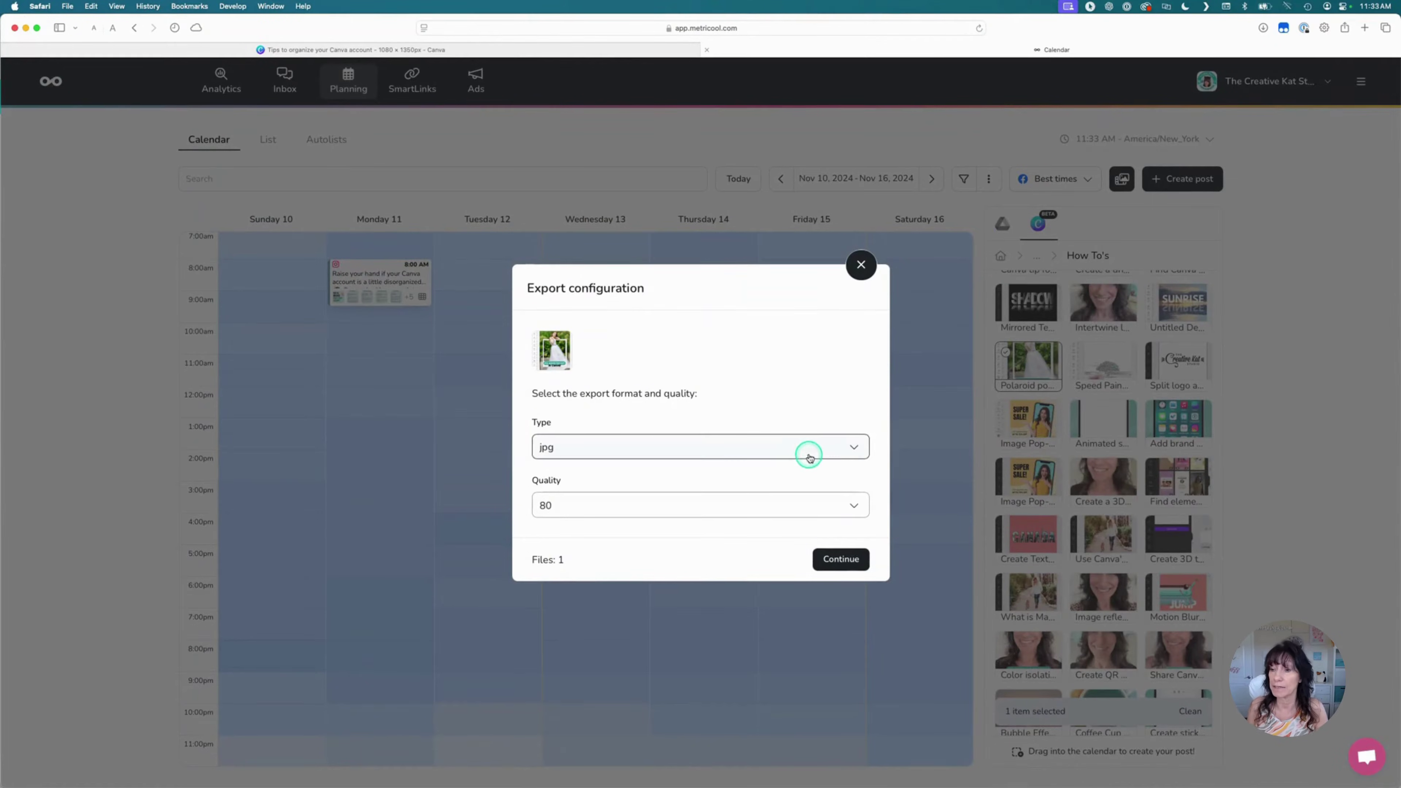
Export the Polaroid design as mp4 in vertical_1080p quality and accept the exported file for the post
{"action": "left_click", "coordinate": [846, 447]}
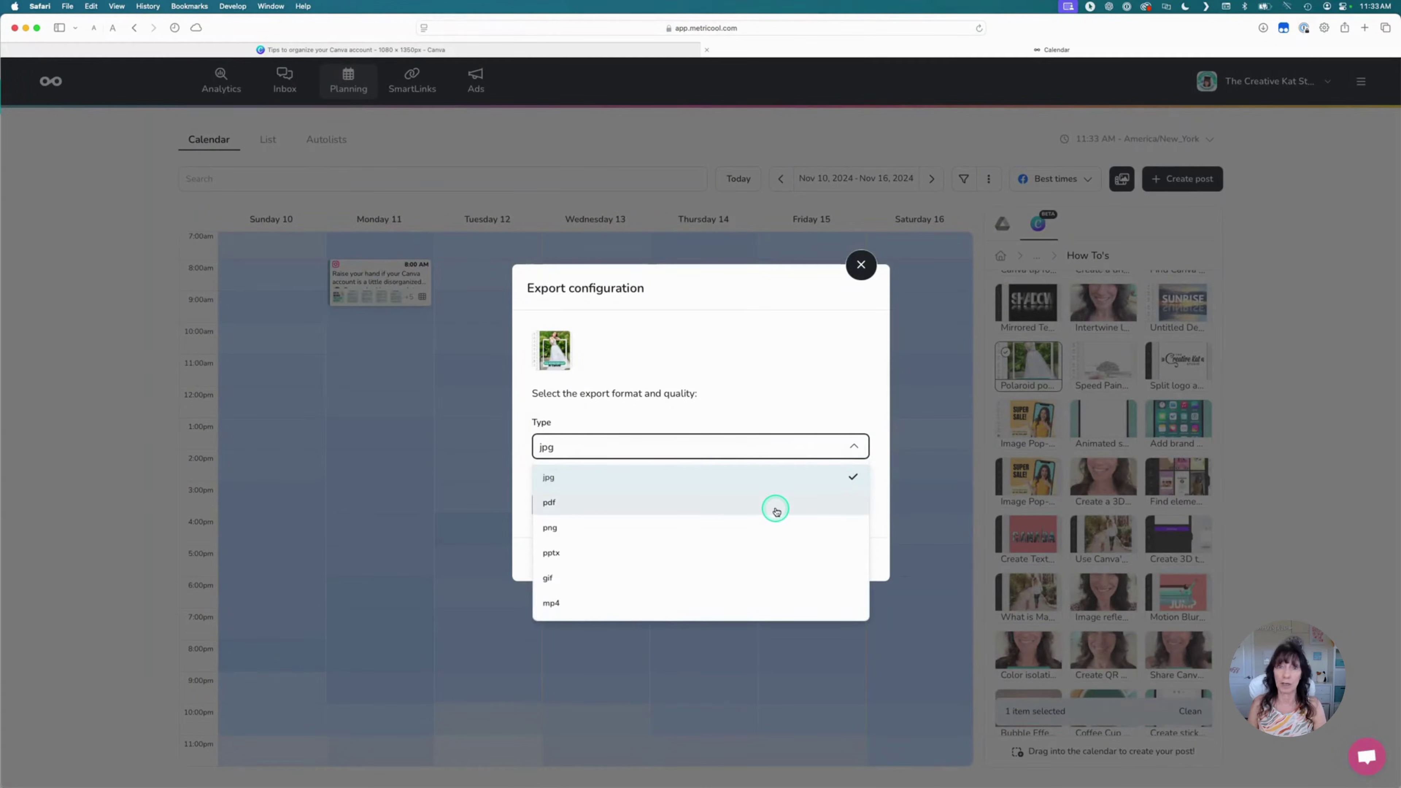
{"action": "left_click", "coordinate": [696, 603]}
{"action": "left_click", "coordinate": [752, 506]}
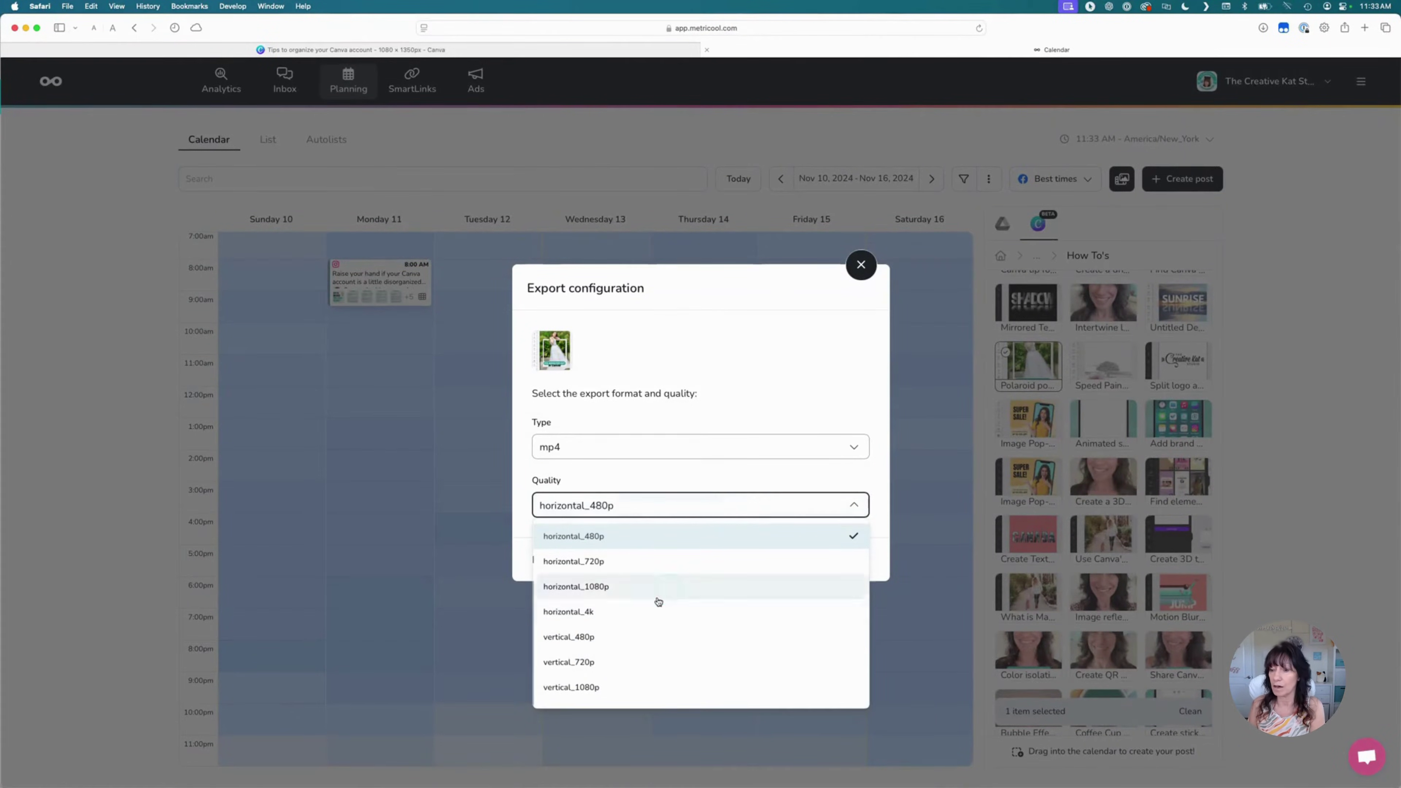
{"action": "left_click", "coordinate": [628, 690]}
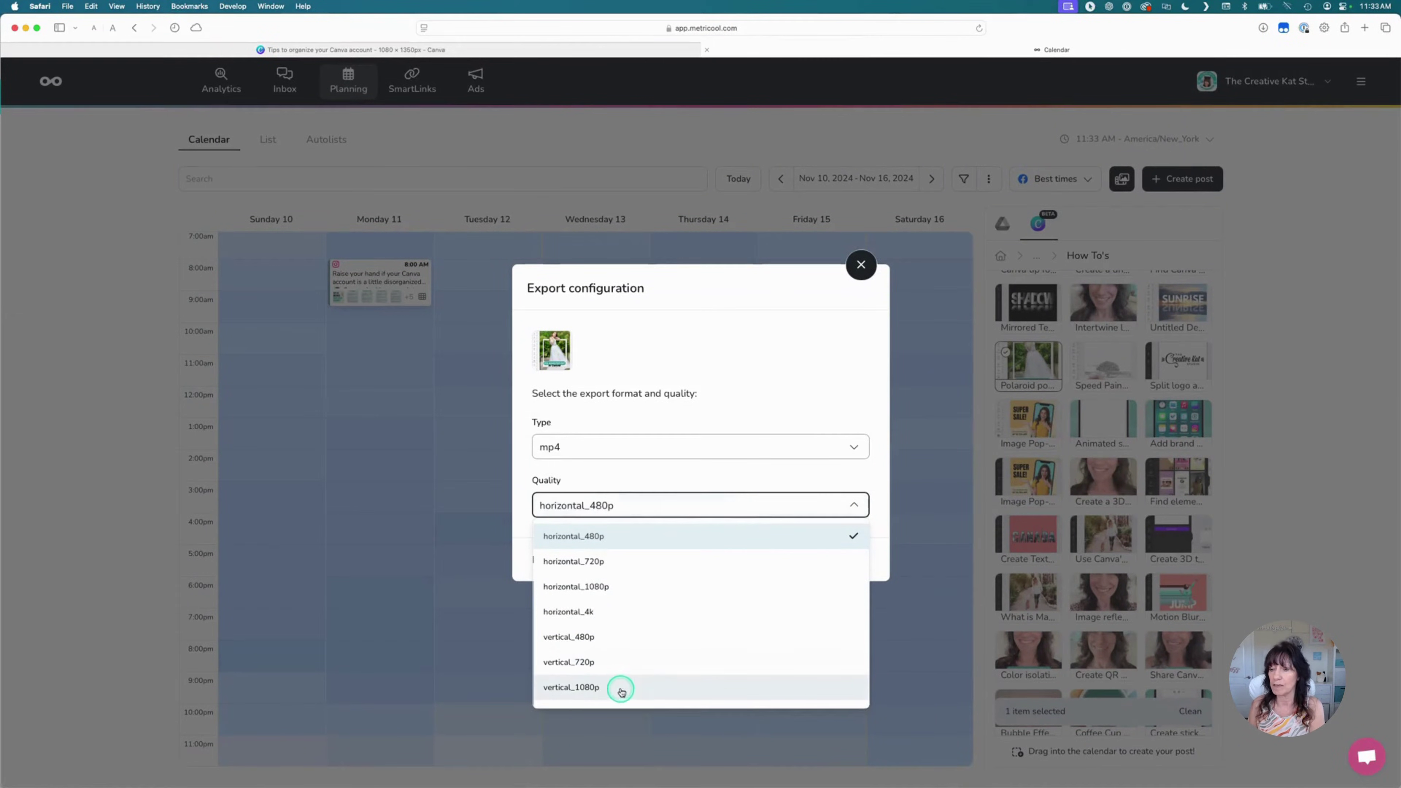
{"action": "left_click", "coordinate": [639, 690]}
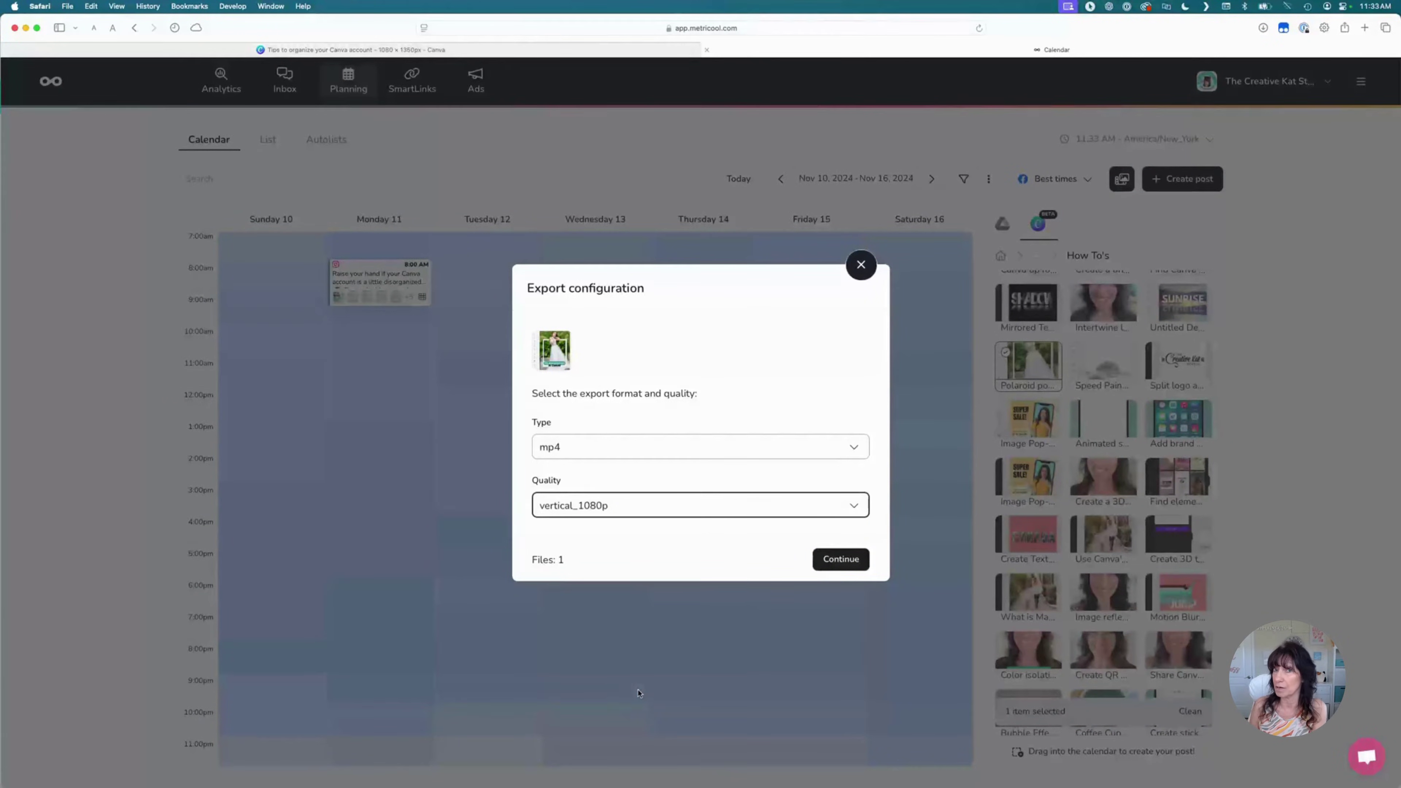
{"action": "left_click", "coordinate": [841, 560]}
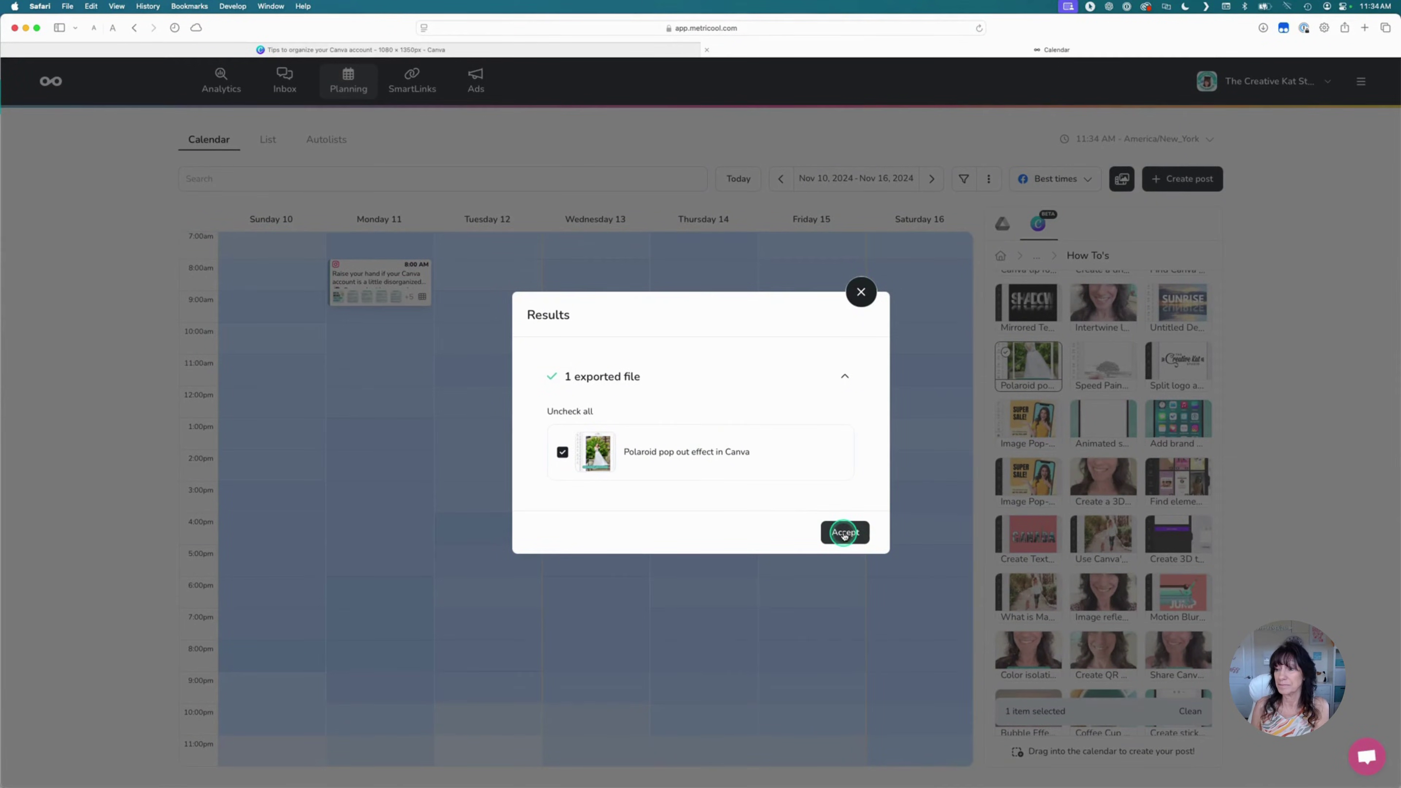
{"action": "left_click", "coordinate": [844, 533]}
Paste the prepared "Canva Hack: Polaroid Pop-Out Effect!" caption into the new post's text
{"action": "left_click", "coordinate": [485, 275]}
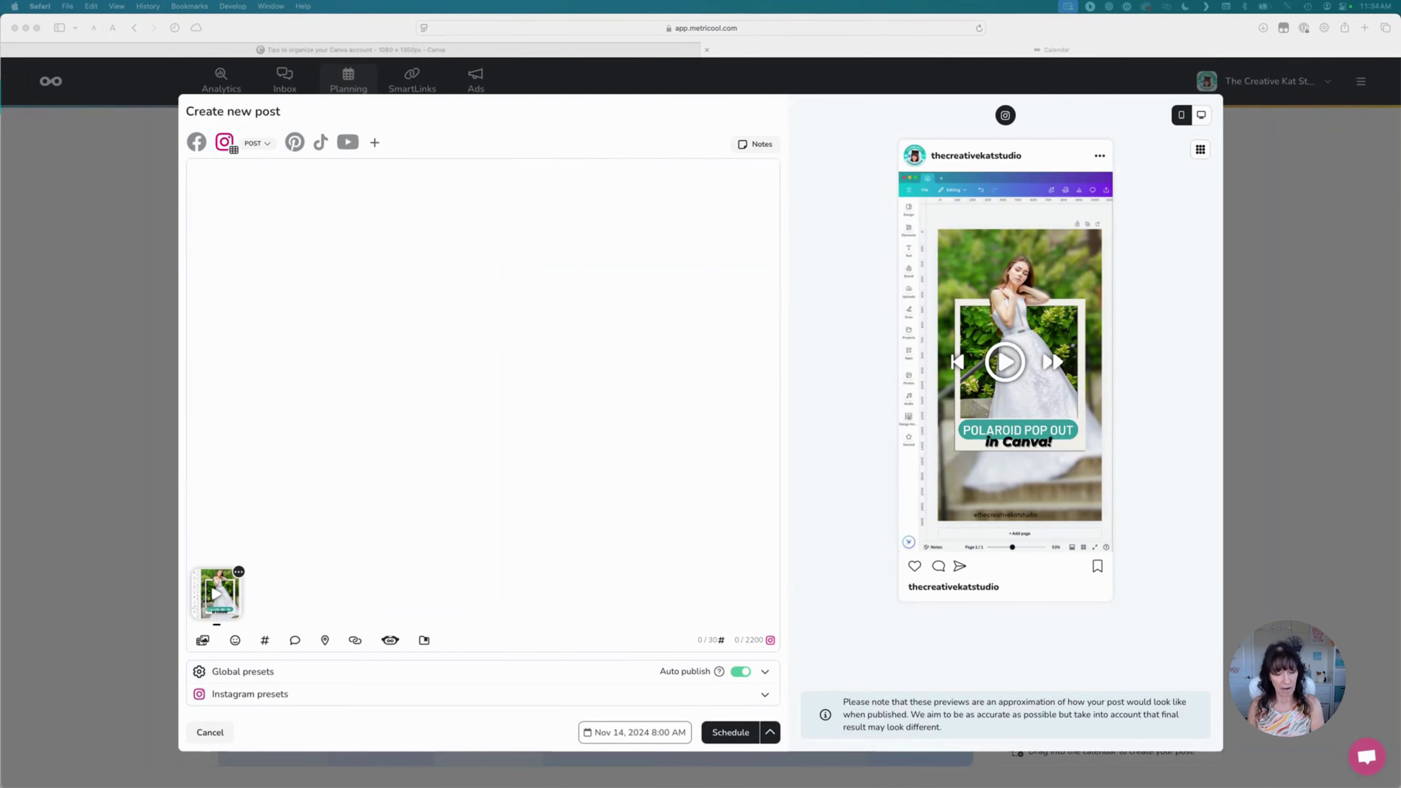
{"action": "left_click", "coordinate": [463, 383]}
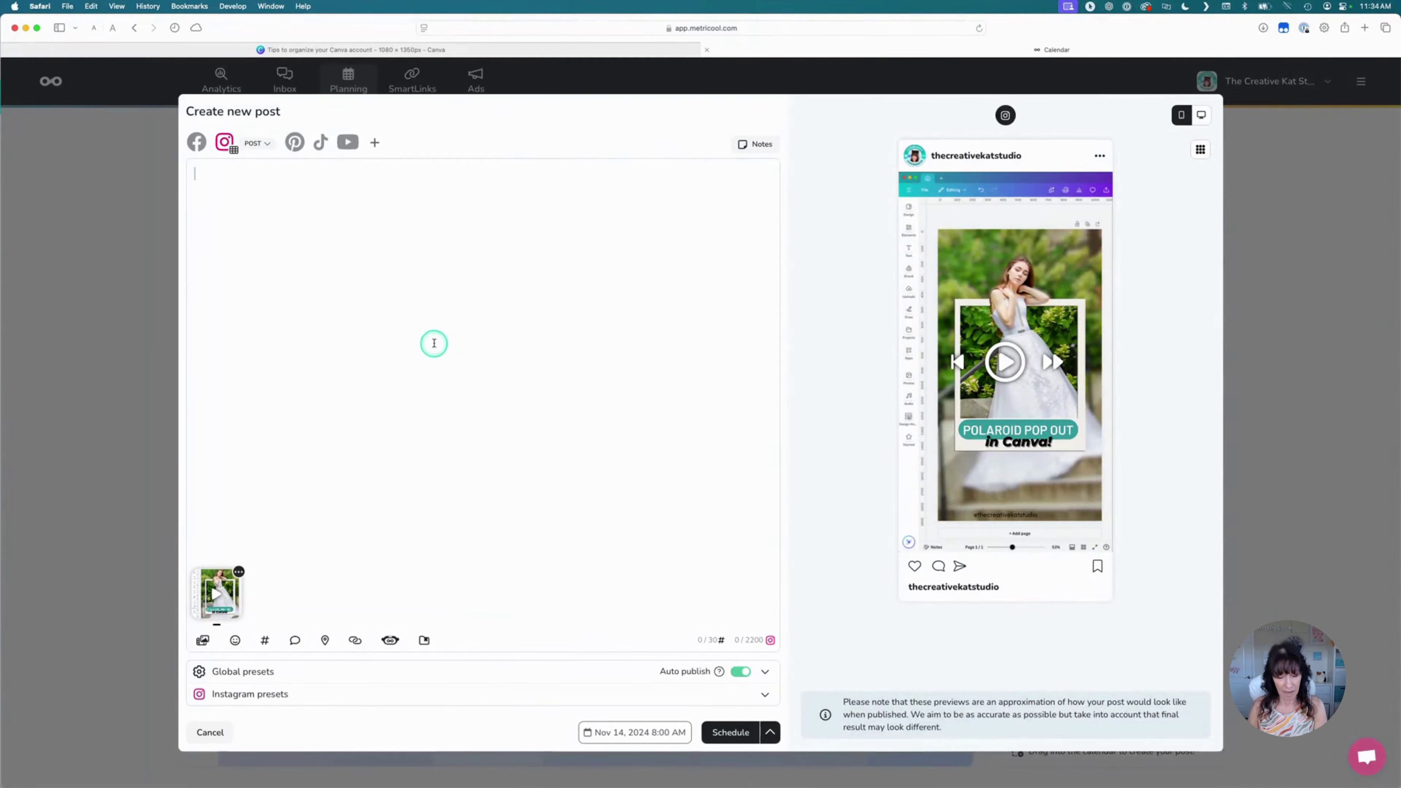
{"action": "key", "text": "super+v"}
Set the Instagram post type to Reel and schedule it for Nov 14, 2024 at 8:00 AM
{"action": "left_click", "coordinate": [257, 143]}
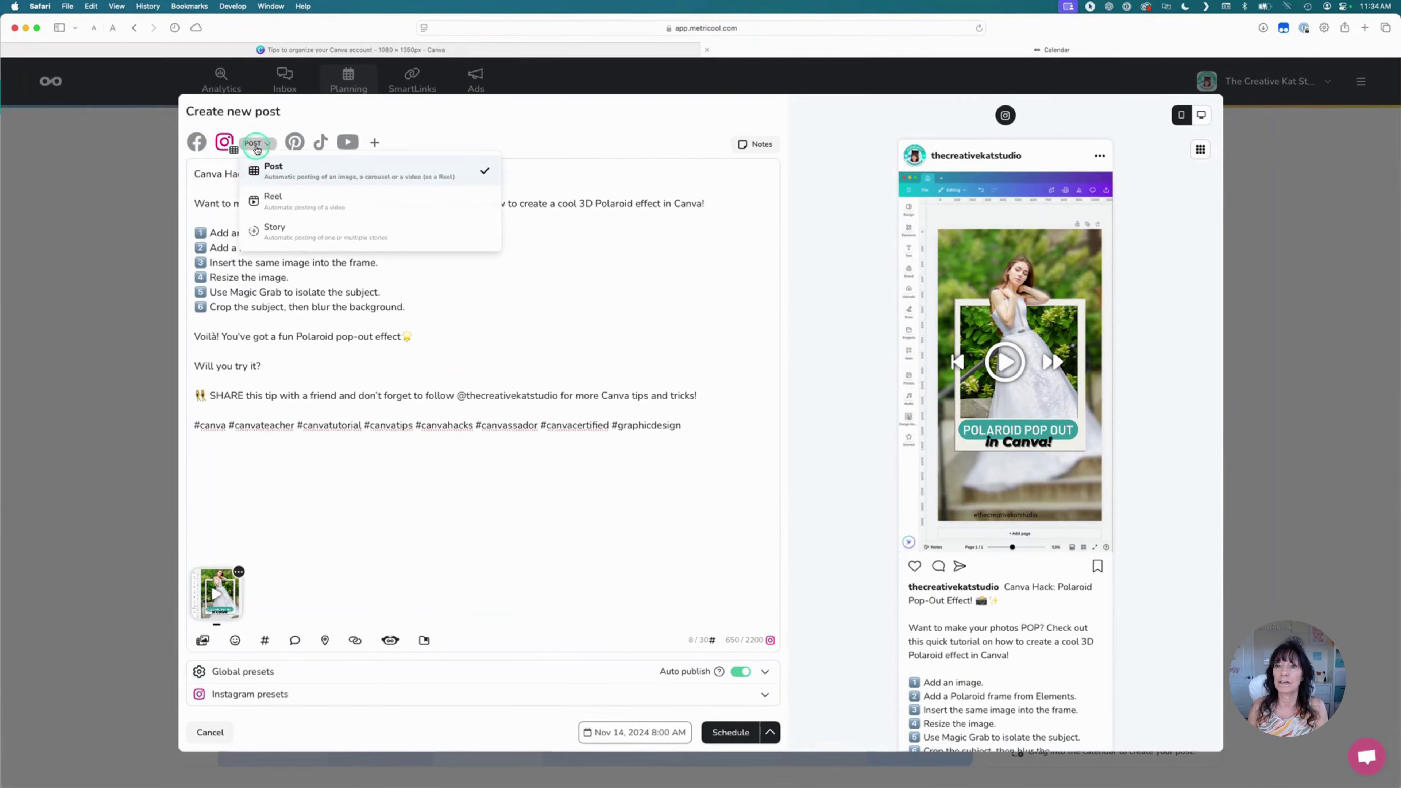
{"action": "left_click", "coordinate": [281, 206]}
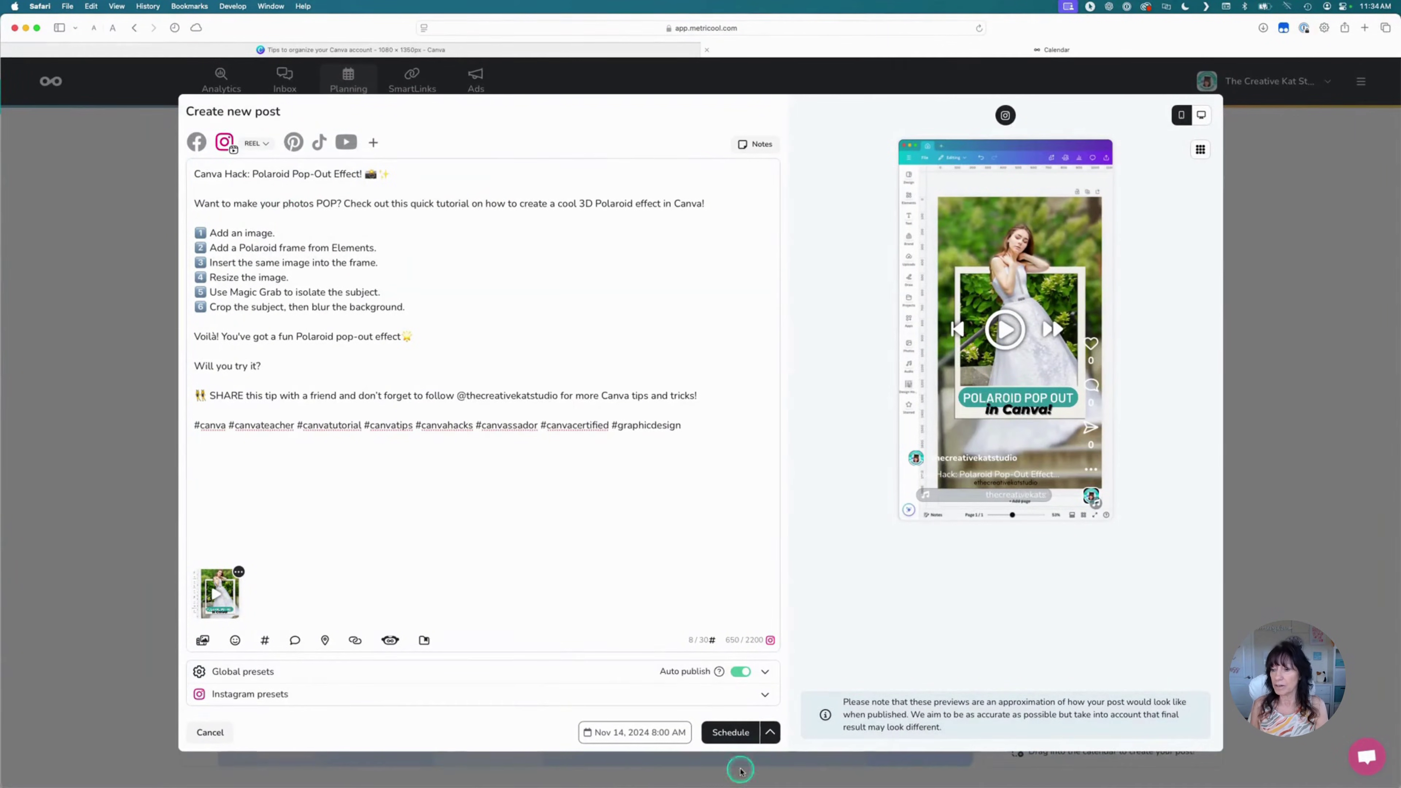
{"action": "left_click", "coordinate": [734, 734]}
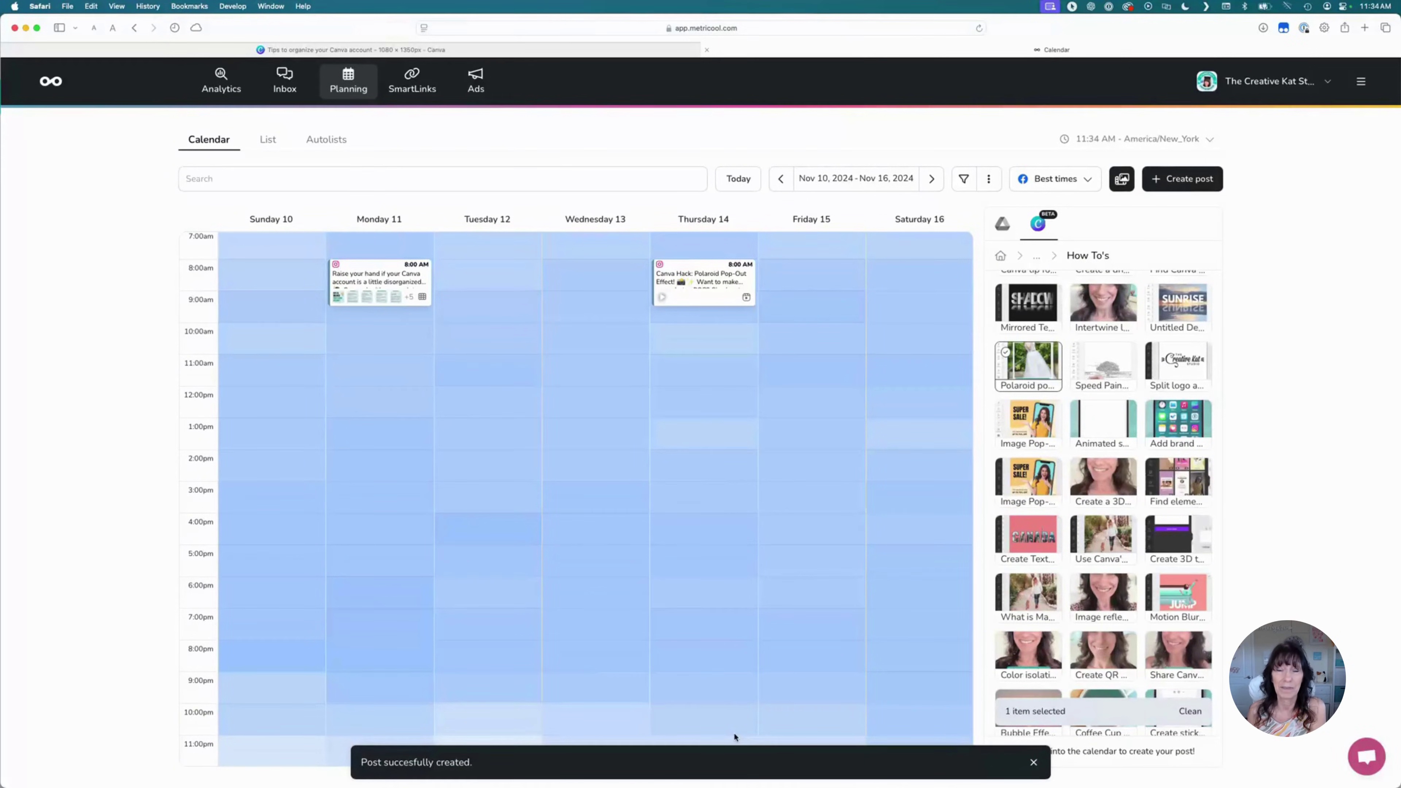
Switch back to the Tips to organize your Canva account design in Canva and dismiss its save confirmation
{"action": "left_click", "coordinate": [173, 52]}
{"action": "left_click", "coordinate": [187, 213]}
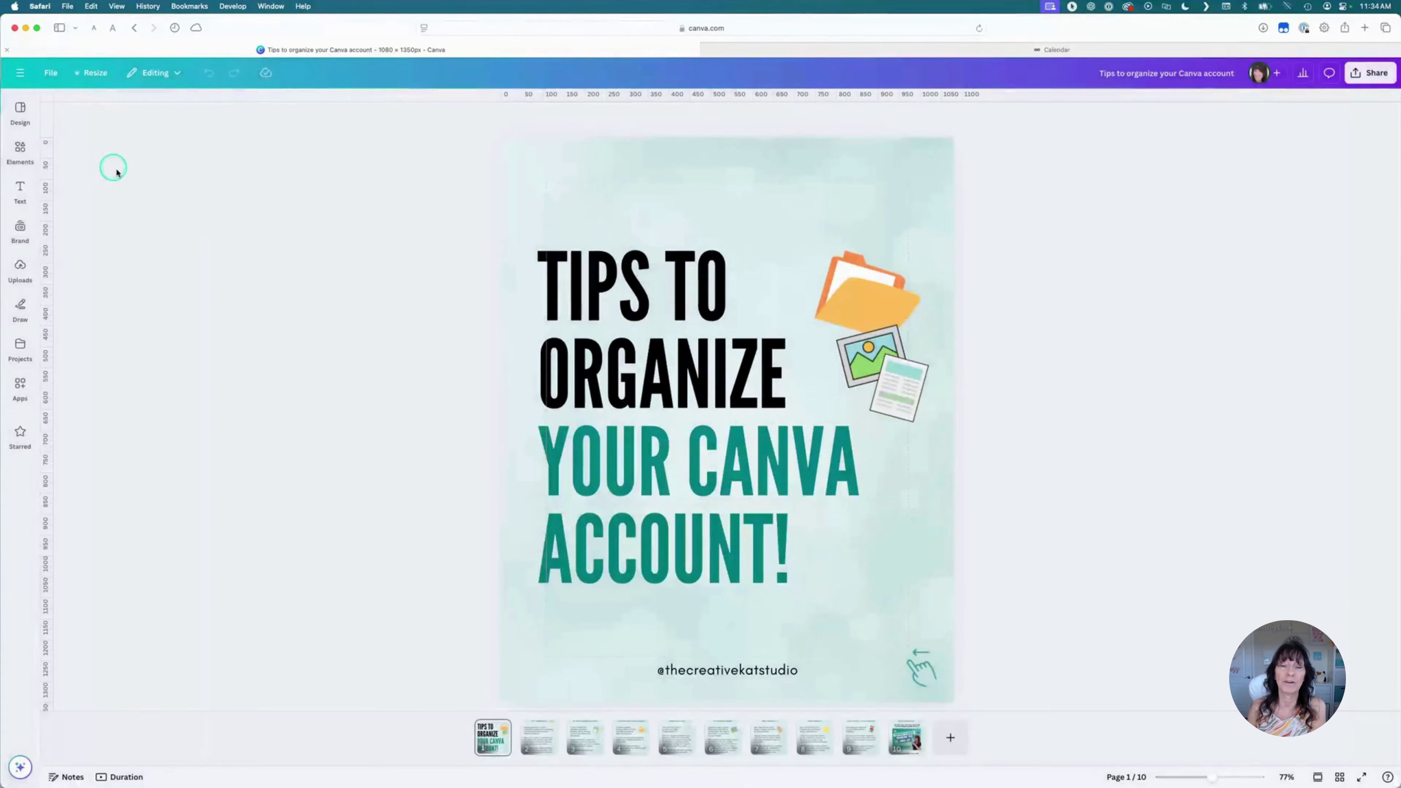